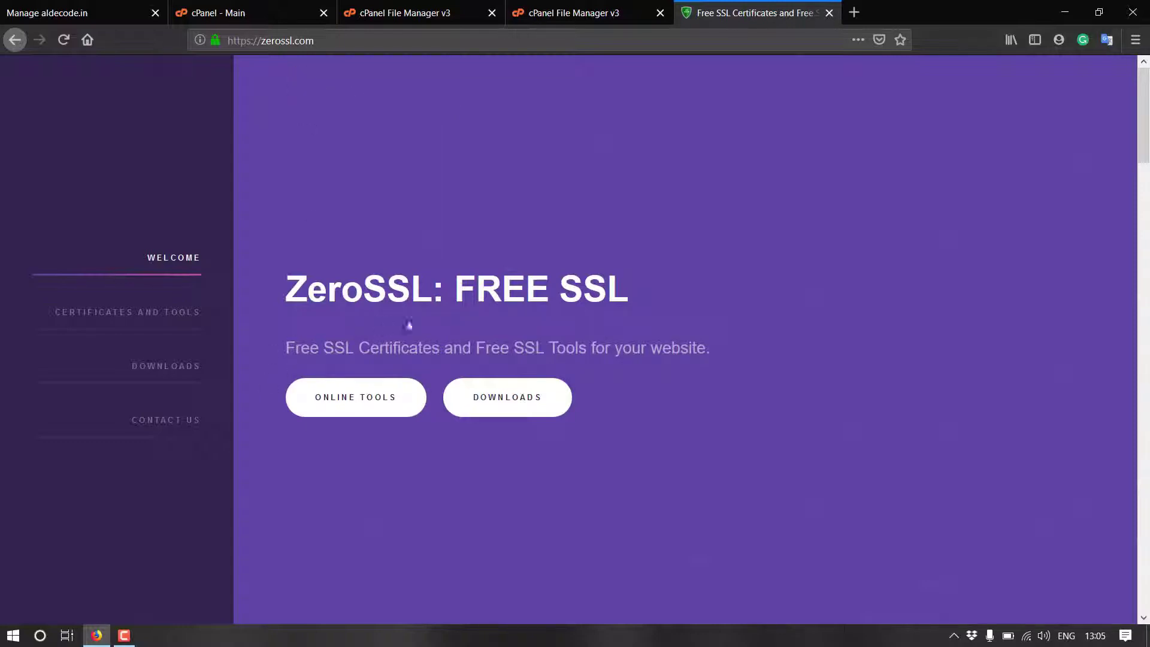
Open the FREE SSL Certificate Wizard from ZeroSSL's online certificate tools.
{"action": "left_click", "coordinate": [352, 400]}
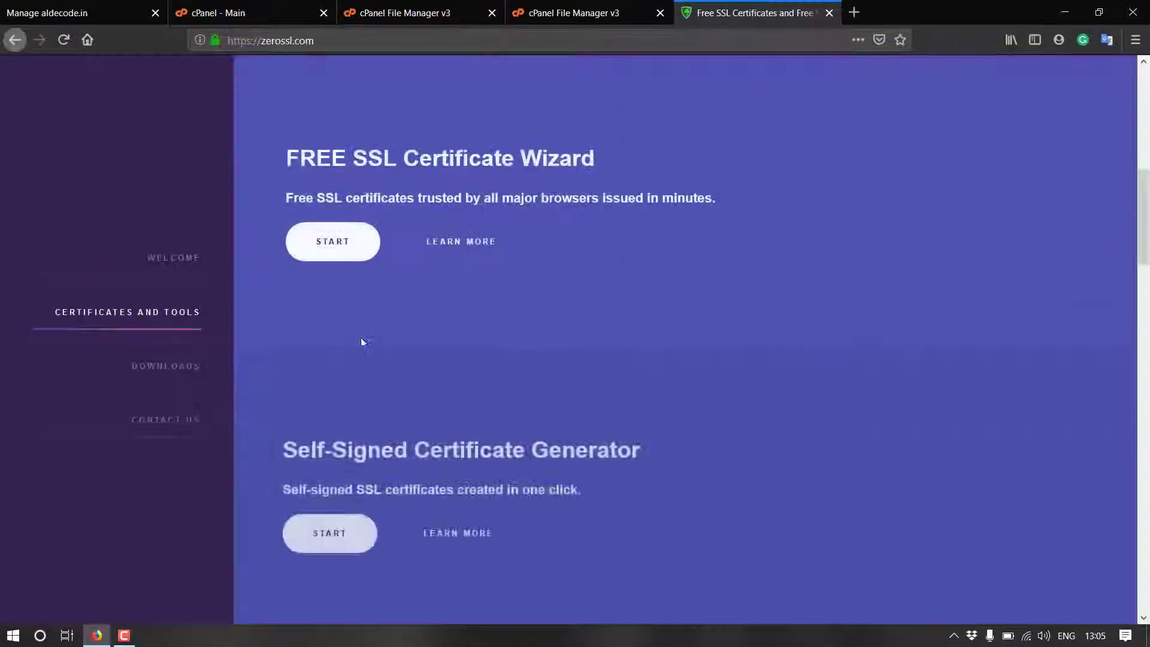
{"action": "left_click_drag", "start_coordinate": [294, 157], "coordinate": [605, 167]}
{"action": "left_click", "coordinate": [653, 179]}
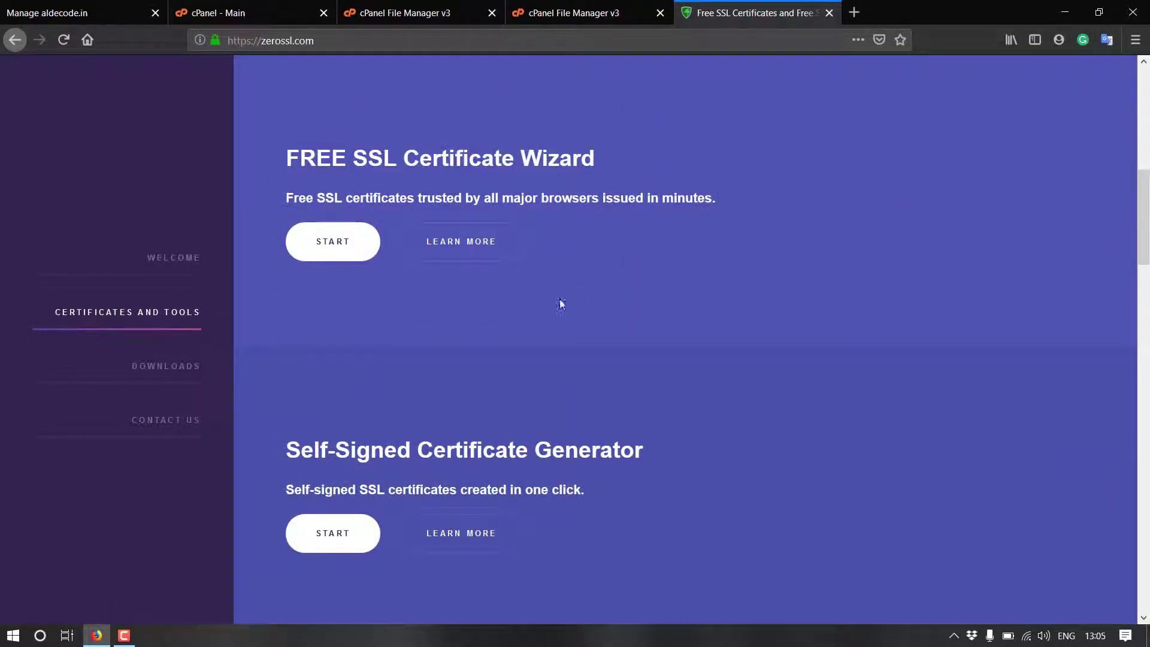
{"action": "left_click_drag", "start_coordinate": [313, 450], "coordinate": [639, 454]}
{"action": "left_click_drag", "start_coordinate": [396, 159], "coordinate": [634, 164]}
{"action": "left_click", "coordinate": [634, 164]}
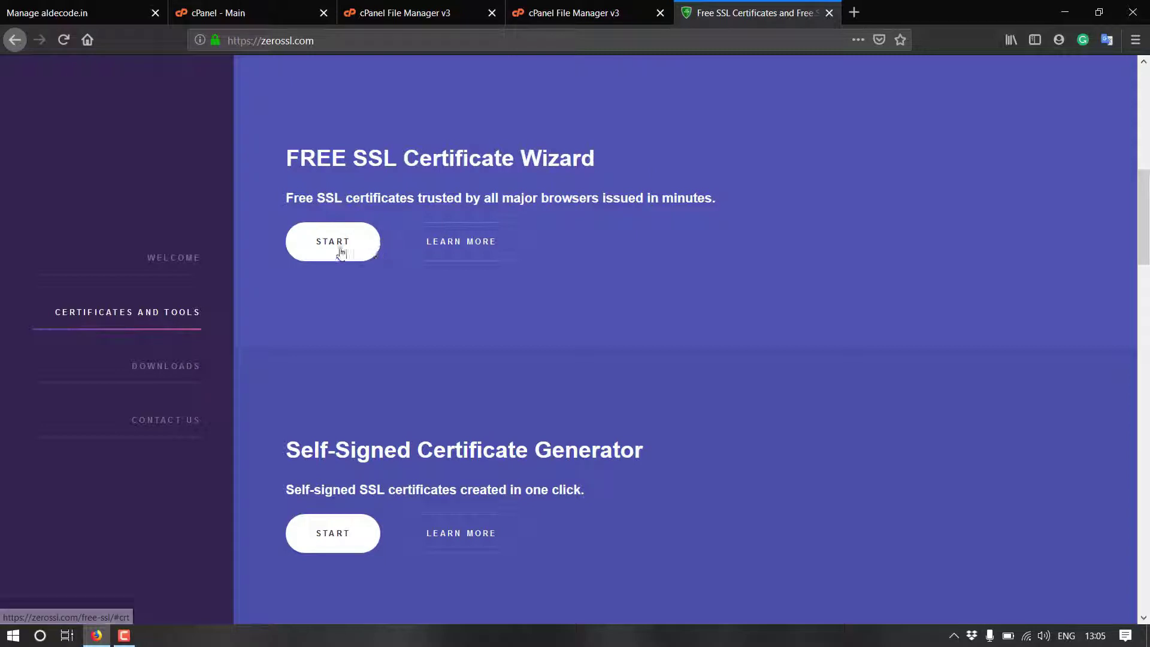
{"action": "left_click", "coordinate": [338, 251]}
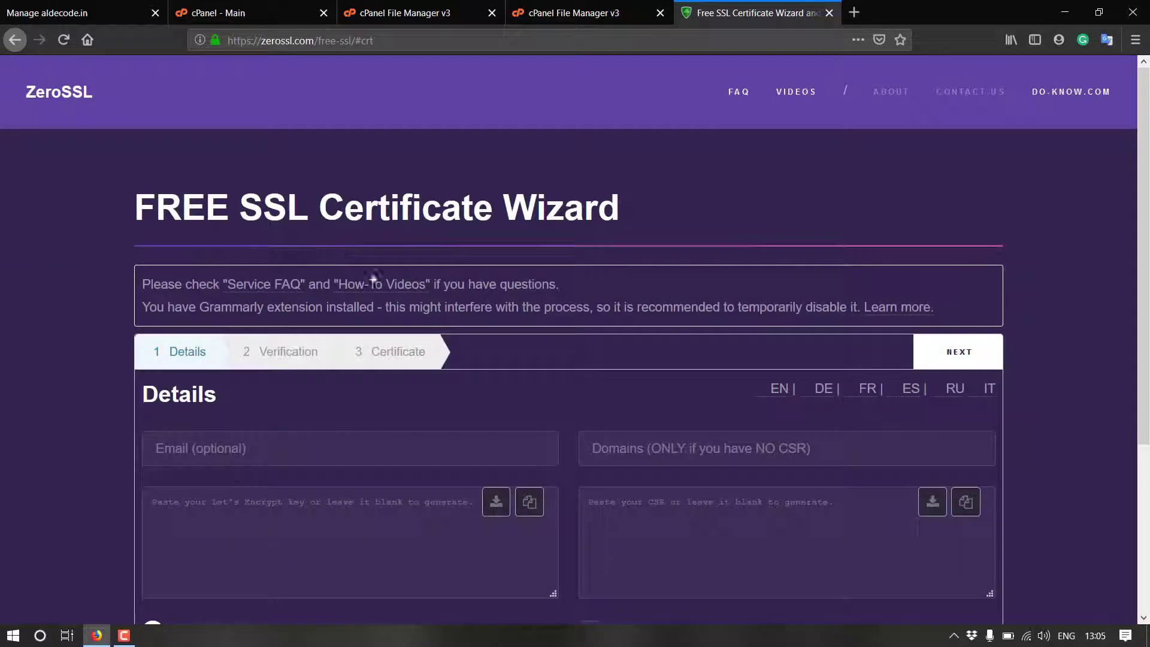
Examine the wizard's Details form, including the email, domains, Let's Encrypt key and CSR fields.
{"action": "scroll", "coordinate": [436, 326], "scroll_direction": "down", "scroll_amount": 1}
{"action": "scroll", "coordinate": [436, 326], "scroll_direction": "down", "scroll_amount": 2}
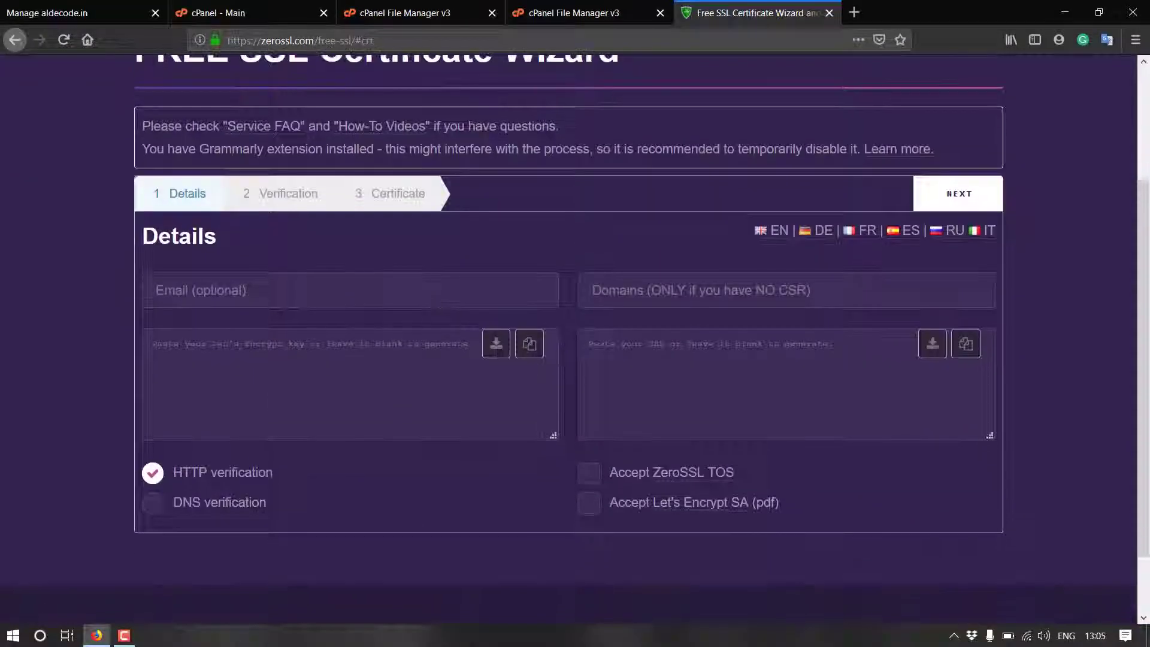
{"action": "left_click", "coordinate": [208, 280]}
{"action": "left_click", "coordinate": [602, 291]}
{"action": "key", "text": "shift+Tab"}
{"action": "left_click", "coordinate": [603, 290]}
{"action": "left_click", "coordinate": [616, 331]}
{"action": "left_click", "coordinate": [388, 364]}
{"action": "left_click", "coordinate": [637, 363]}
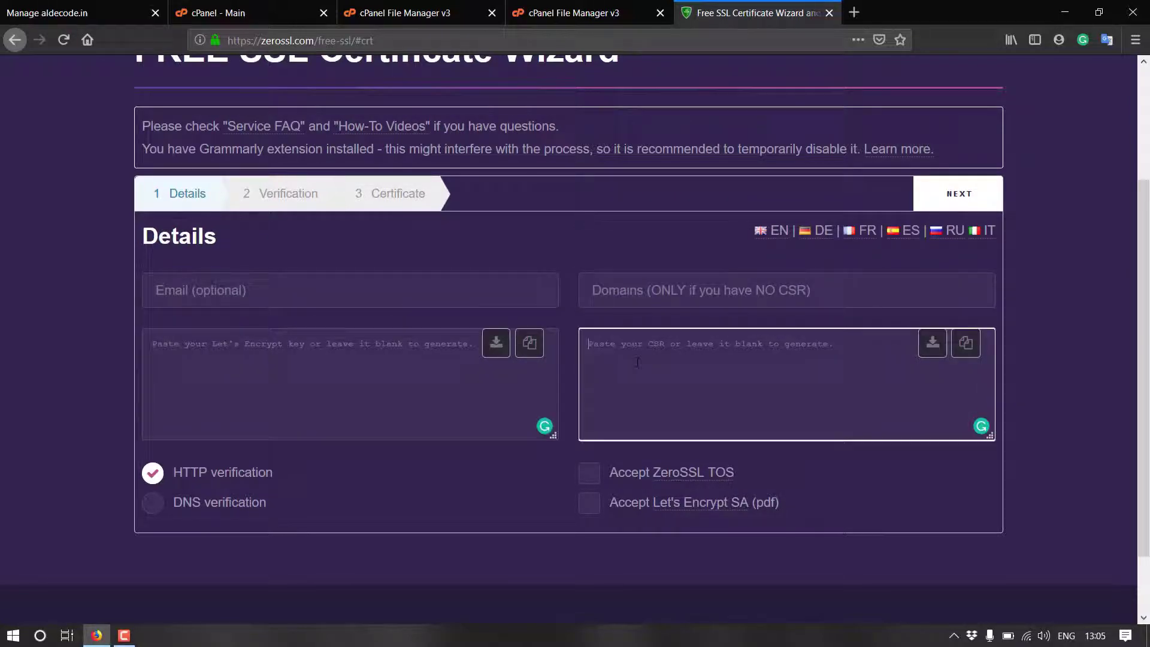
{"action": "left_click", "coordinate": [198, 297]}
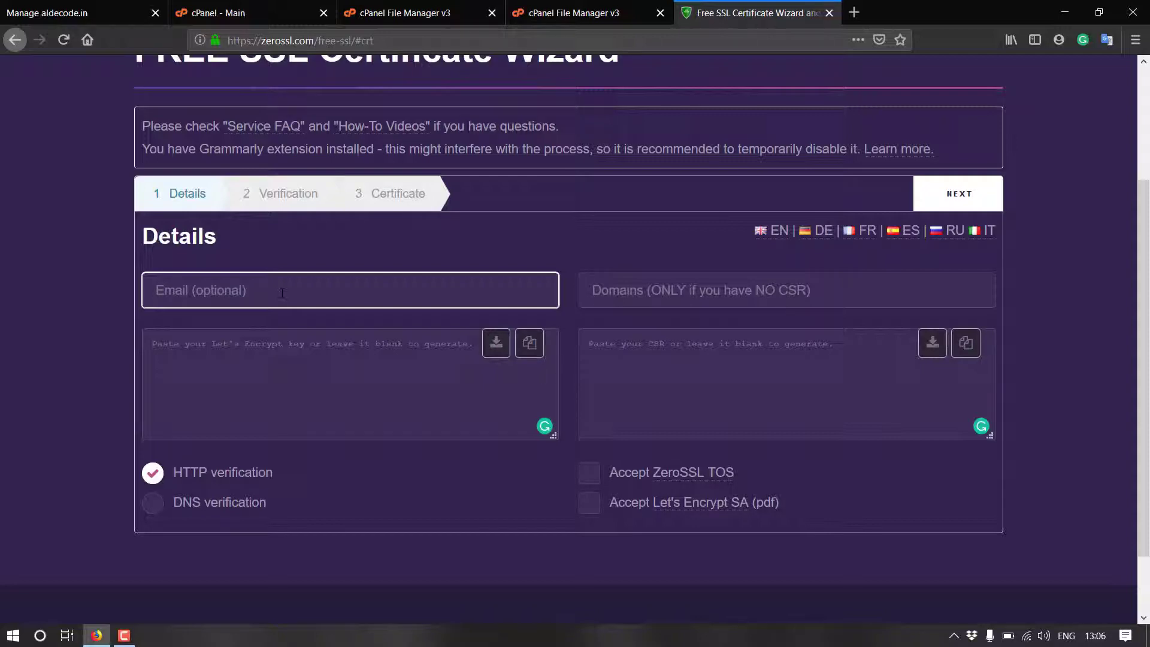
{"action": "key", "text": "ctrl+v"}
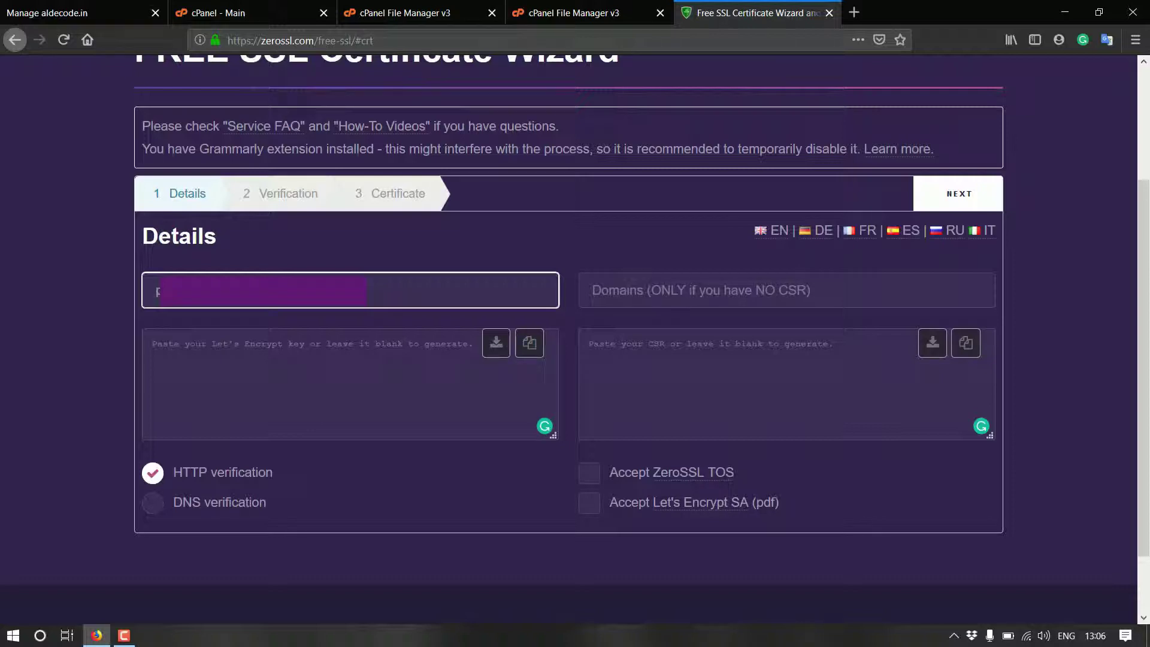
{"action": "left_click", "coordinate": [660, 290]}
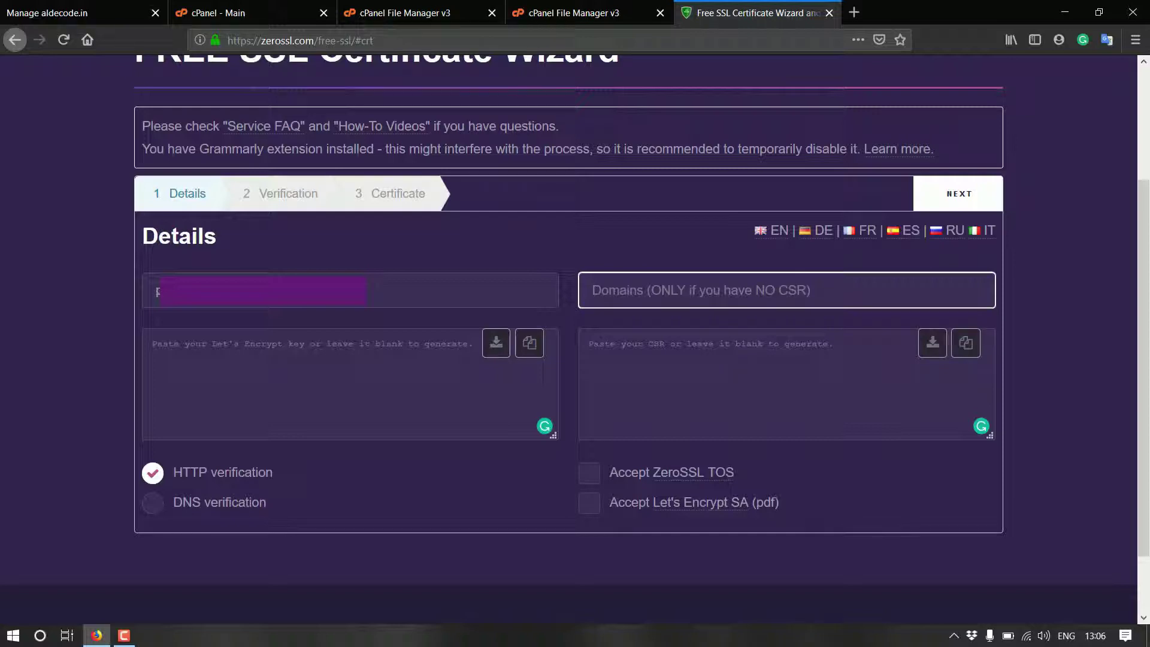
{"action": "type", "text": "stu"}
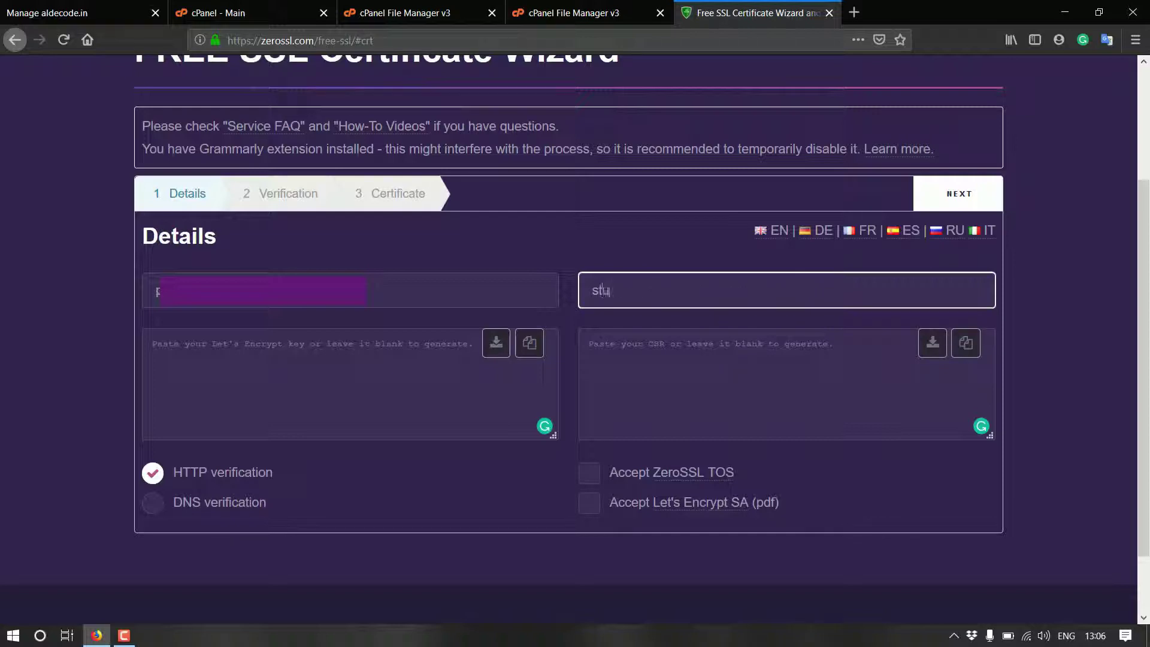
{"action": "type", "text": "dywarehouse.com"}
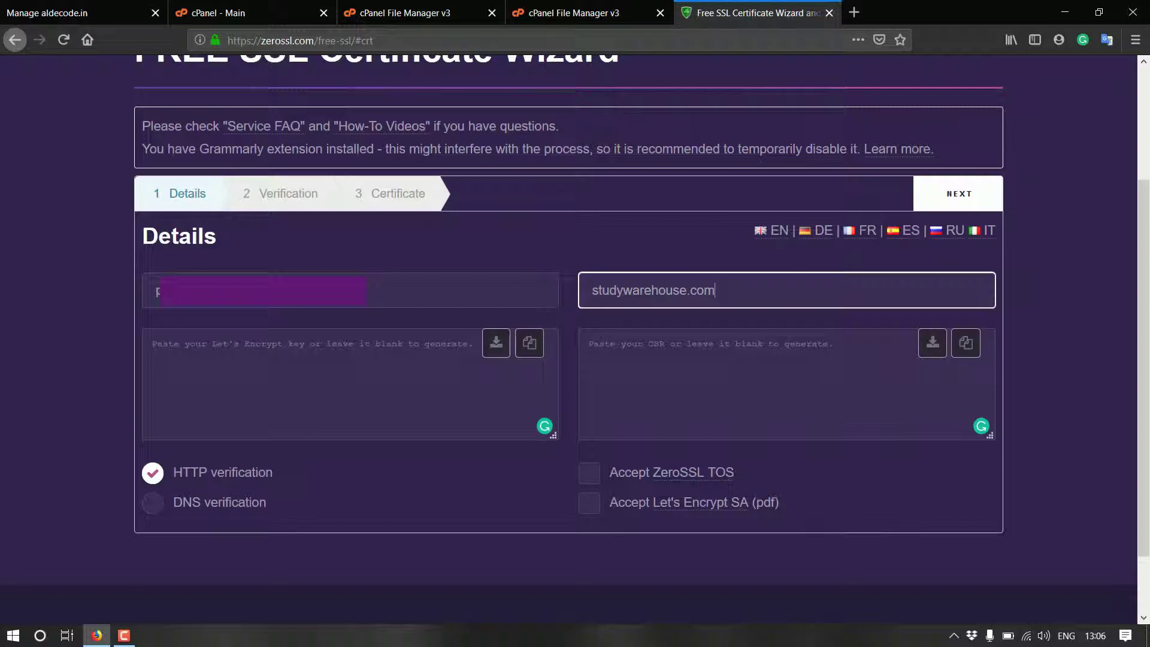
{"action": "type", "text": "www"}
{"action": "type", "text": ".studyware"}
{"action": "type", "text": "house.co"}
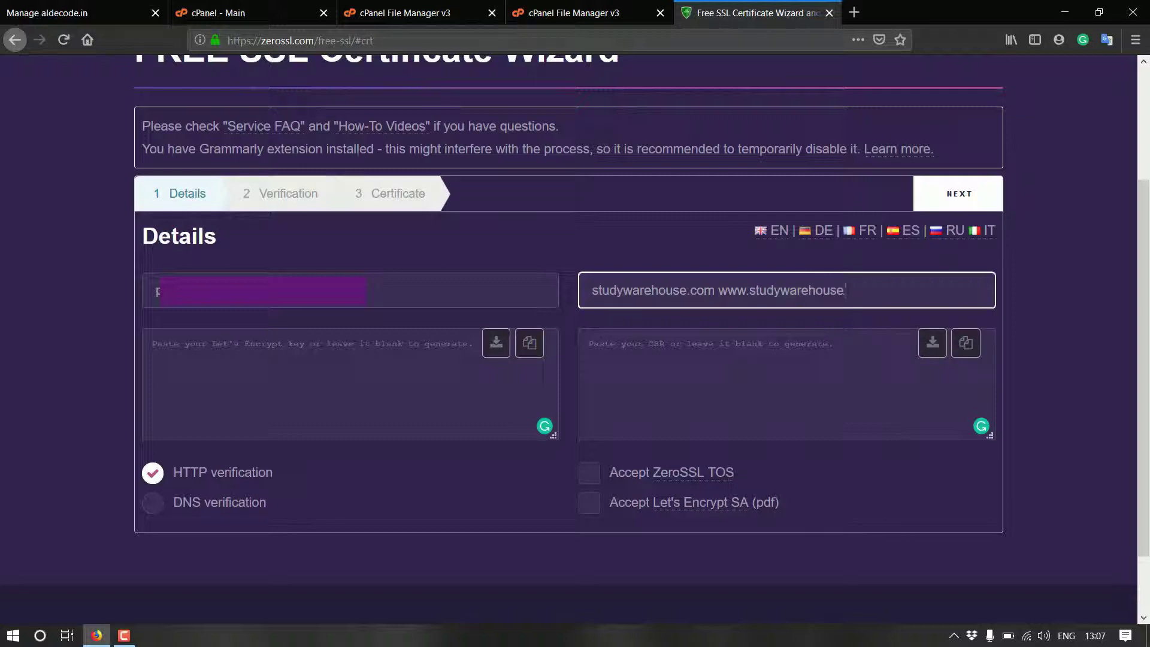
{"action": "type", "text": "m"}
{"action": "left_click", "coordinate": [717, 292]}
Accept the ZeroSSL TOS and Let's Encrypt SA, and generate the CSR and the account key with HTTP verification.
{"action": "left_click", "coordinate": [595, 476]}
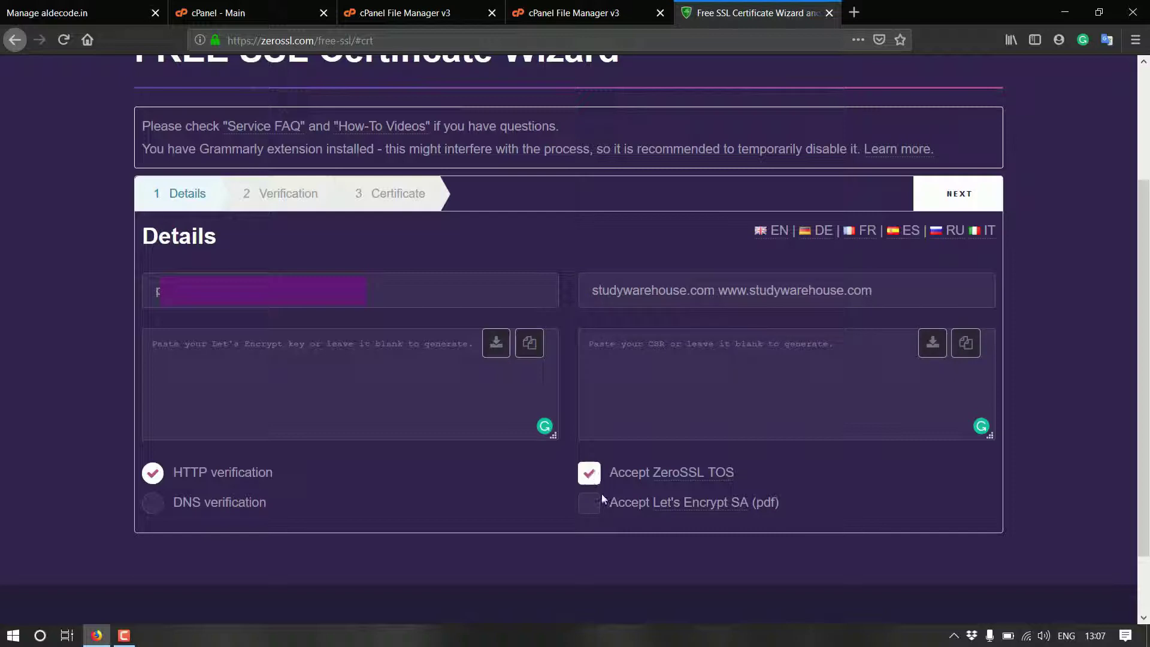
{"action": "left_click", "coordinate": [592, 507]}
{"action": "left_click", "coordinate": [958, 195]}
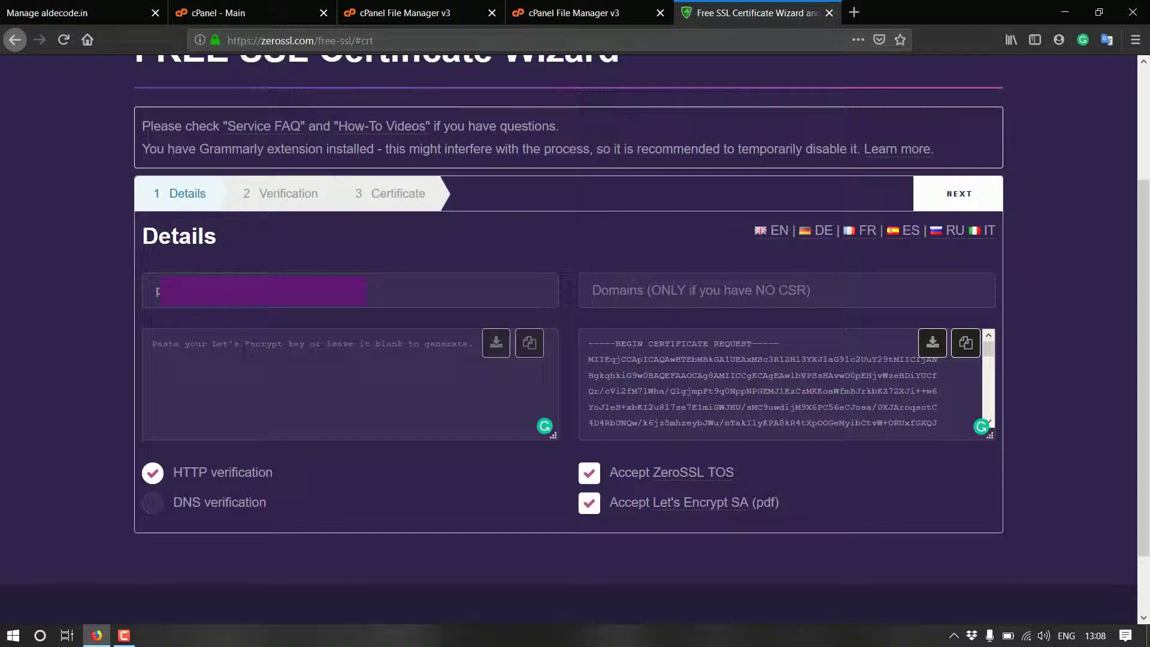
{"action": "left_click", "coordinate": [953, 194]}
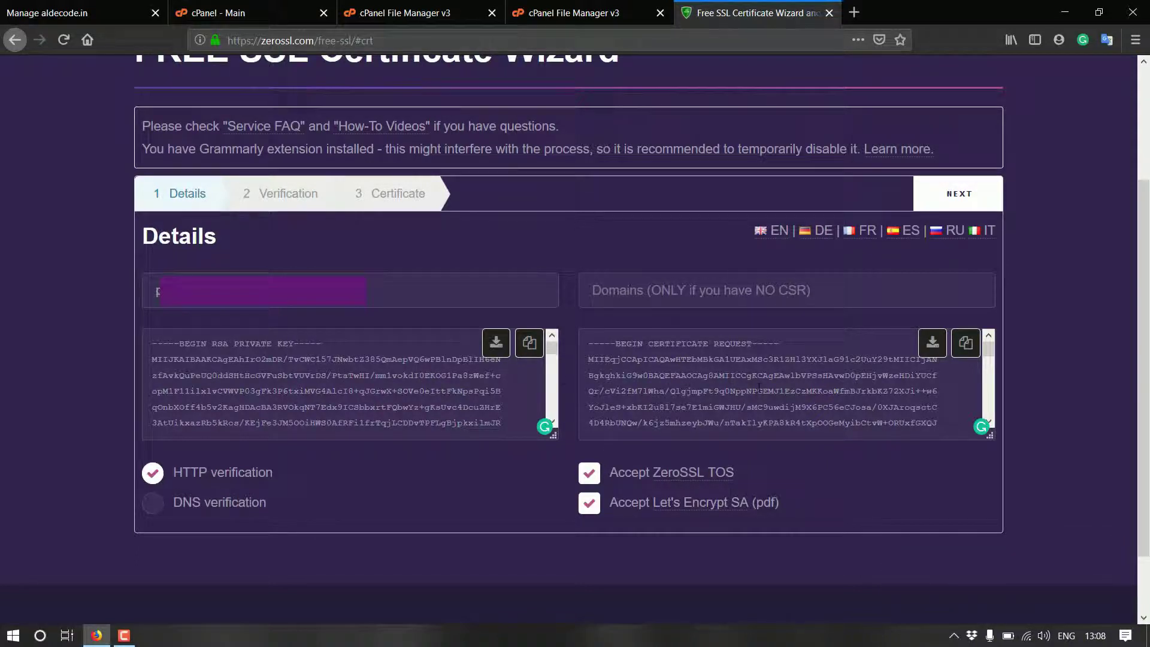
Download the CSR as domain-csr.txt into a new Desktop folder named "key studyware".
{"action": "left_click", "coordinate": [932, 349]}
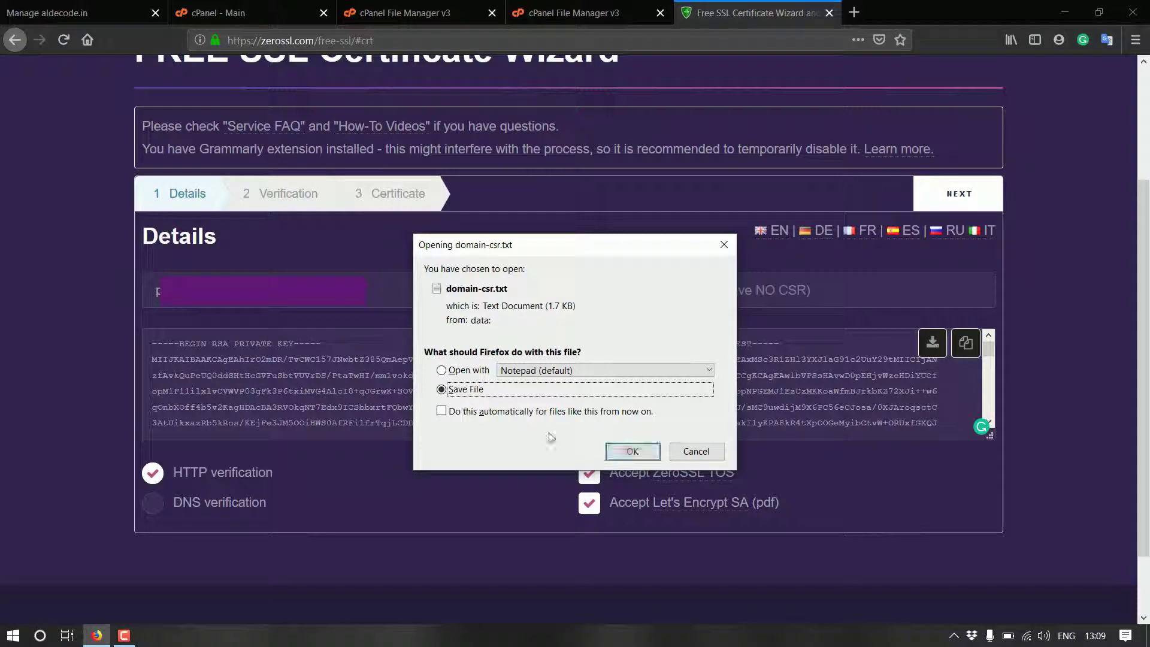
{"action": "left_click", "coordinate": [633, 451]}
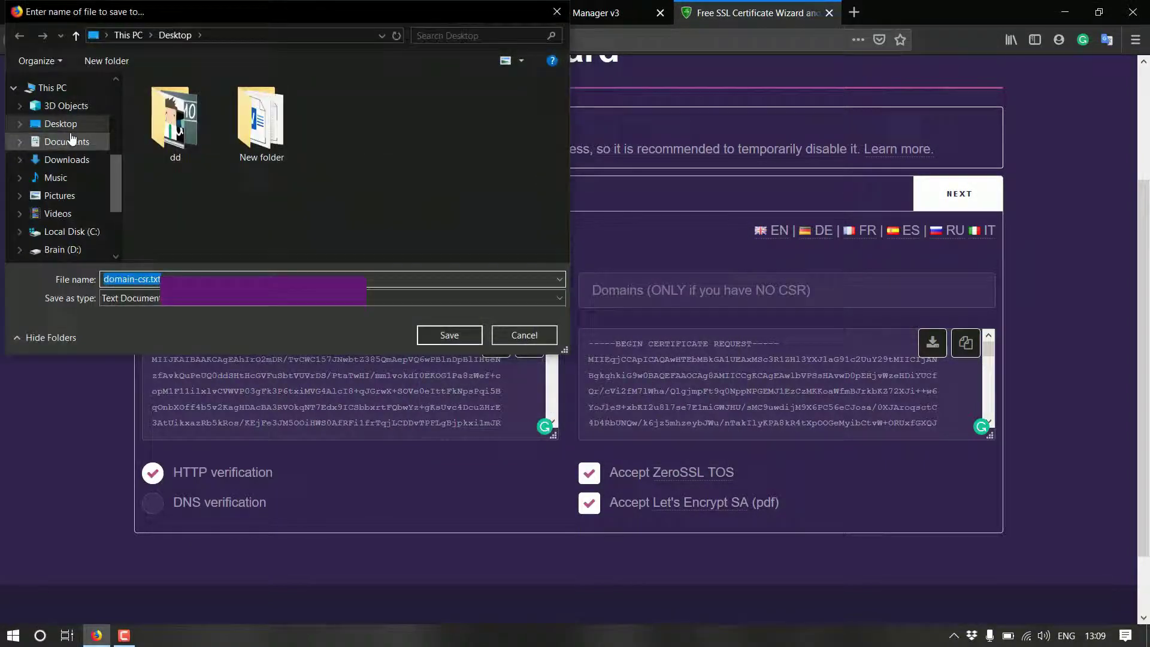
{"action": "left_click", "coordinate": [94, 60]}
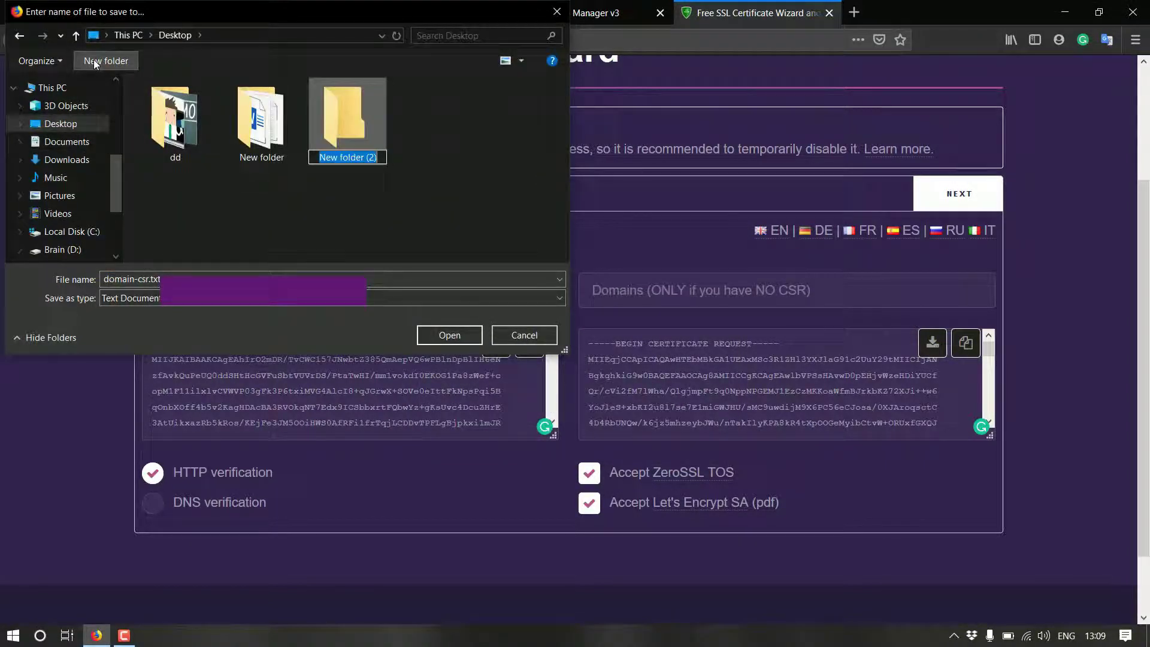
{"action": "type", "text": "key stu"}
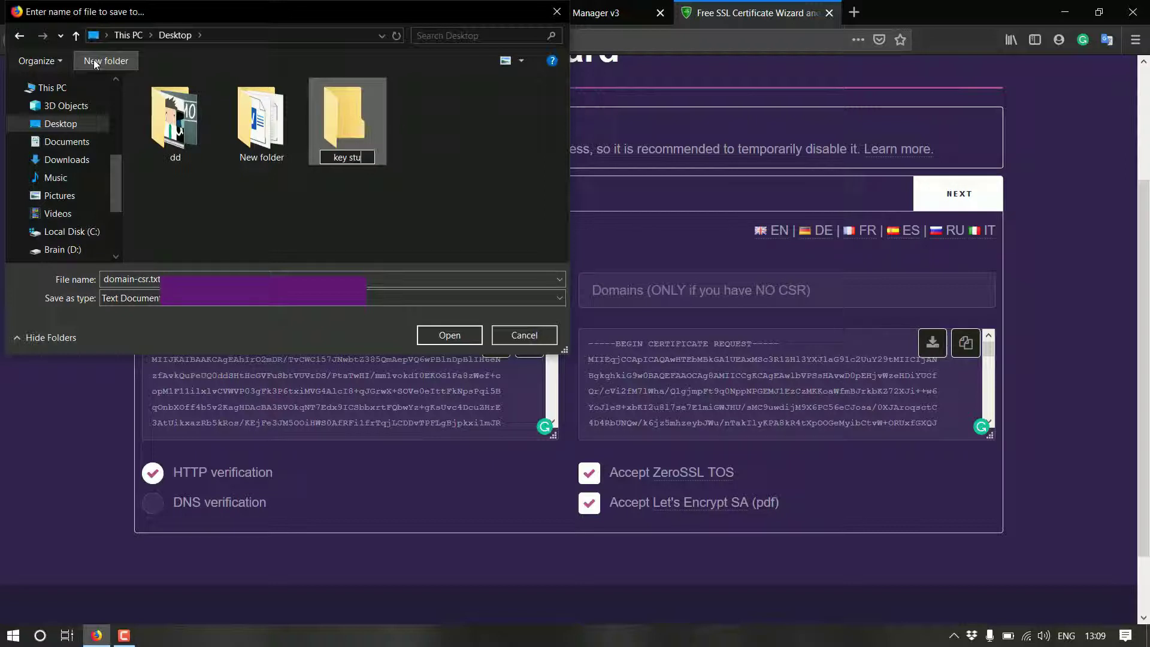
{"action": "type", "text": "dyware"}
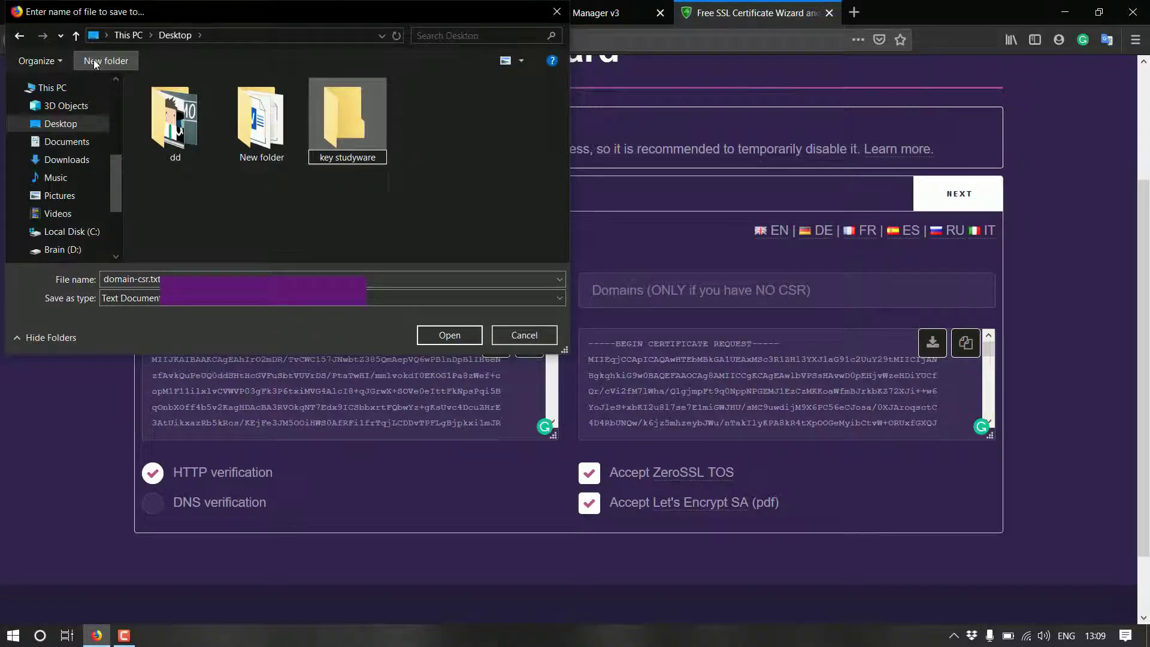
{"action": "key", "text": "Return"}
{"action": "key", "text": "Return"}
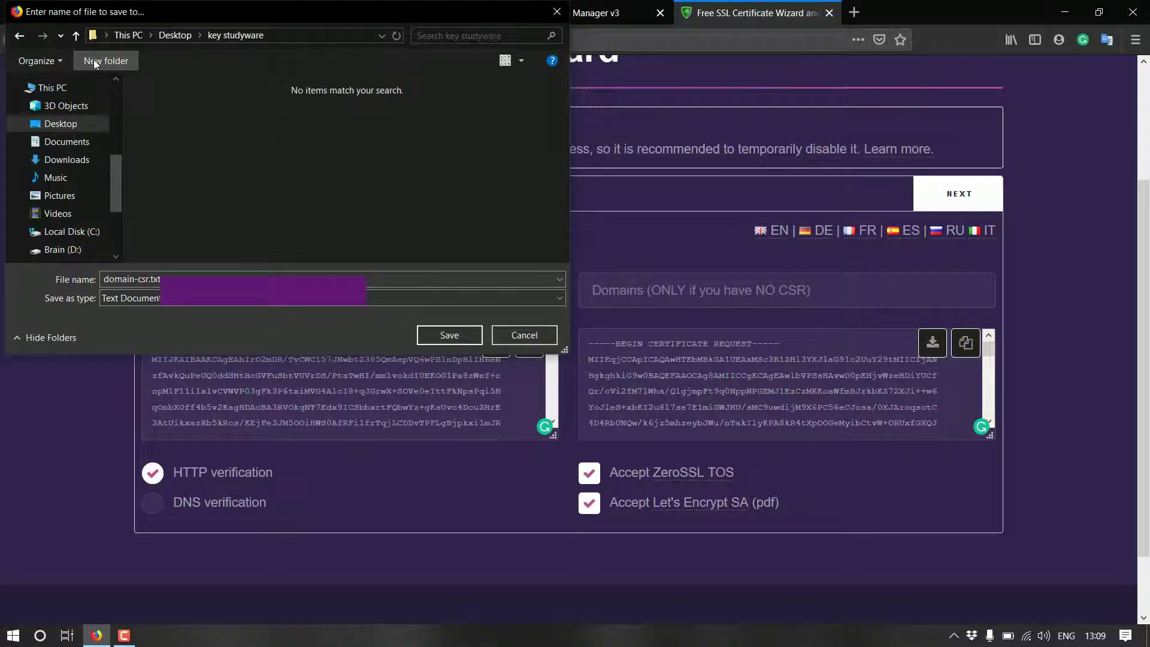
{"action": "left_click", "coordinate": [457, 337]}
Download the generated Let's Encrypt private key as account-key.txt.
{"action": "left_click", "coordinate": [495, 342]}
{"action": "left_click", "coordinate": [635, 452]}
{"action": "left_click", "coordinate": [444, 335]}
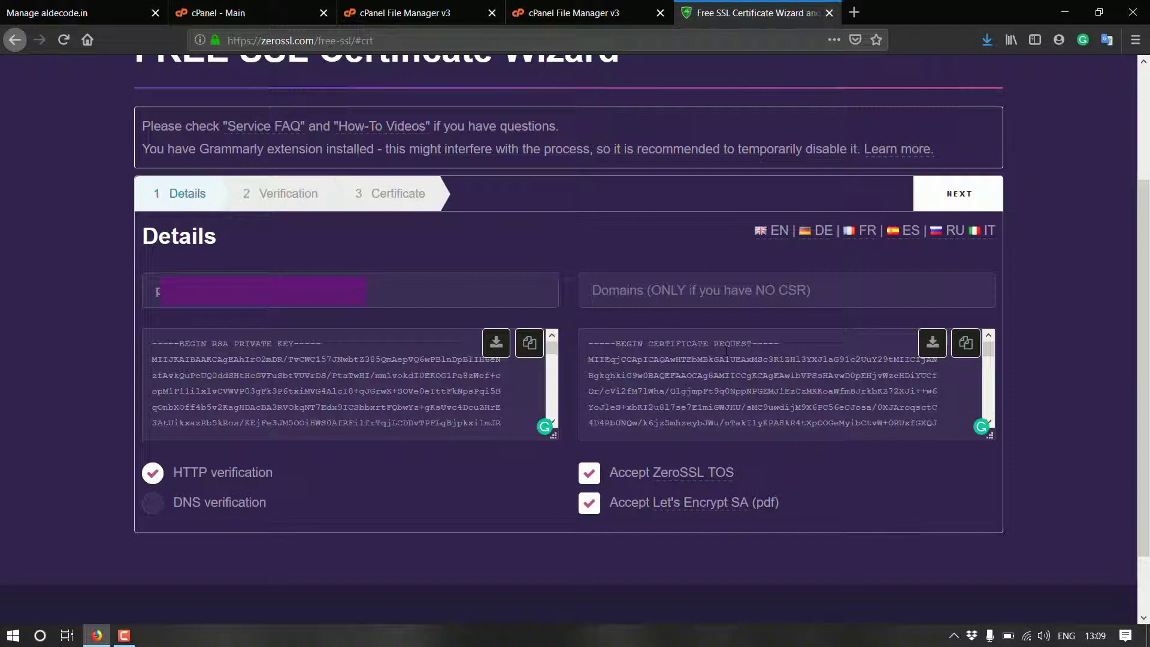
{"action": "left_click", "coordinate": [723, 280]}
{"action": "left_click", "coordinate": [393, 292]}
{"action": "left_click", "coordinate": [734, 284]}
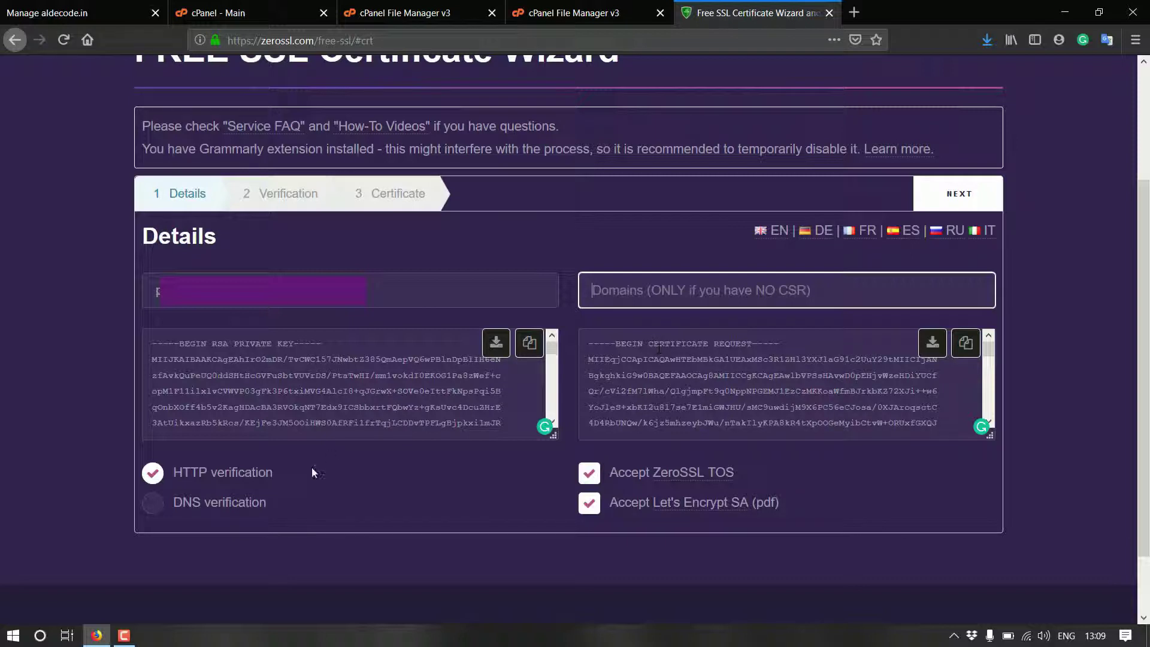
Open the downloaded account-key.txt and check its contents against the wizard's Let's Encrypt key field.
{"action": "left_click", "coordinate": [987, 39]}
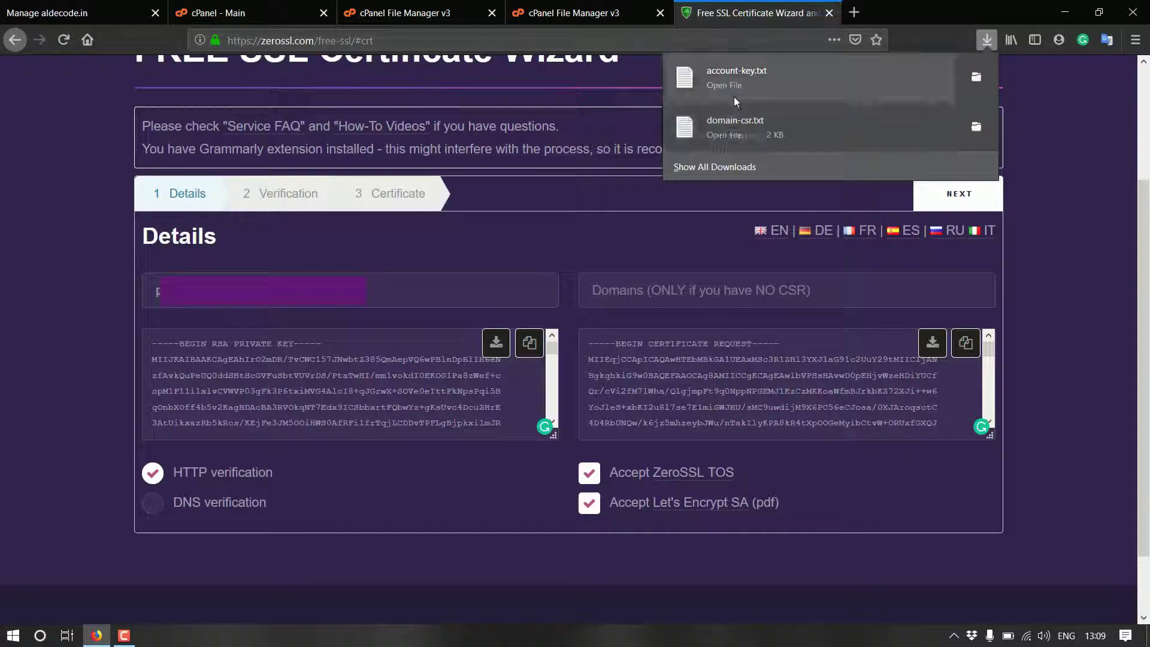
{"action": "left_click", "coordinate": [752, 88]}
{"action": "scroll", "coordinate": [881, 269], "scroll_direction": "down", "scroll_amount": 6}
{"action": "scroll", "coordinate": [880, 270], "scroll_direction": "up", "scroll_amount": 6}
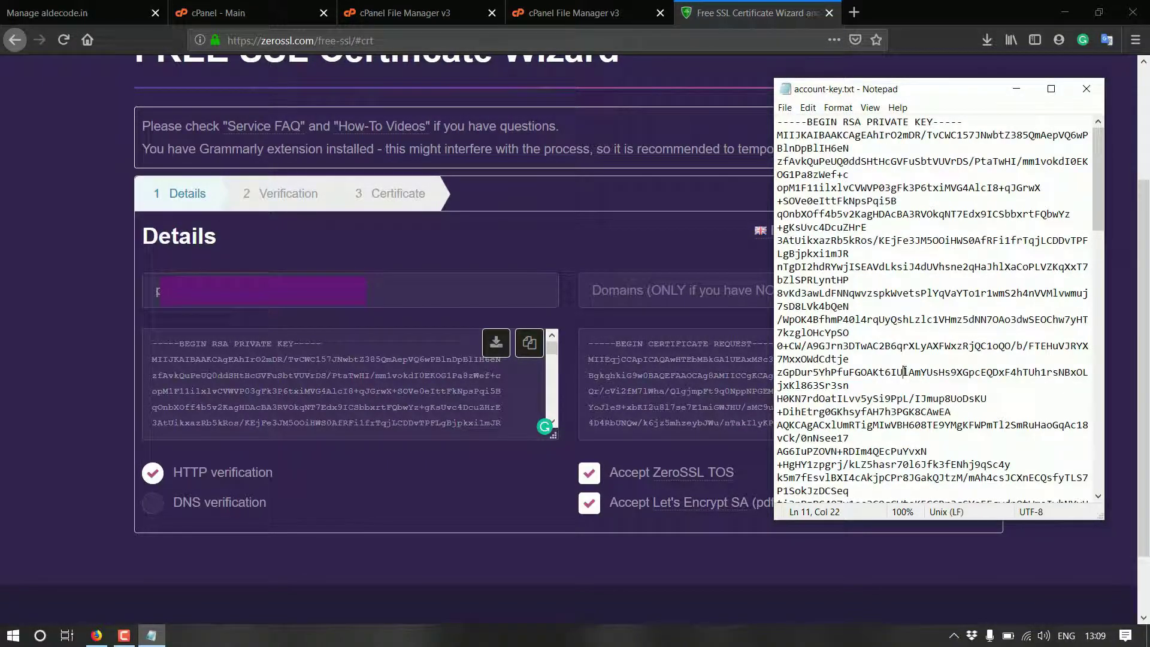
{"action": "key", "text": "ctrl+a"}
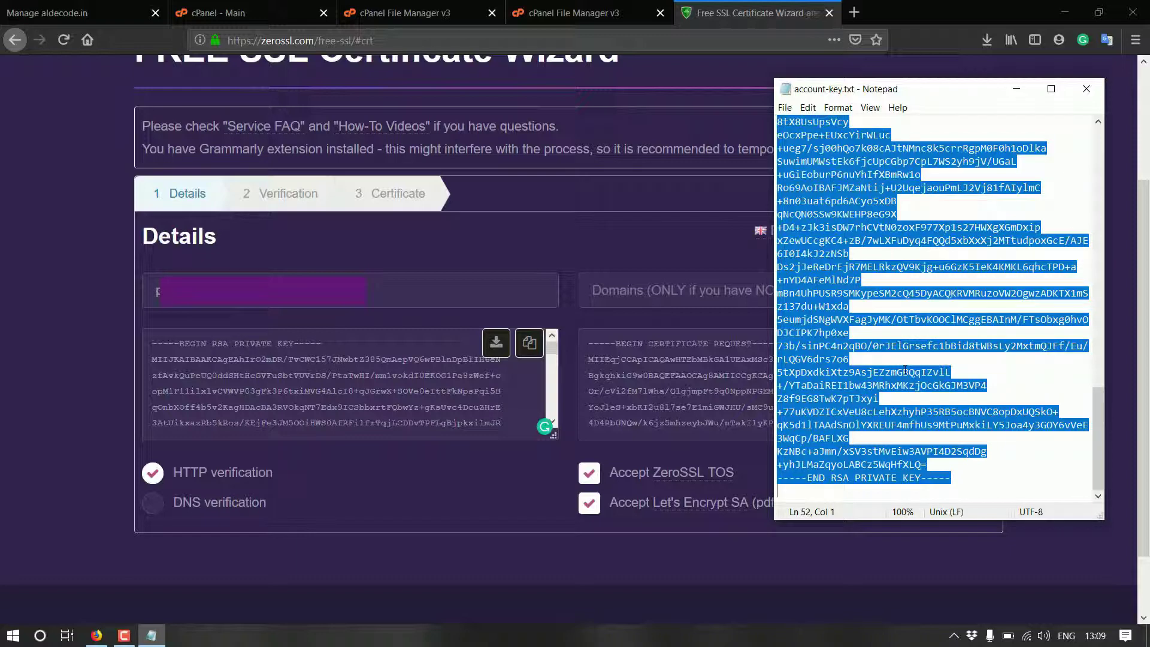
{"action": "left_click", "coordinate": [381, 388]}
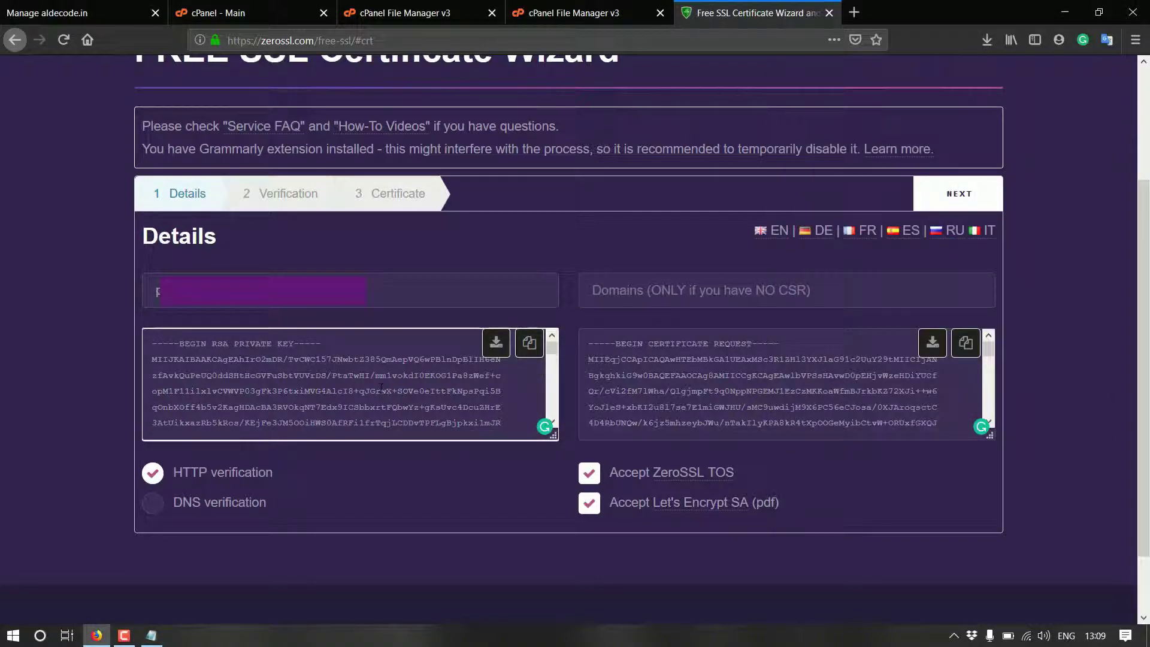
Open the downloaded domain-csr.txt and check its contents against the wizard's CSR field.
{"action": "left_click", "coordinate": [988, 41]}
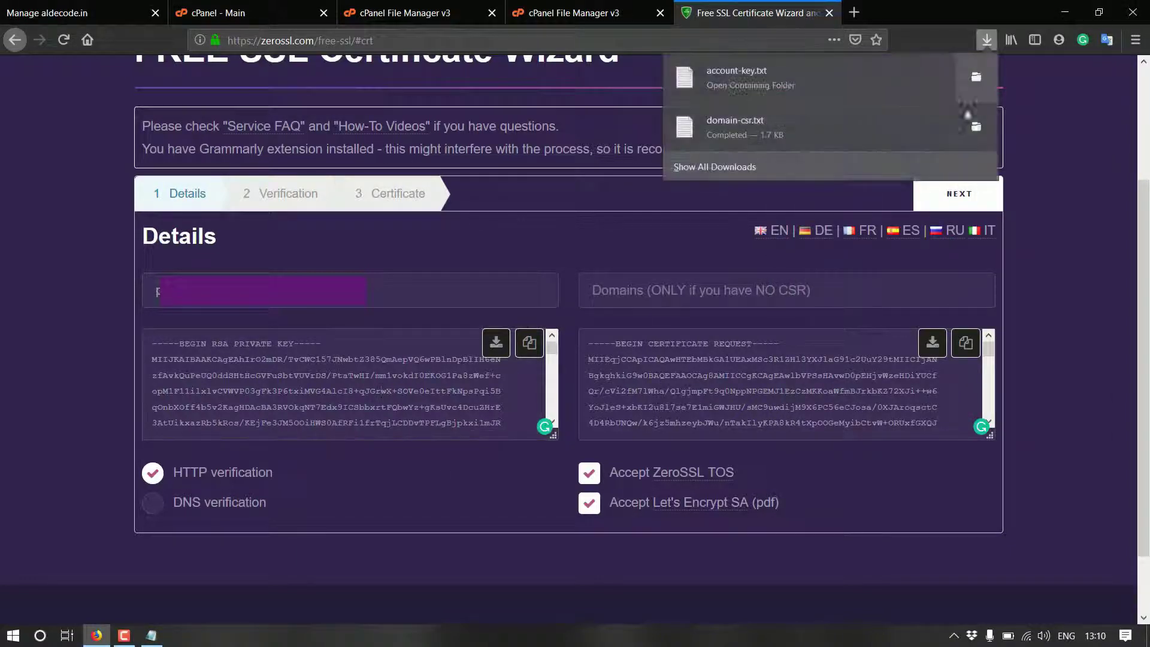
{"action": "left_click", "coordinate": [858, 139]}
{"action": "scroll", "coordinate": [891, 280], "scroll_direction": "down", "scroll_amount": 8}
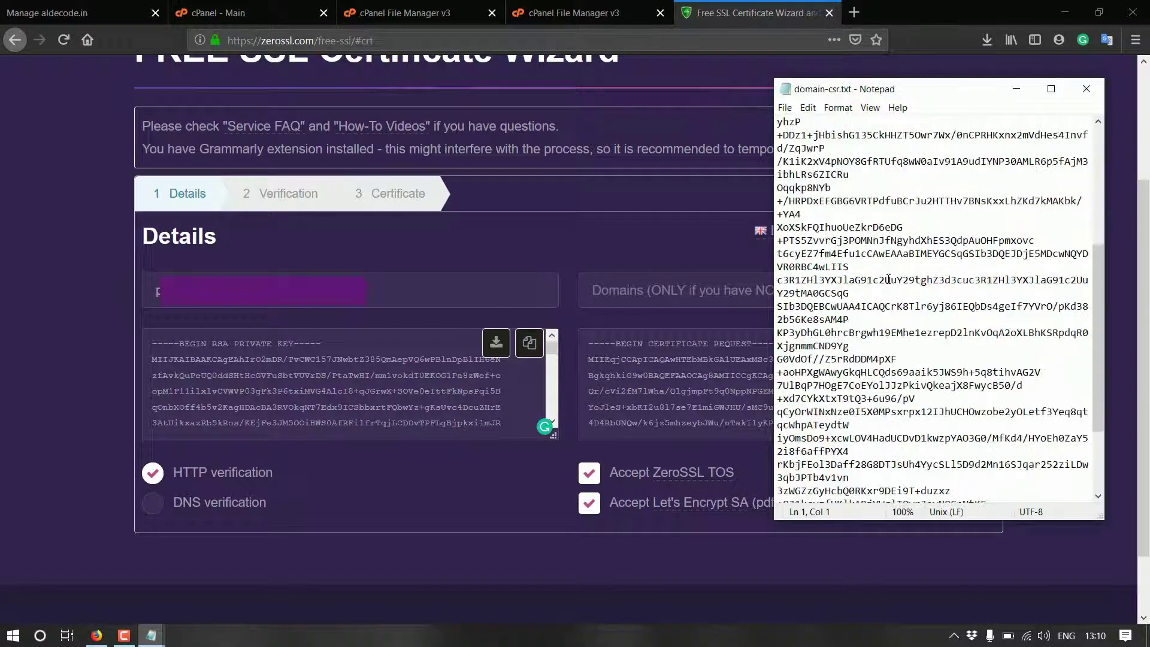
{"action": "left_click", "coordinate": [681, 382]}
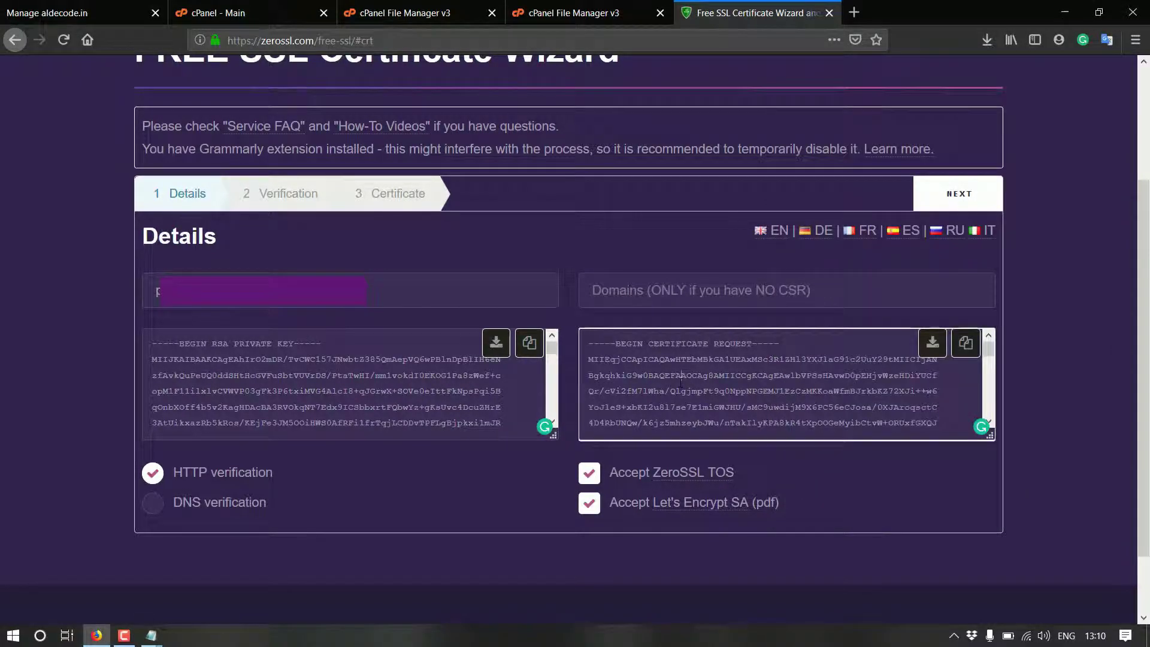
{"action": "left_click", "coordinate": [344, 305]}
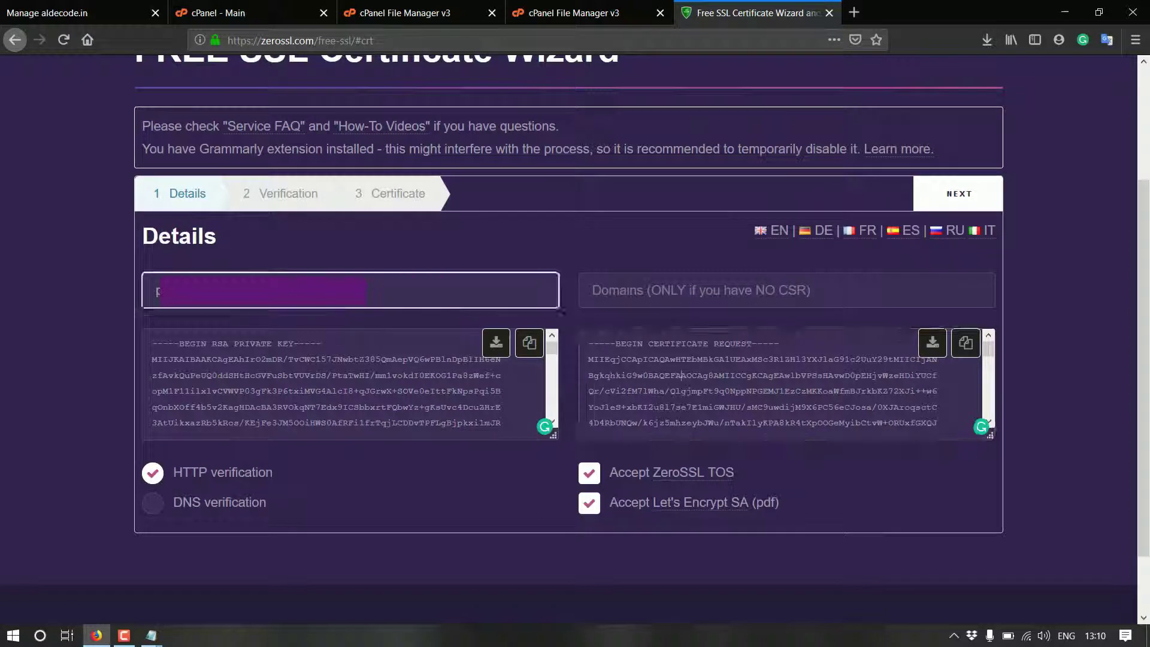
{"action": "left_click", "coordinate": [691, 359]}
{"action": "key", "text": "shift+Tab"}
{"action": "left_click", "coordinate": [643, 363]}
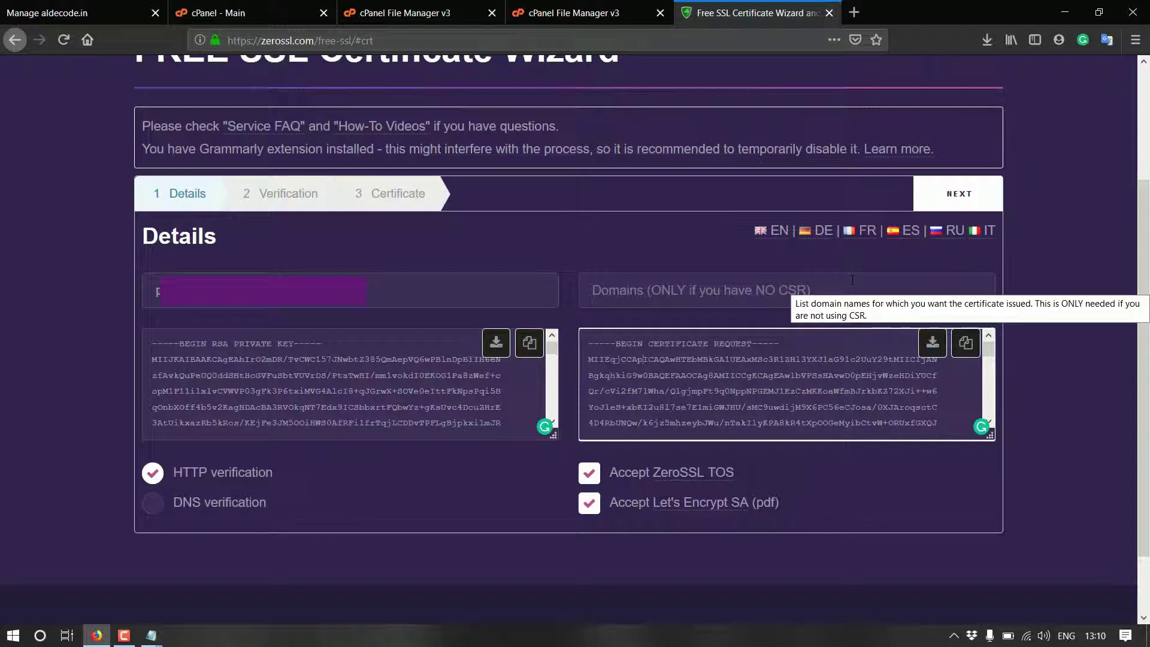
Close both Notepad files and advance the certificate wizard to the Verification stage.
{"action": "left_click", "coordinate": [151, 635]}
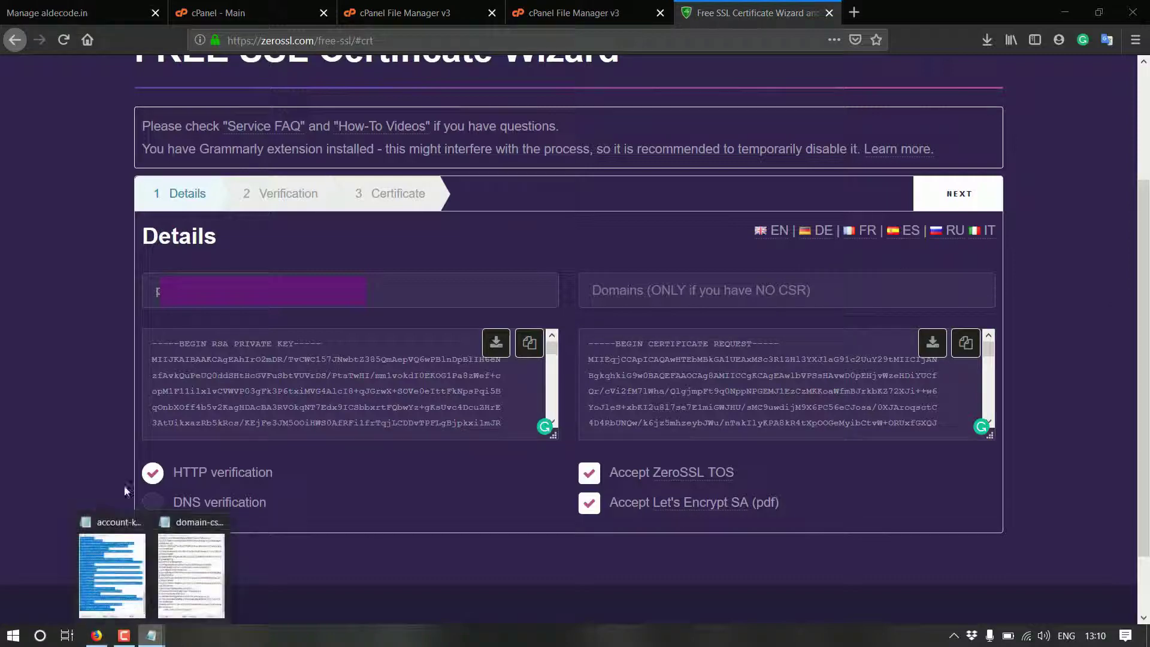
{"action": "left_click", "coordinate": [142, 527]}
{"action": "left_click", "coordinate": [175, 533]}
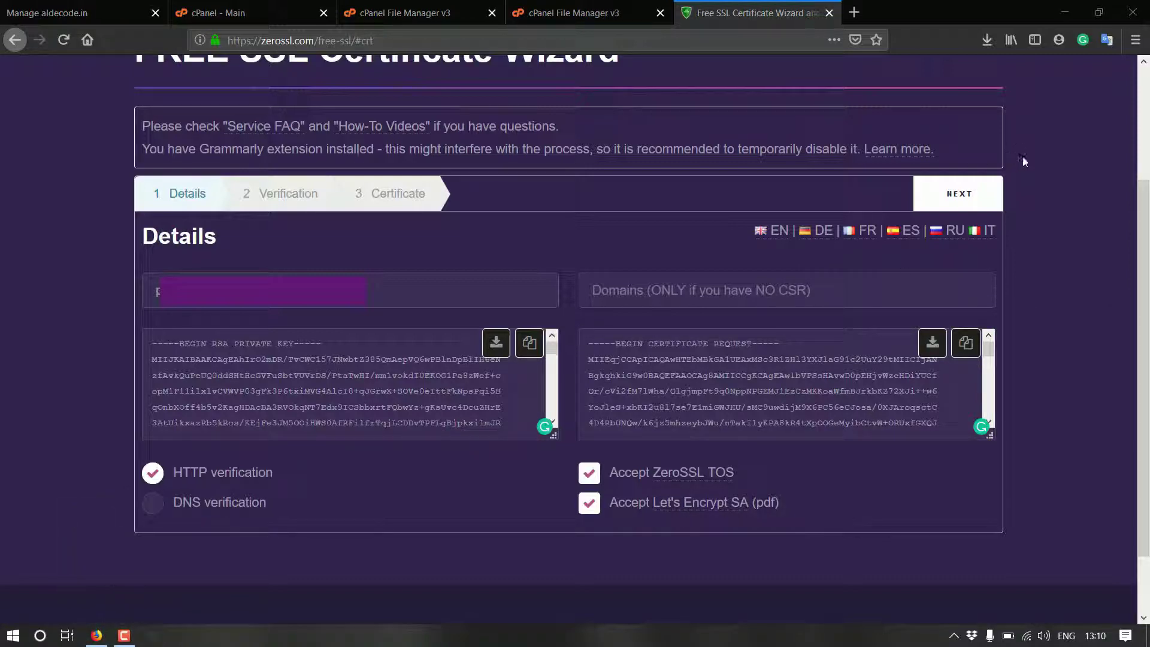
{"action": "left_click", "coordinate": [978, 203]}
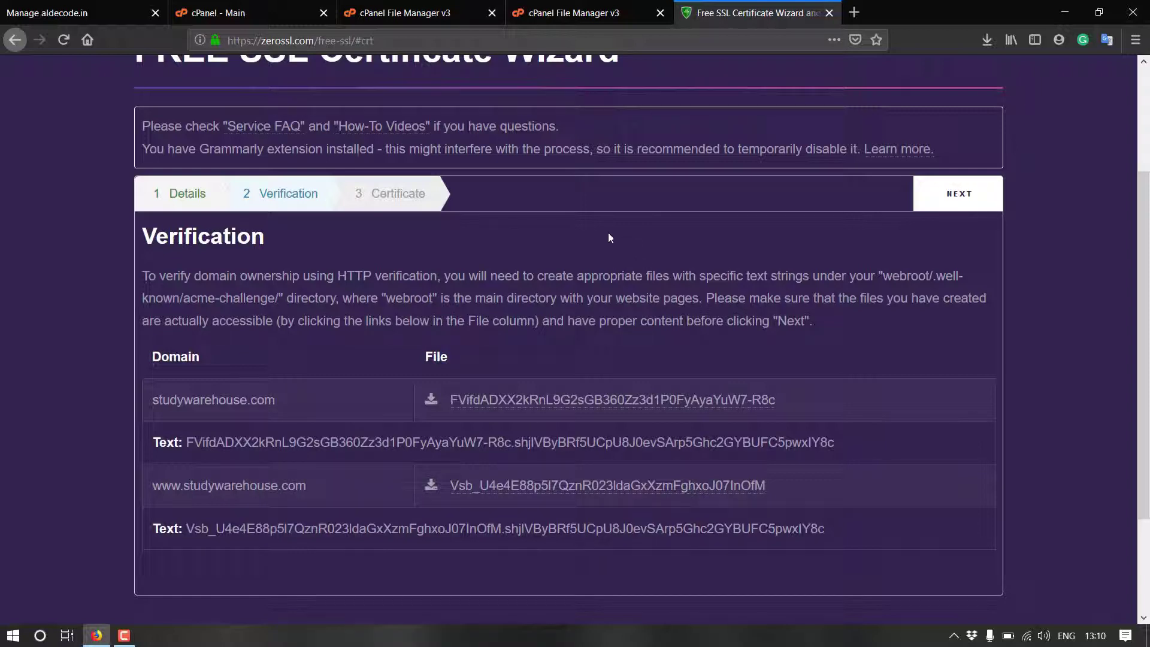
{"action": "scroll", "coordinate": [289, 325], "scroll_direction": "down", "scroll_amount": 2}
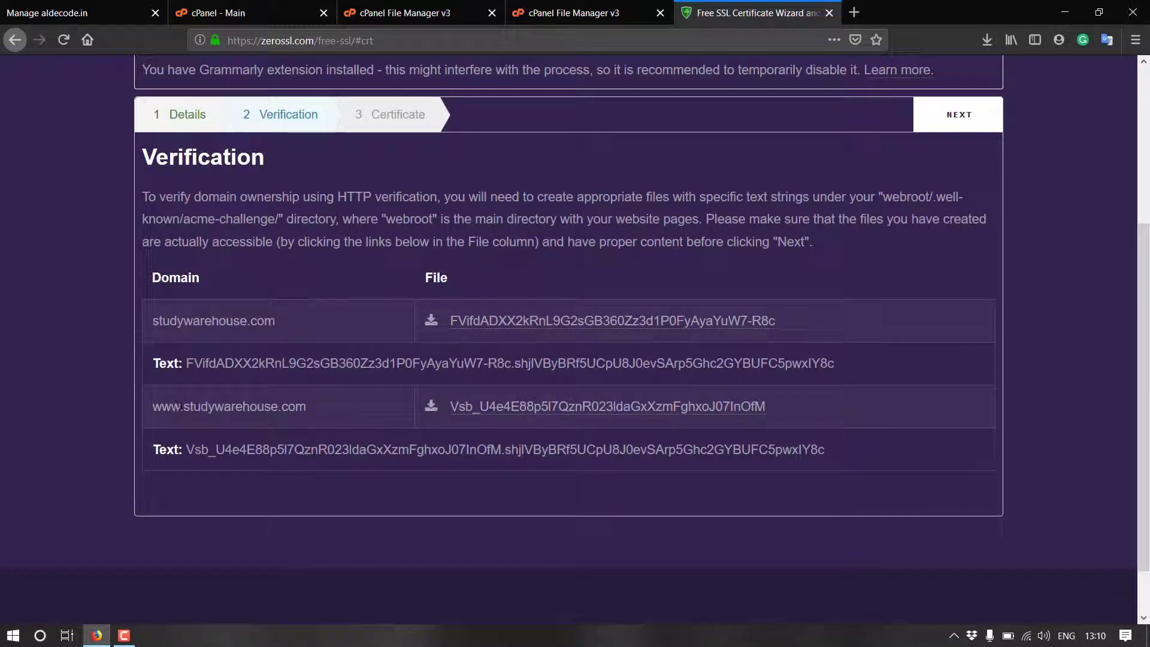
{"action": "left_click", "coordinate": [433, 324]}
{"action": "left_click", "coordinate": [628, 451]}
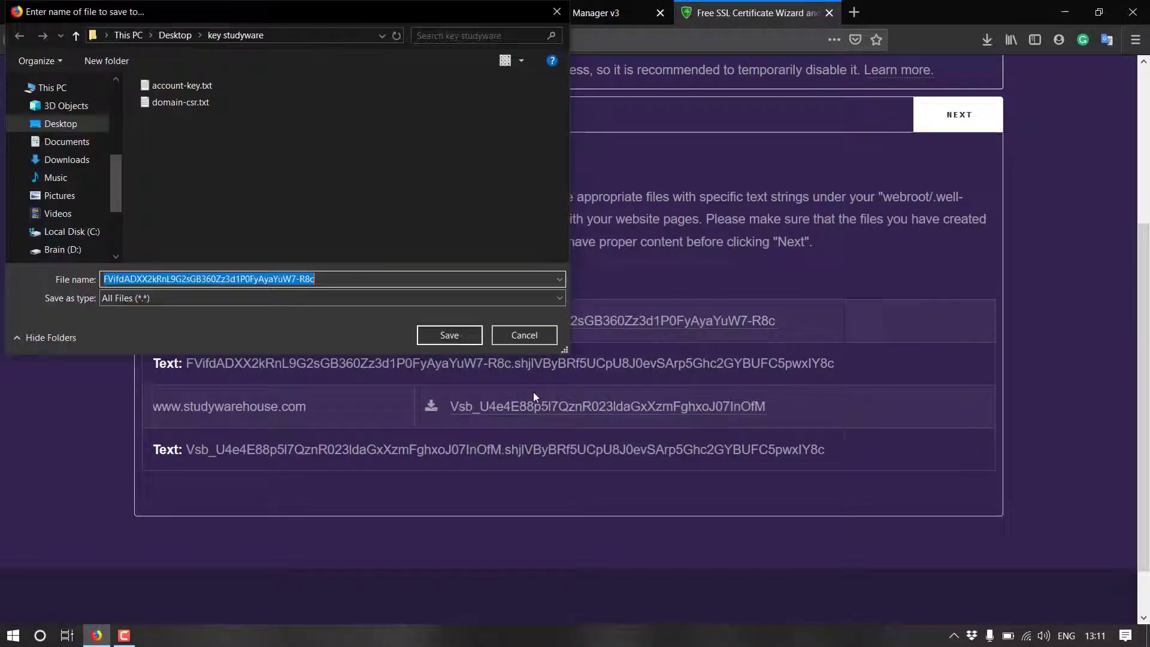
{"action": "left_click", "coordinate": [448, 335]}
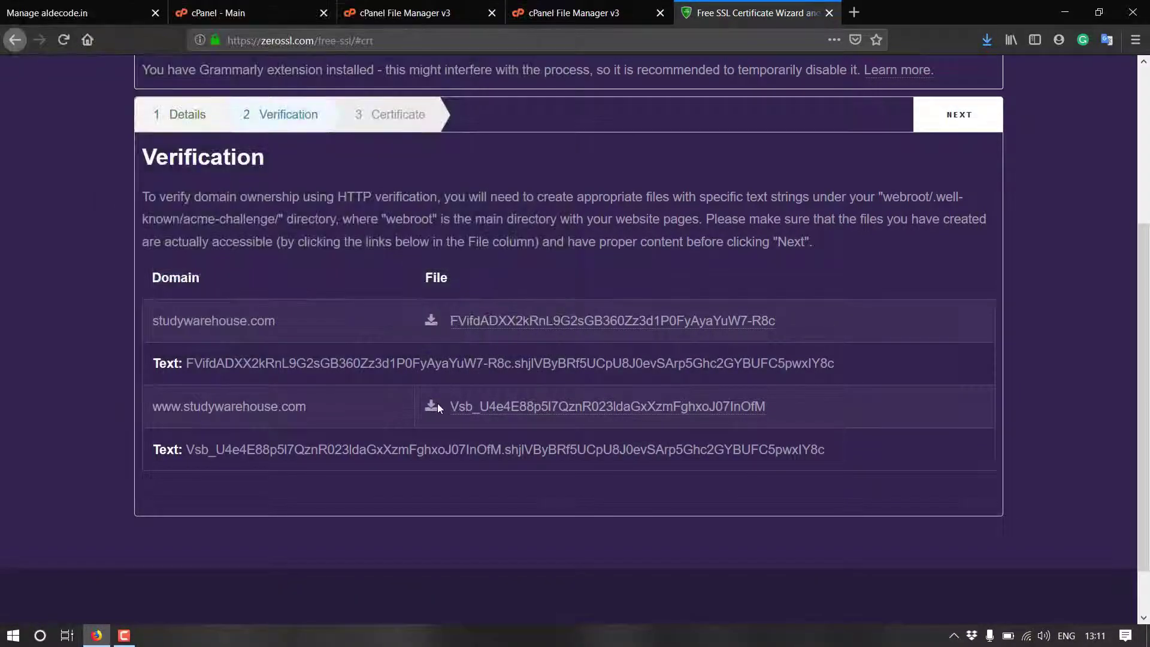
{"action": "left_click", "coordinate": [432, 407]}
{"action": "left_click", "coordinate": [628, 452]}
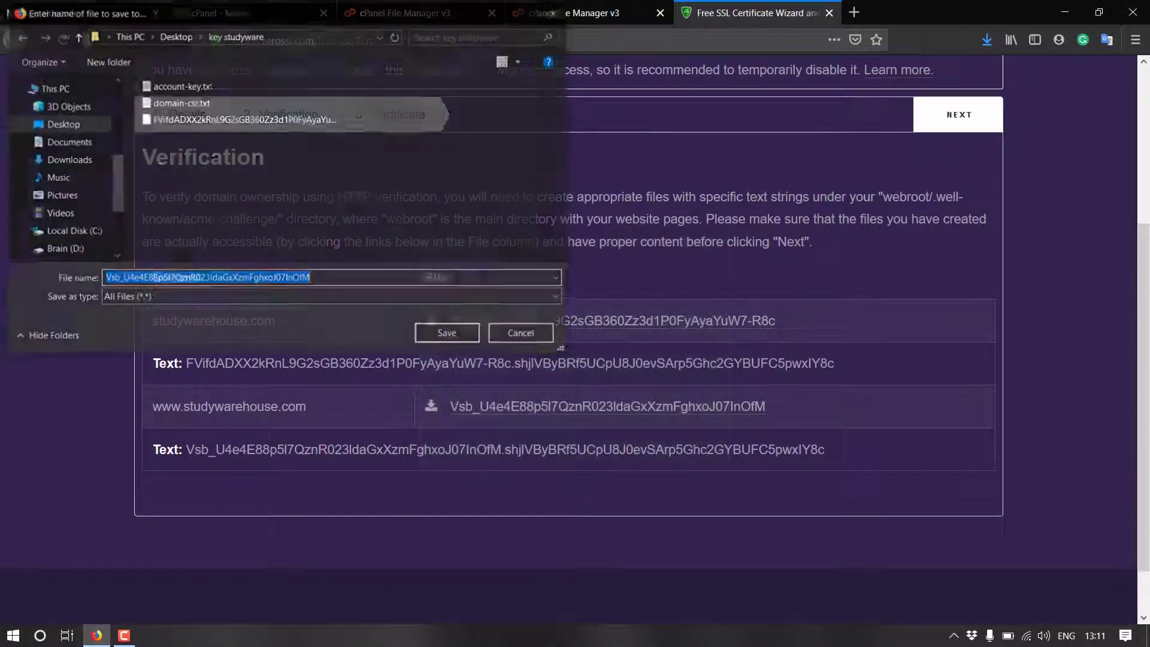
{"action": "left_click", "coordinate": [450, 335]}
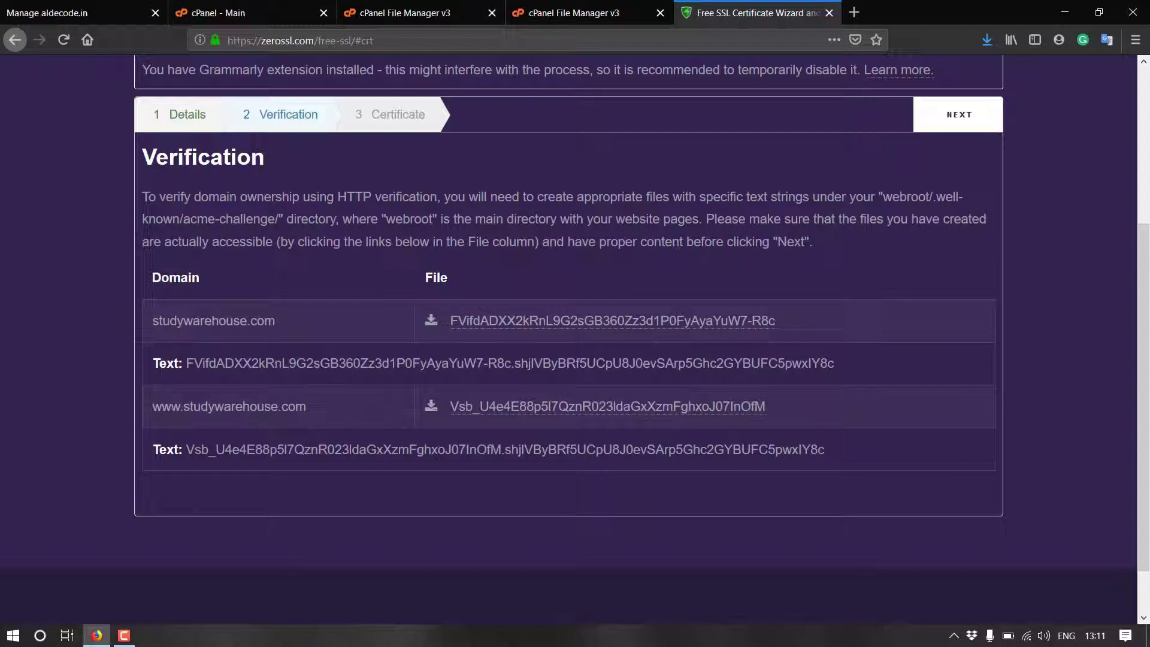
Examine the directory path required for the verification files, part by part: webroot, .well-known and acme-challenge.
{"action": "left_click_drag", "start_coordinate": [883, 198], "coordinate": [280, 220]}
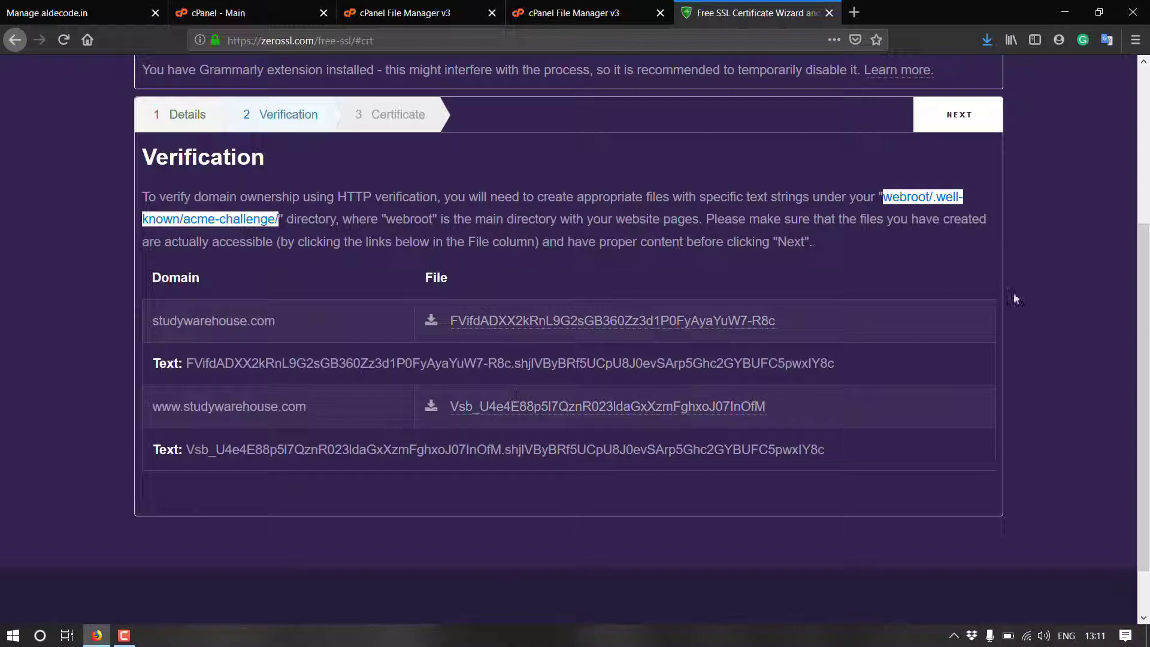
{"action": "left_click", "coordinate": [952, 229]}
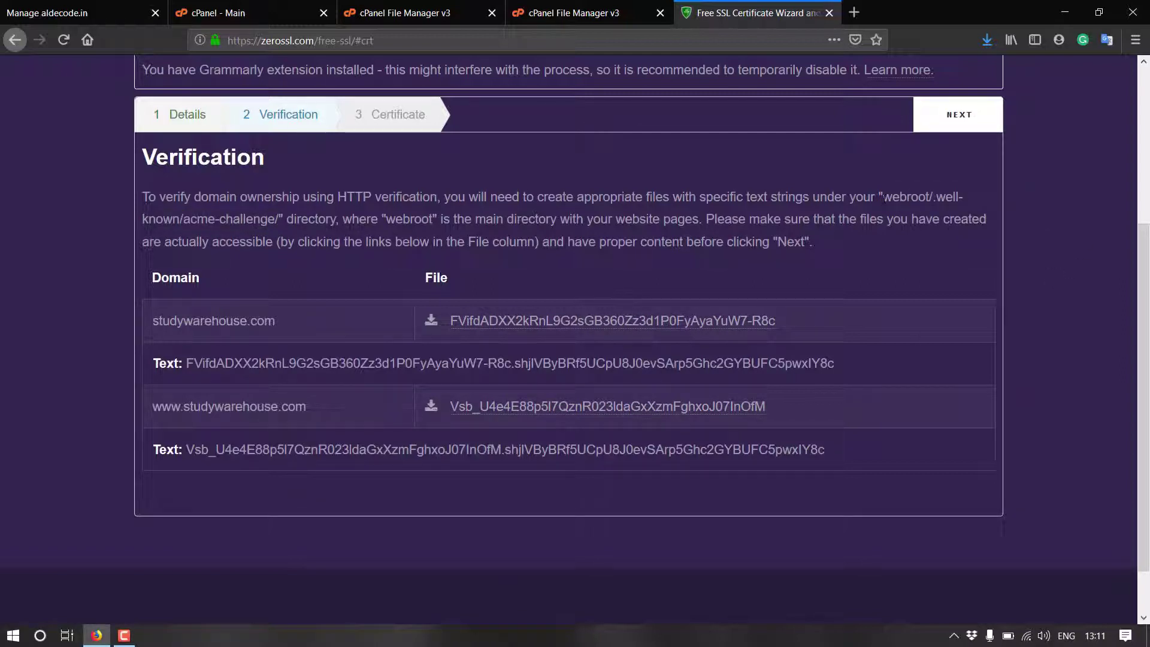
{"action": "left_click_drag", "start_coordinate": [883, 198], "coordinate": [929, 198]}
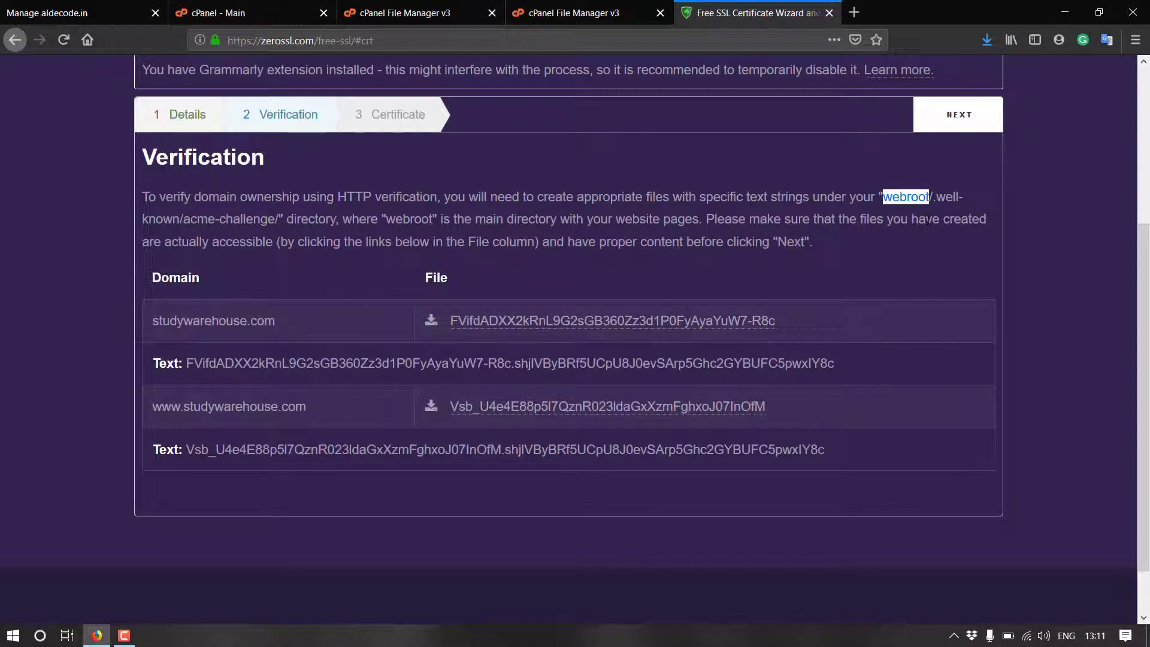
{"action": "left_click", "coordinate": [940, 205]}
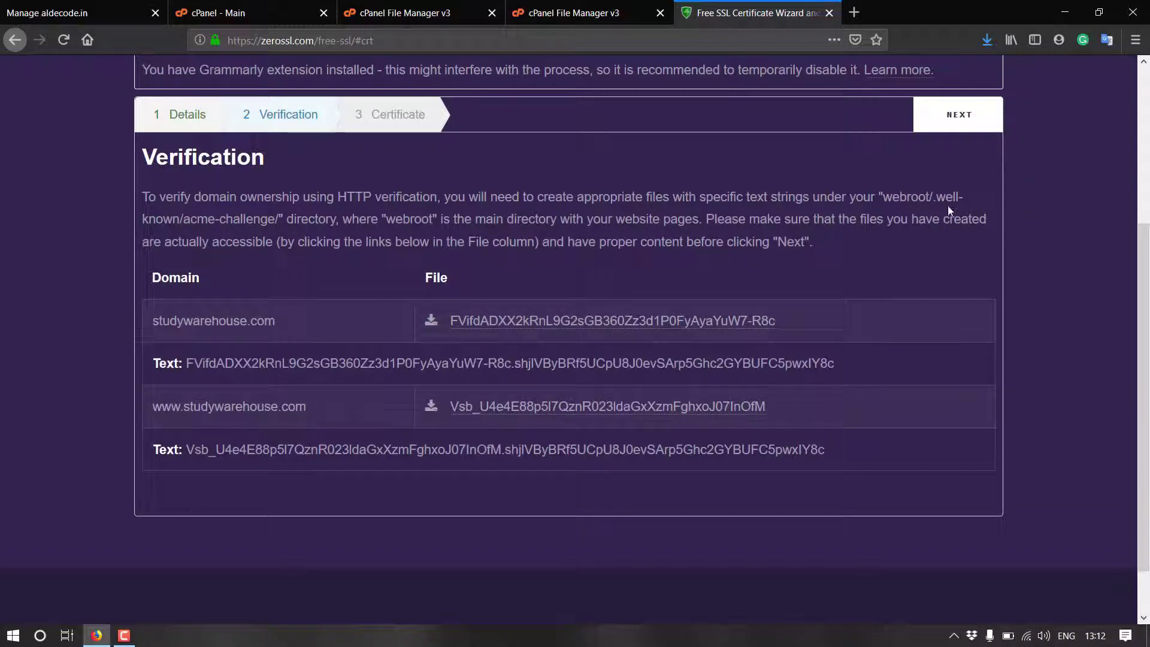
{"action": "left_click_drag", "start_coordinate": [933, 198], "coordinate": [963, 198]}
{"action": "left_click_drag", "start_coordinate": [183, 220], "coordinate": [275, 220]}
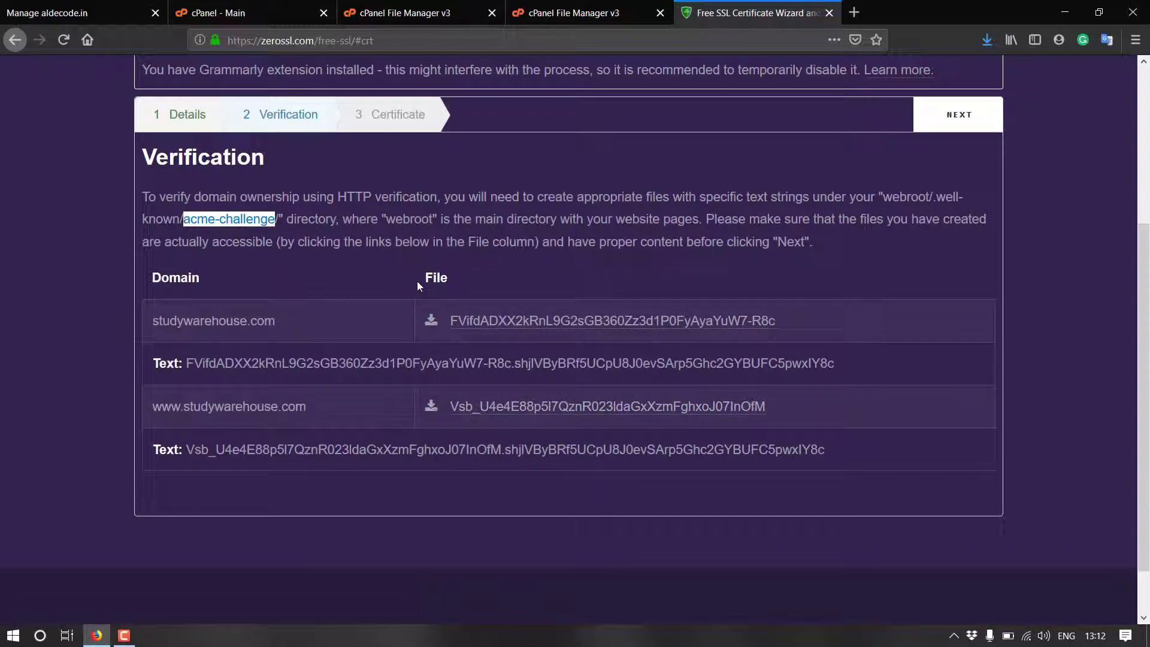
Go to the cPanel File Manager showing public_html/studywarehouse and look through its contents for a .well-known folder.
{"action": "left_click", "coordinate": [28, 8]}
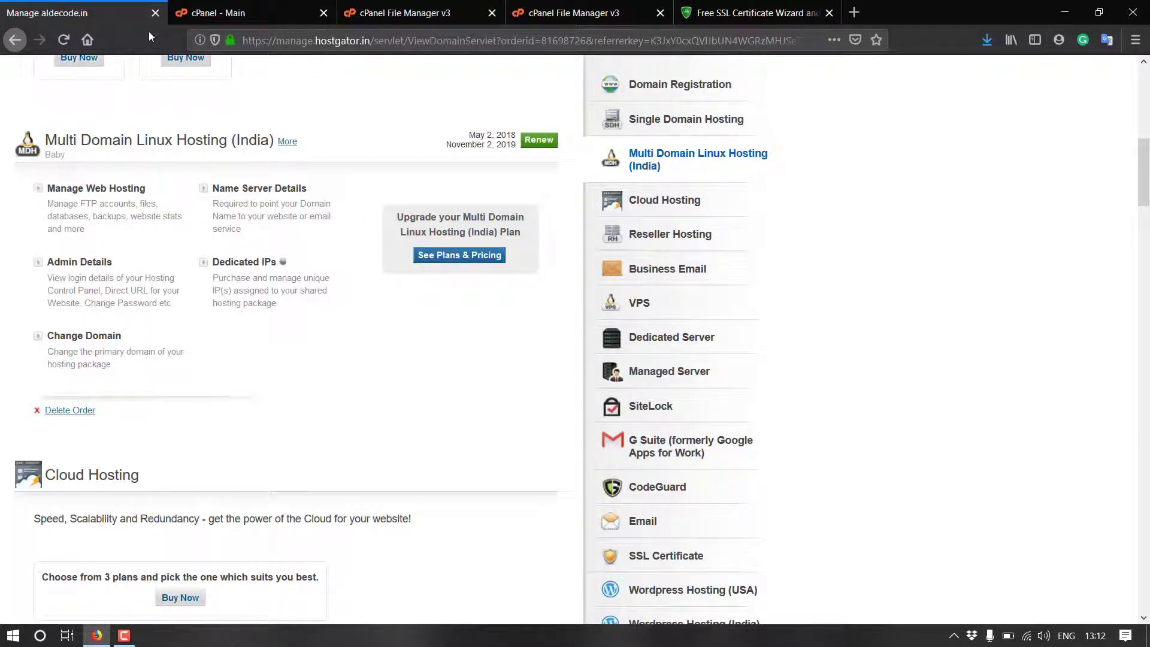
{"action": "left_click", "coordinate": [241, 12]}
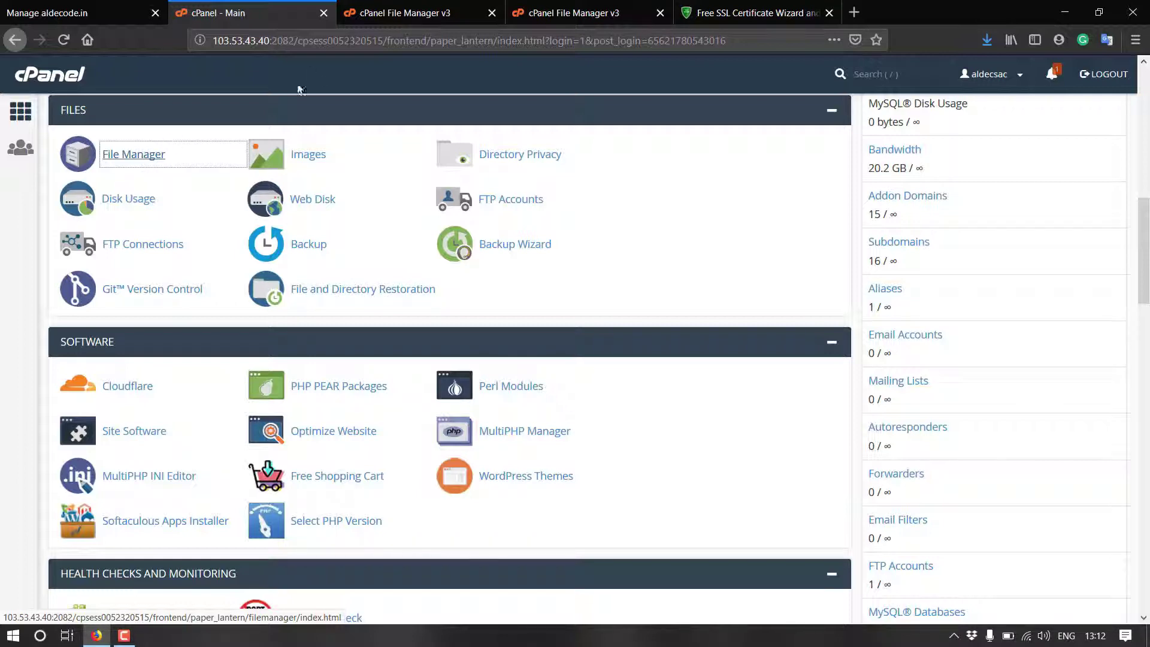
{"action": "left_click", "coordinate": [408, 12]}
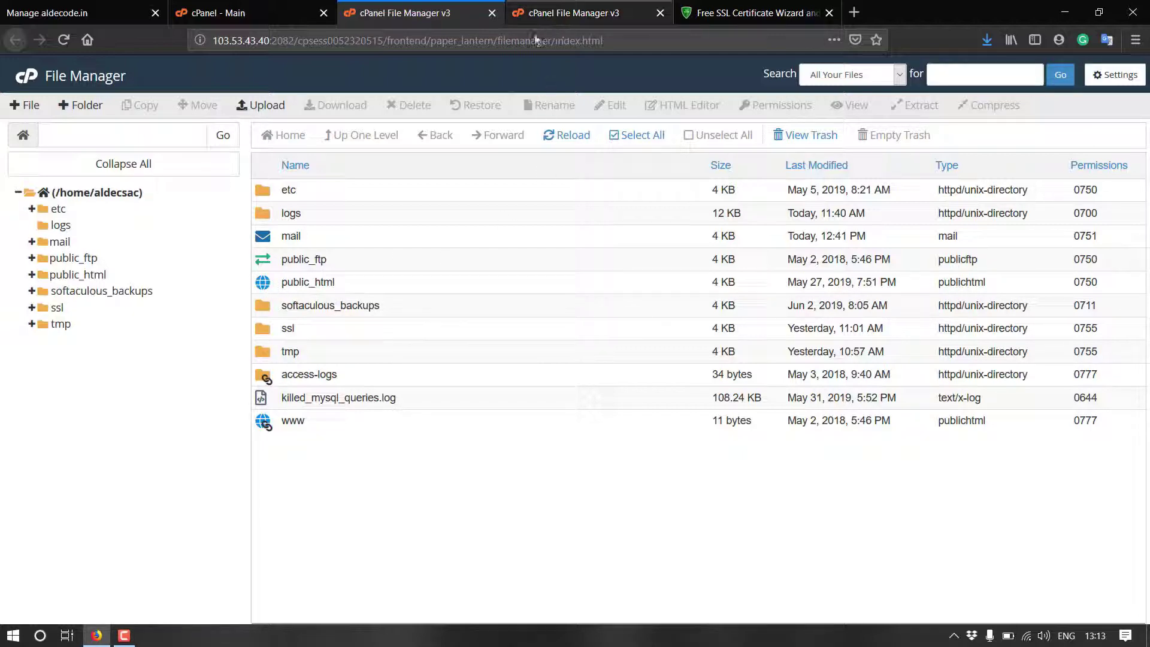
{"action": "left_click", "coordinate": [537, 13]}
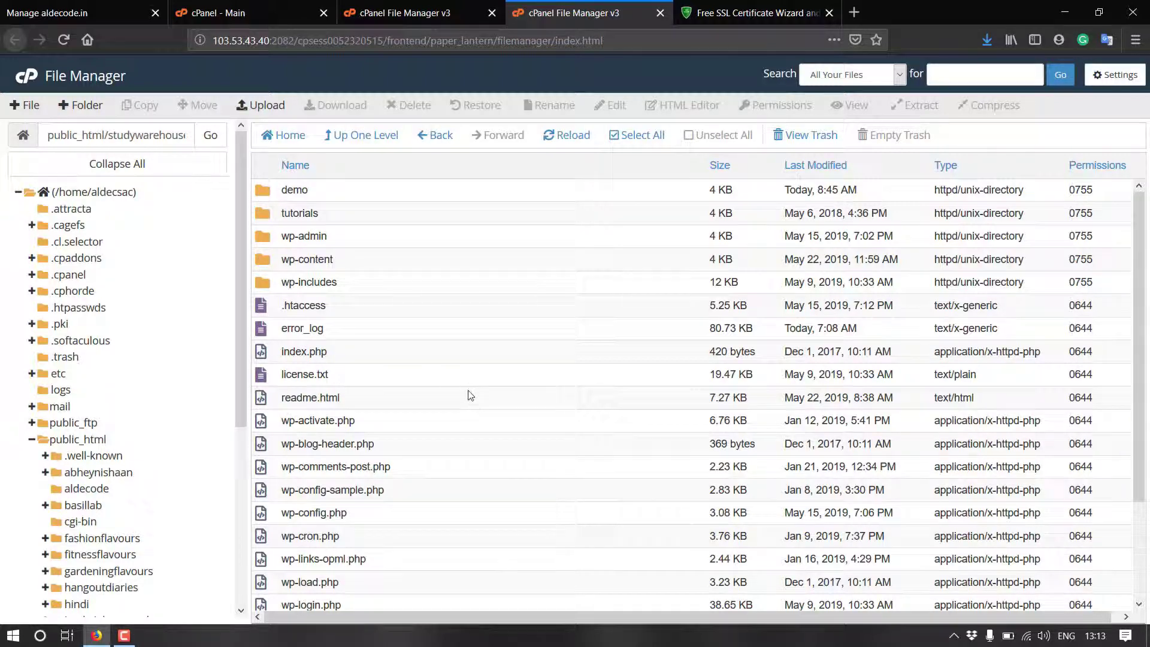
{"action": "scroll", "coordinate": [470, 390], "scroll_direction": "down", "scroll_amount": 3}
{"action": "scroll", "coordinate": [474, 498], "scroll_direction": "up", "scroll_amount": 3}
Copy the folder name .well-known from the wizard's verification instructions and return to the studywarehouse directory in File Manager.
{"action": "left_click", "coordinate": [749, 12]}
{"action": "left_click_drag", "start_coordinate": [934, 198], "coordinate": [175, 219]}
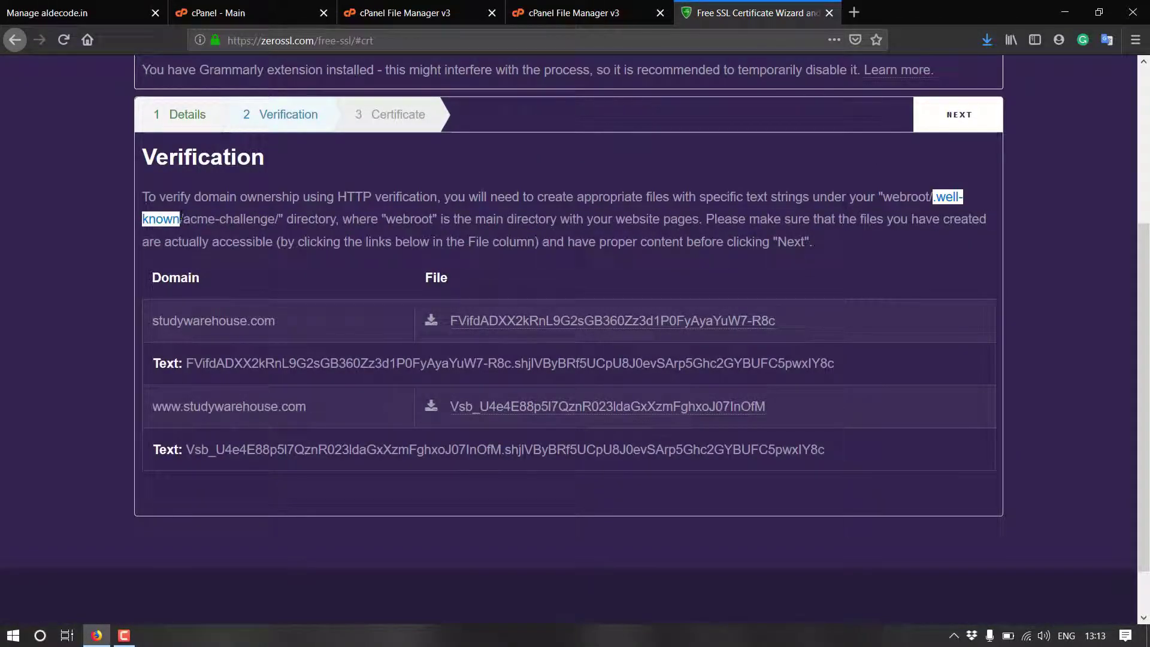
{"action": "right_click", "coordinate": [175, 219]}
{"action": "left_click", "coordinate": [203, 228]}
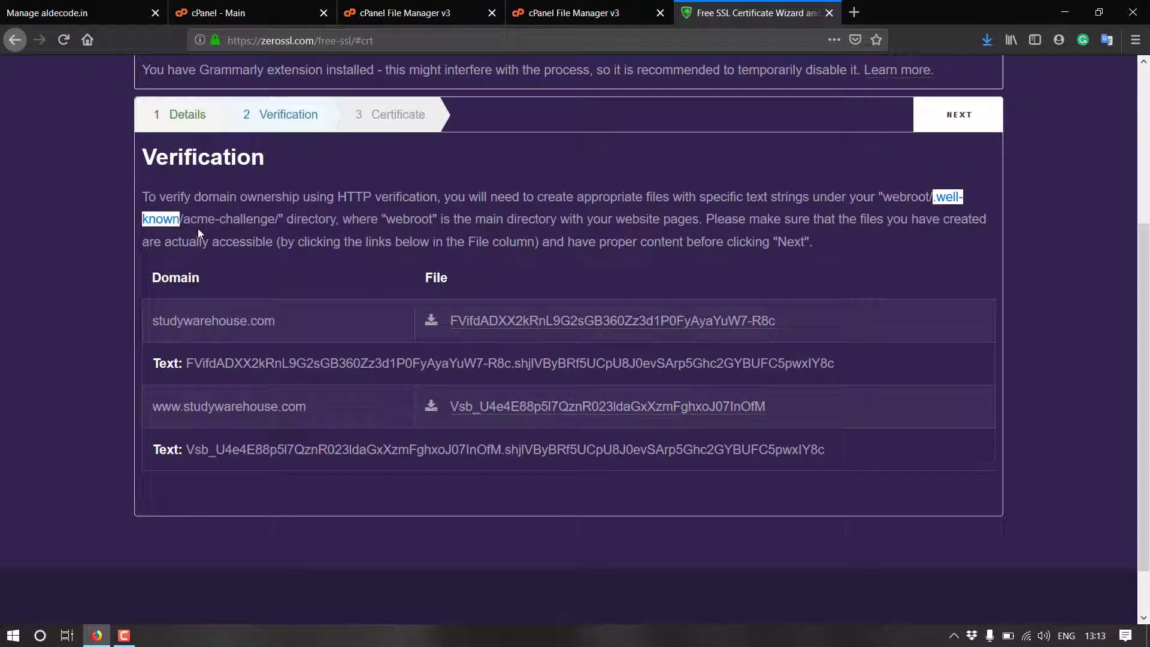
{"action": "left_click", "coordinate": [576, 7]}
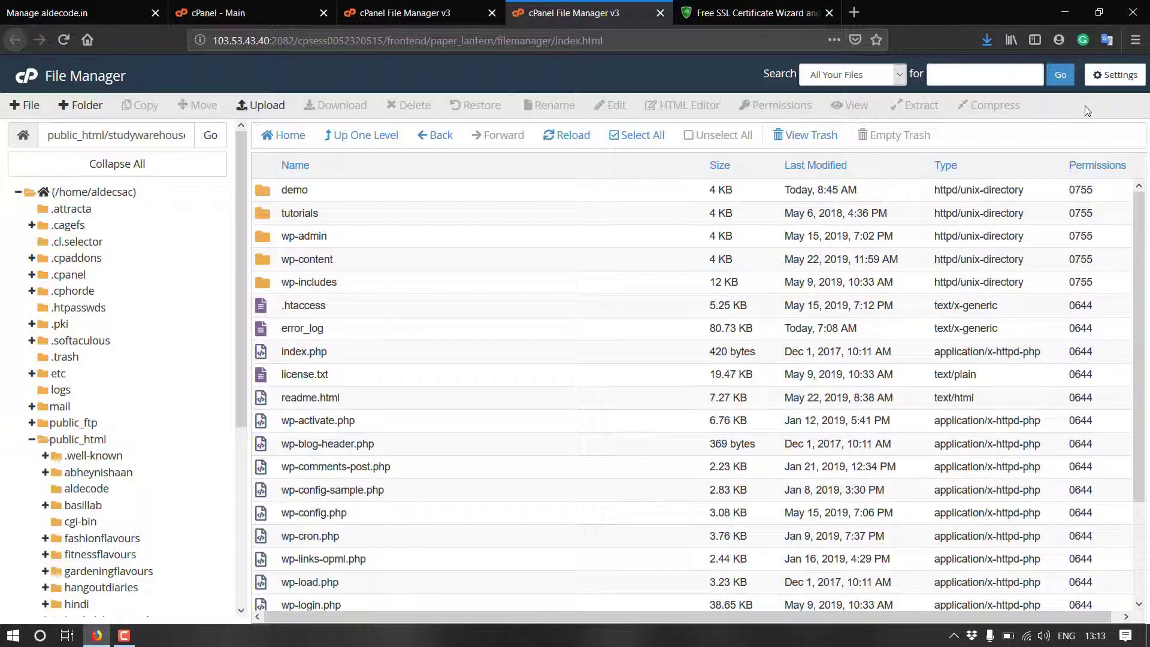
Save the File Manager preferences with Show Hidden Files (dotfiles) enabled, and recheck that option.
{"action": "left_click", "coordinate": [1116, 75]}
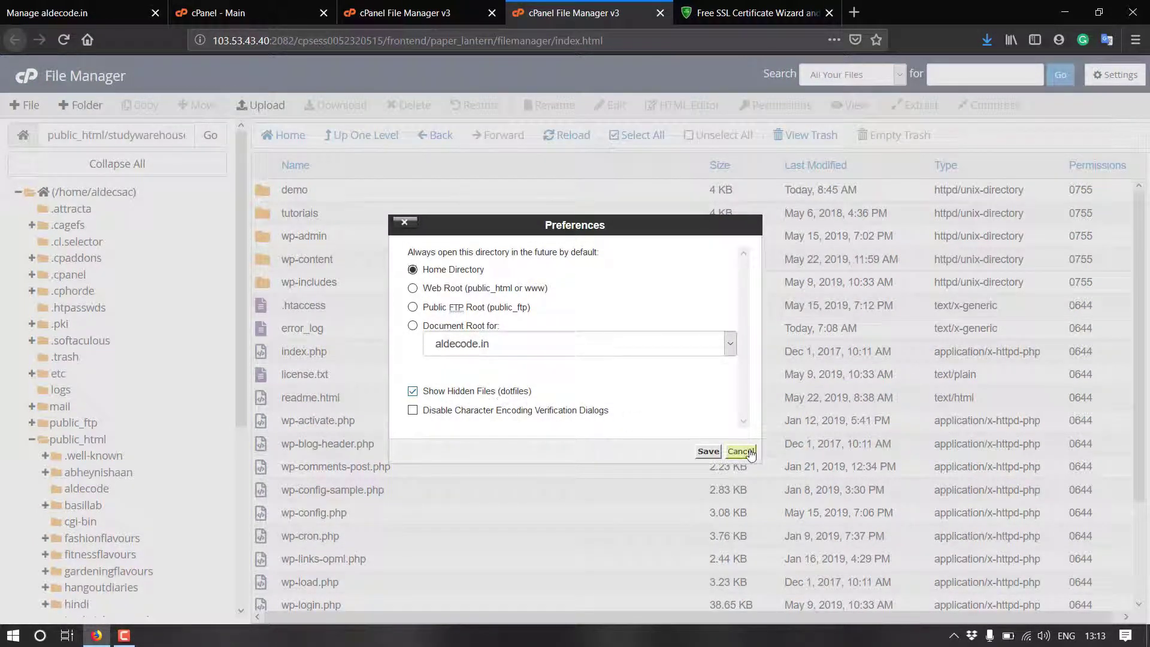
{"action": "left_click", "coordinate": [709, 452]}
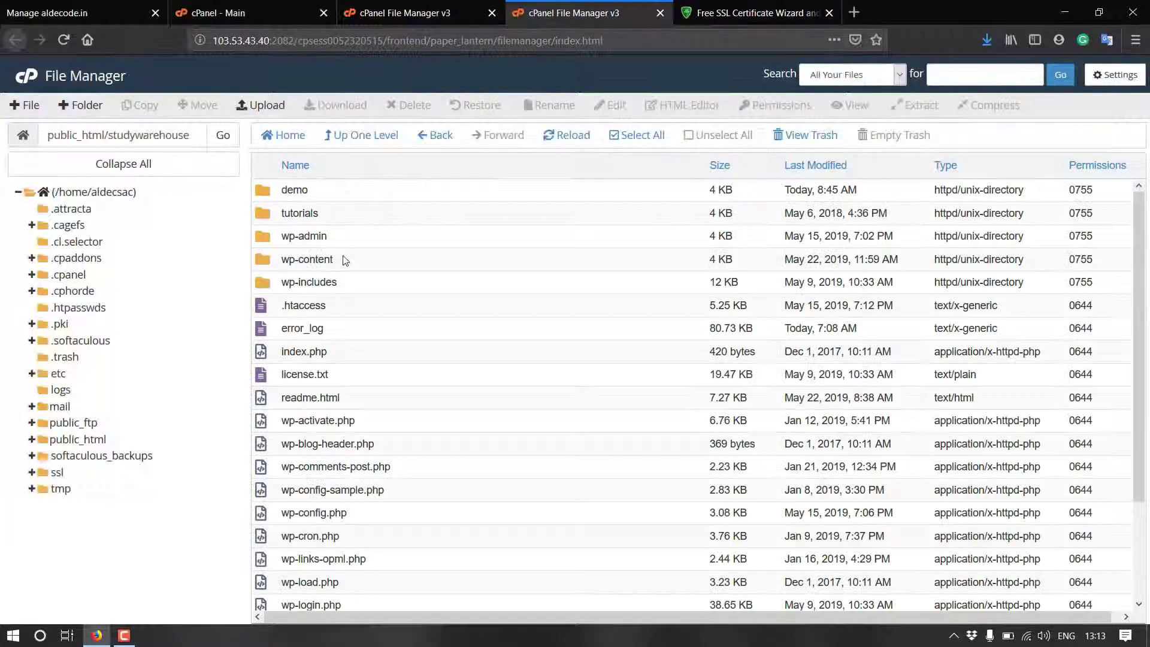
{"action": "left_click", "coordinate": [1129, 77]}
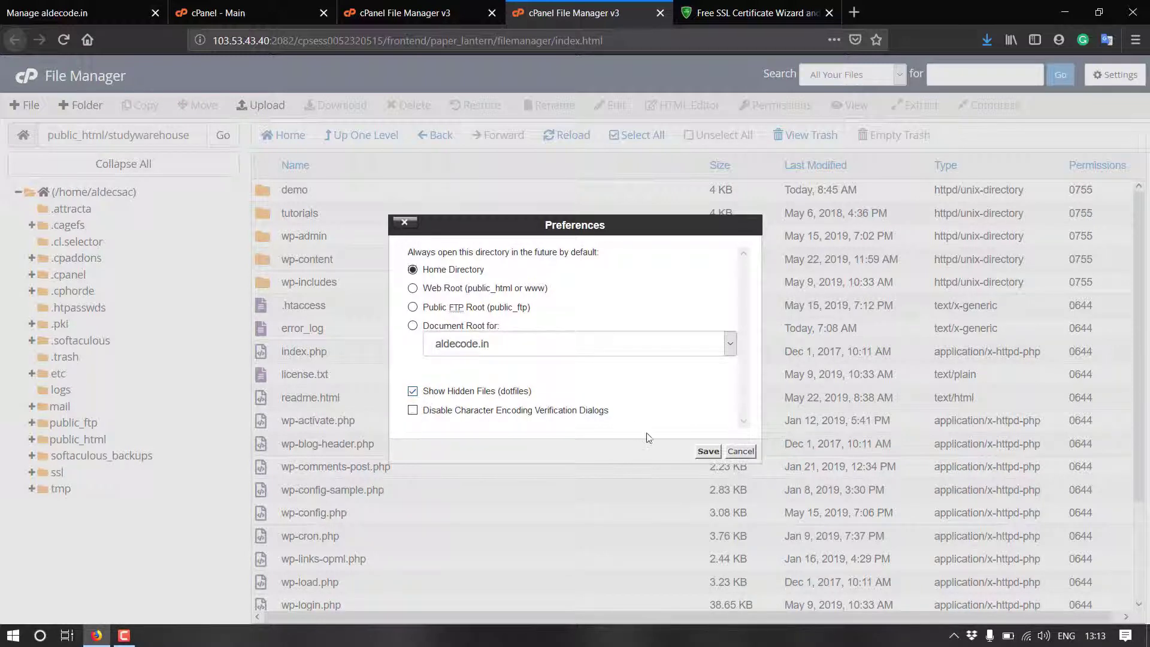
{"action": "left_click", "coordinate": [746, 457]}
{"action": "left_click", "coordinate": [741, 452]}
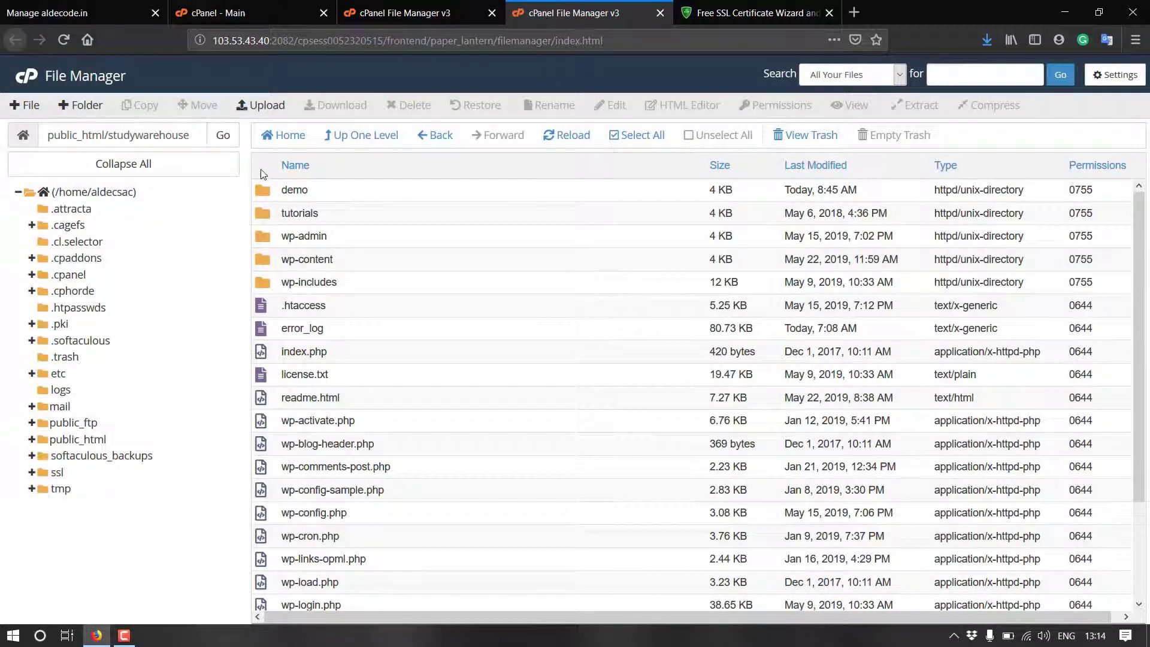
Create a folder named .well-known in /public_html/studywarehouse and open it.
{"action": "left_click", "coordinate": [82, 106]}
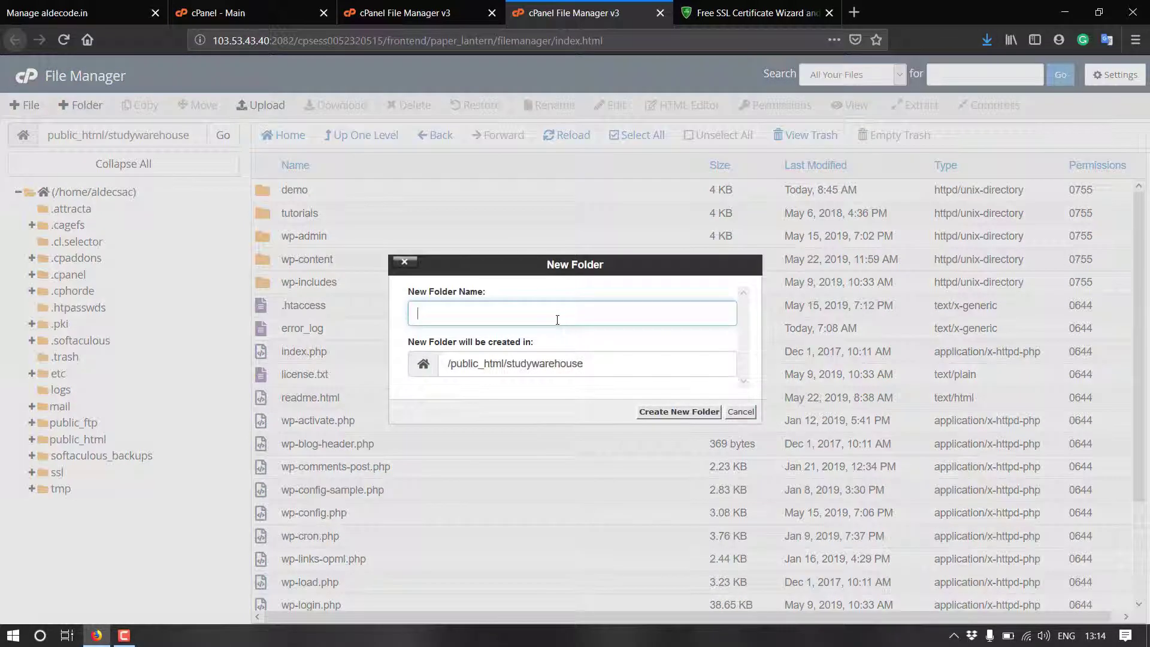
{"action": "key", "text": "ctrl+v"}
{"action": "left_click", "coordinate": [683, 412]}
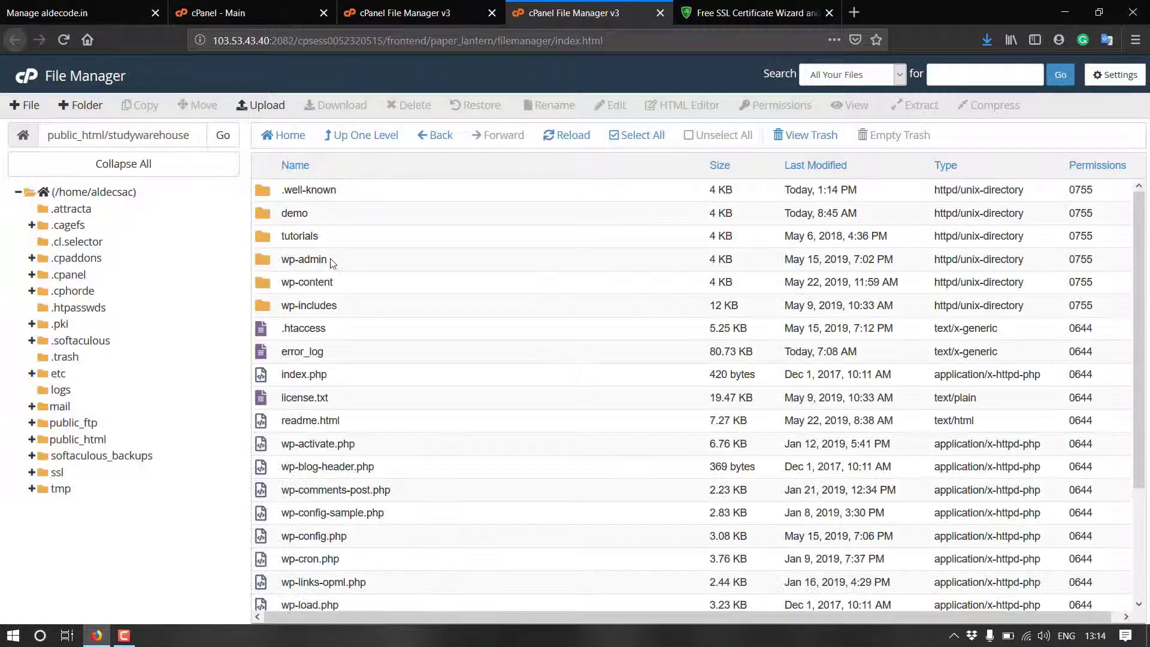
{"action": "double_click", "coordinate": [264, 192]}
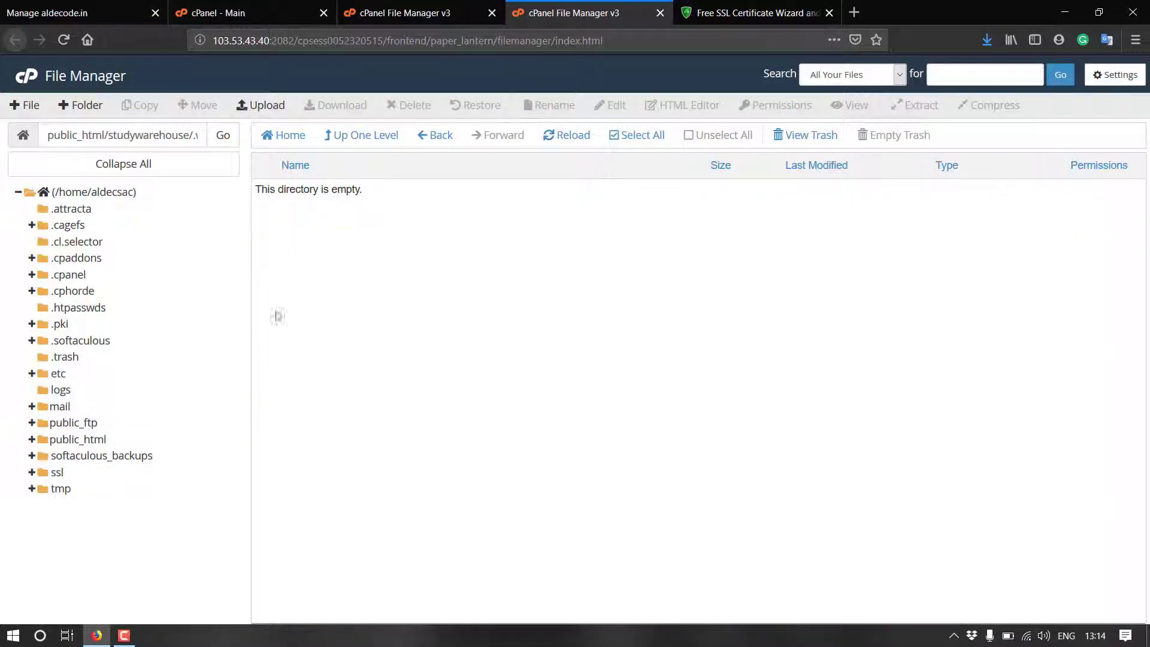
Copy the name acme-challenge from the wizard's instructions, create a folder with that name inside .well-known, and open it.
{"action": "left_click", "coordinate": [754, 12]}
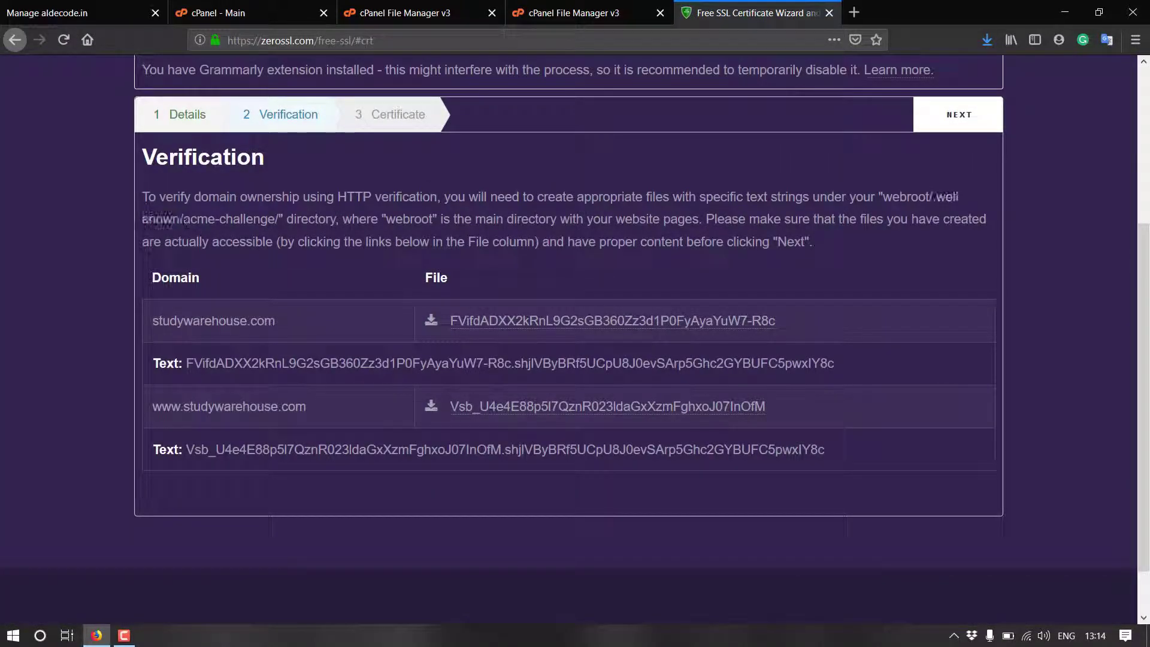
{"action": "left_click_drag", "start_coordinate": [183, 219], "coordinate": [271, 216]}
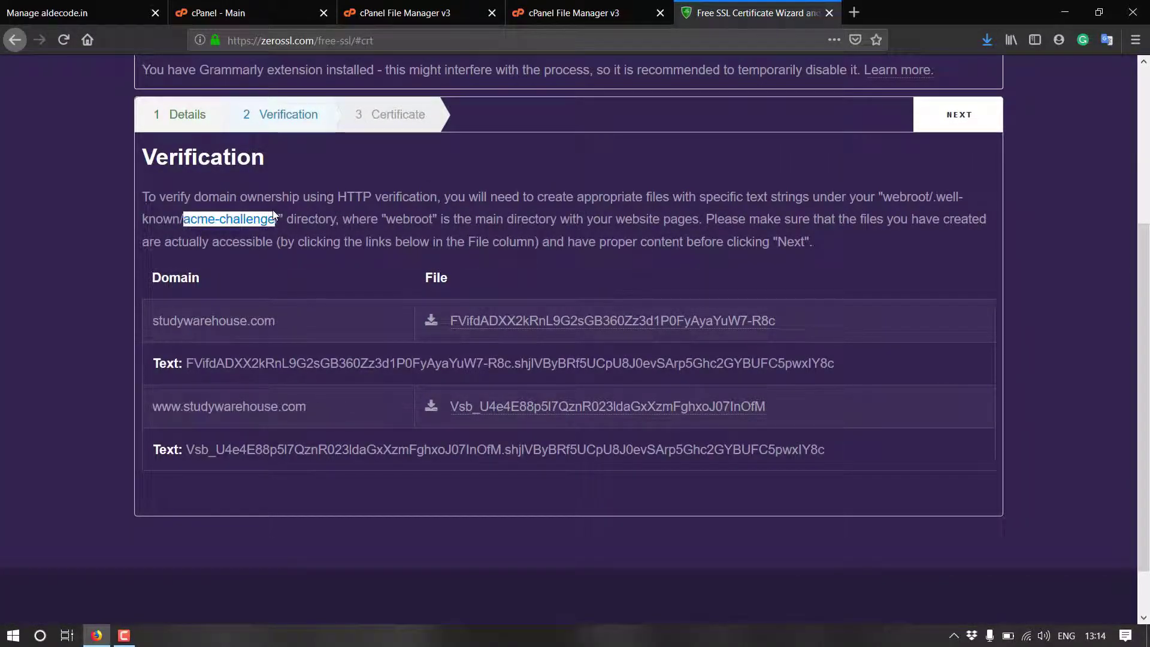
{"action": "left_click", "coordinate": [508, 8]}
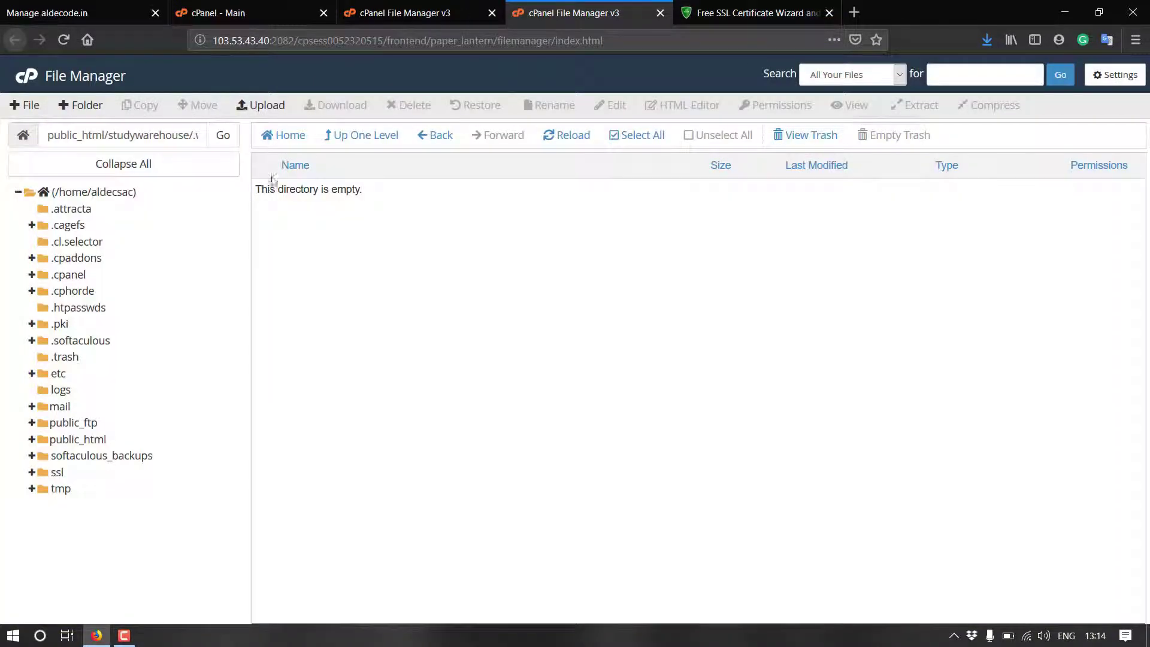
{"action": "left_click", "coordinate": [83, 106]}
{"action": "key", "text": "ctrl+v"}
{"action": "left_click", "coordinate": [678, 413]}
{"action": "left_click", "coordinate": [279, 197]}
{"action": "double_click", "coordinate": [278, 195]}
Upload both domain verification files from the key studyware desktop folder into the acme-challenge directory.
{"action": "left_click", "coordinate": [262, 106]}
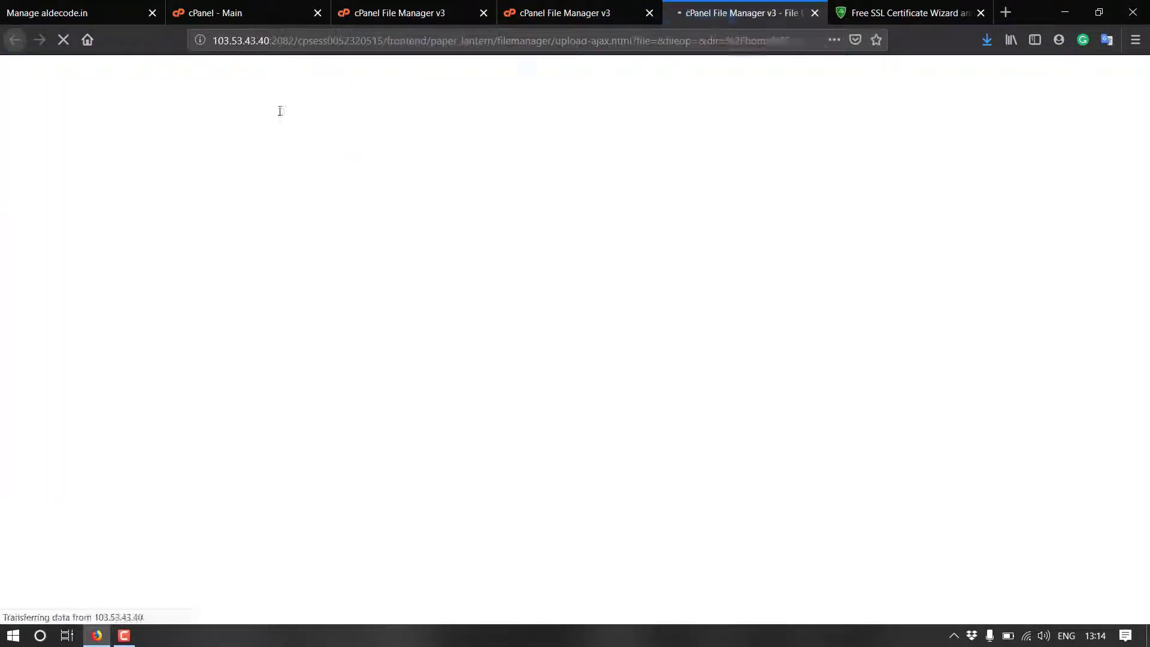
{"action": "left_click", "coordinate": [572, 336]}
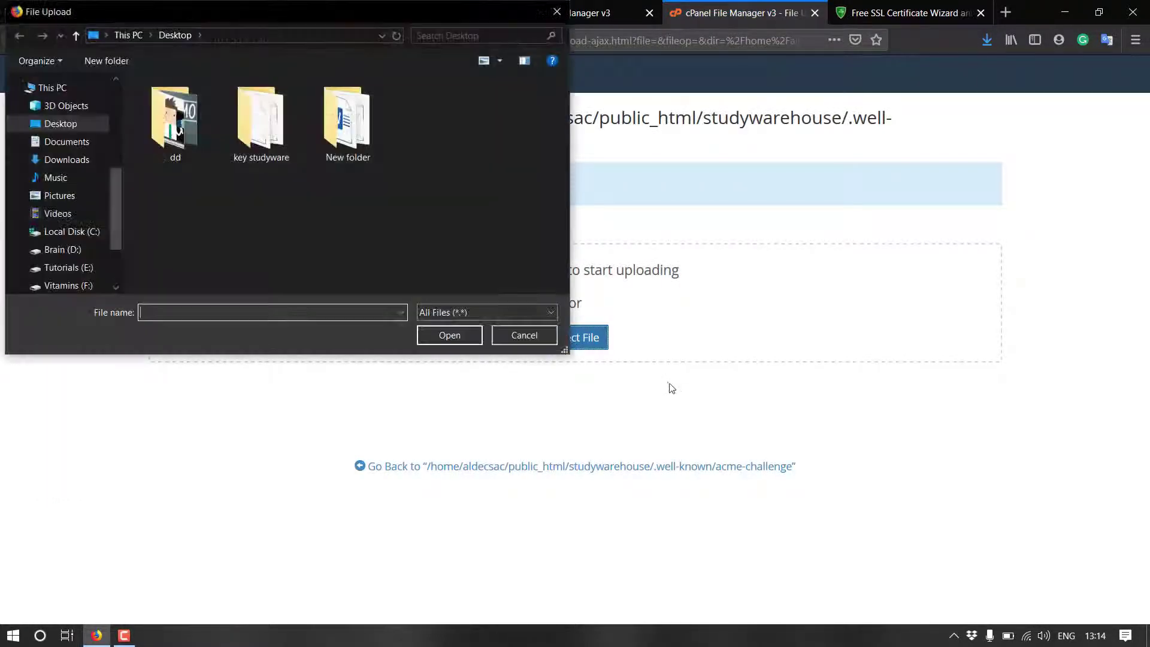
{"action": "double_click", "coordinate": [259, 132]}
{"action": "left_click", "coordinate": [172, 118]}
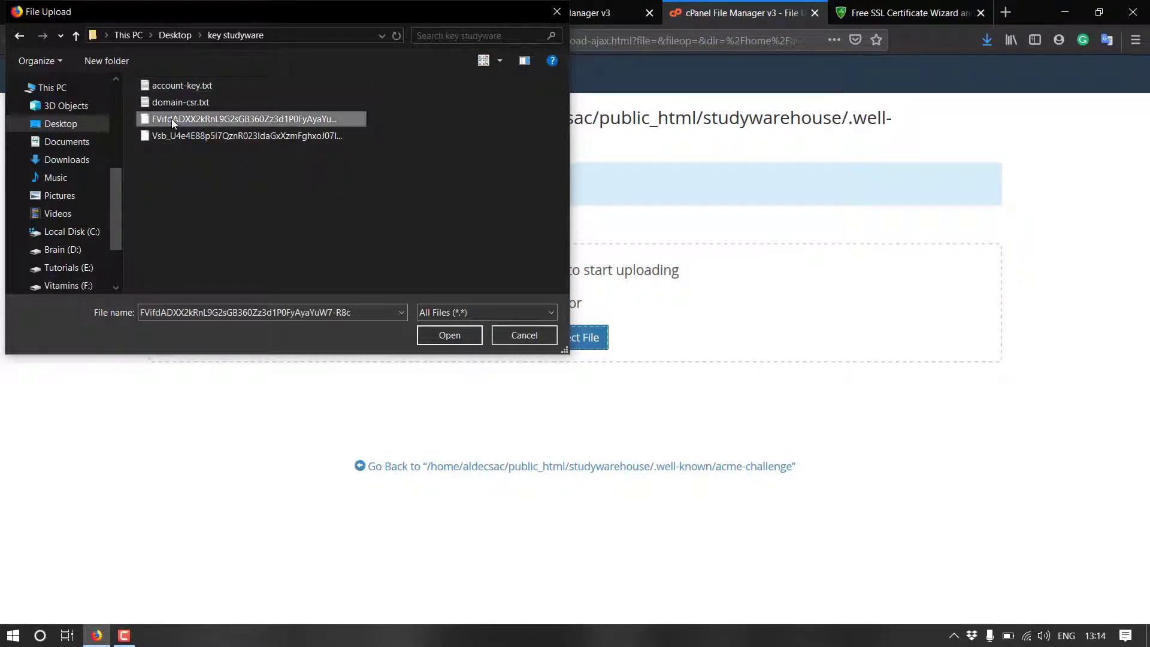
{"action": "double_click", "coordinate": [172, 118]}
{"action": "left_click", "coordinate": [586, 339]}
{"action": "double_click", "coordinate": [178, 137]}
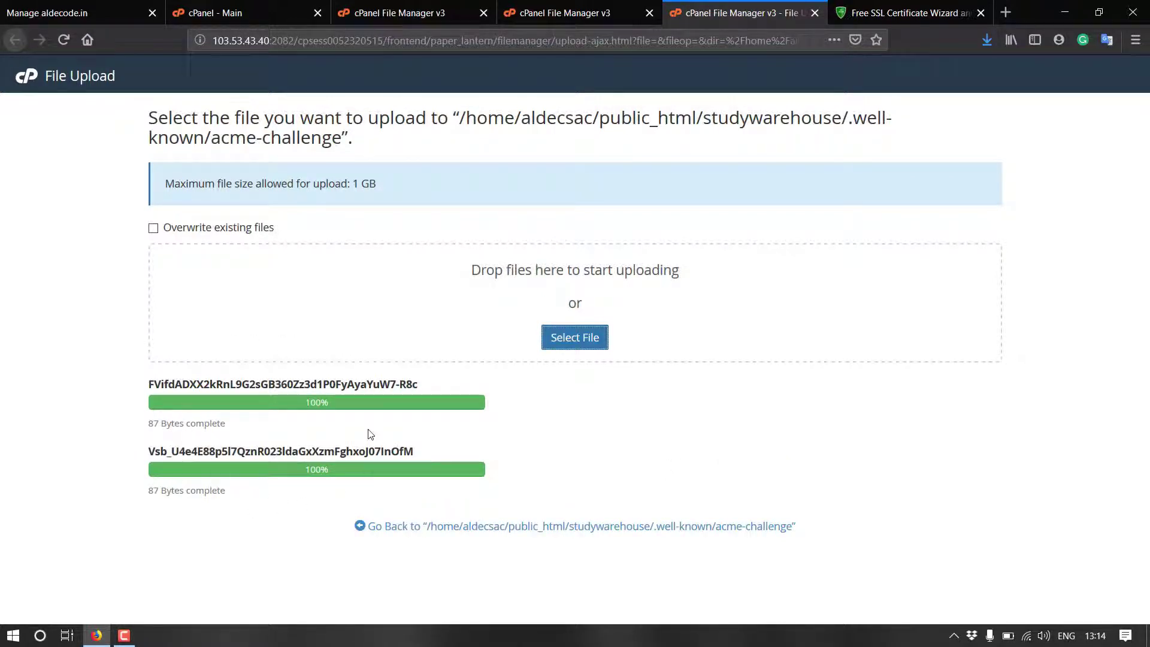
Return to the ZeroSSL wizard, advance from Verification to the Certificate stage, and read the note on certificate validity.
{"action": "left_click", "coordinate": [928, 5]}
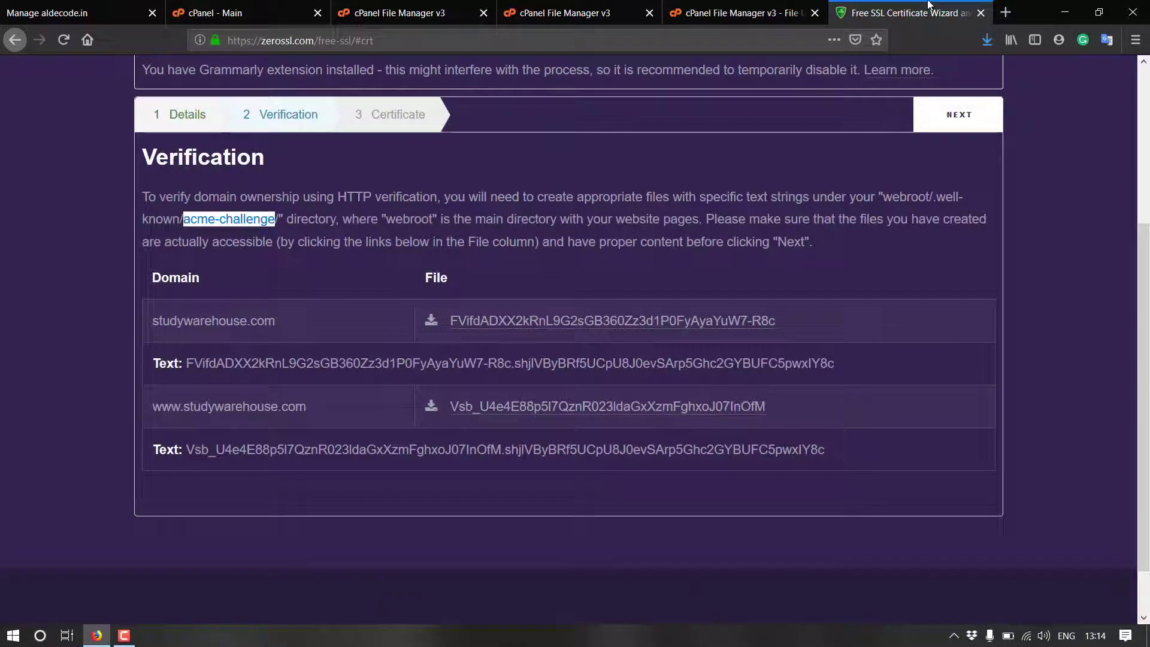
{"action": "left_click", "coordinate": [955, 117]}
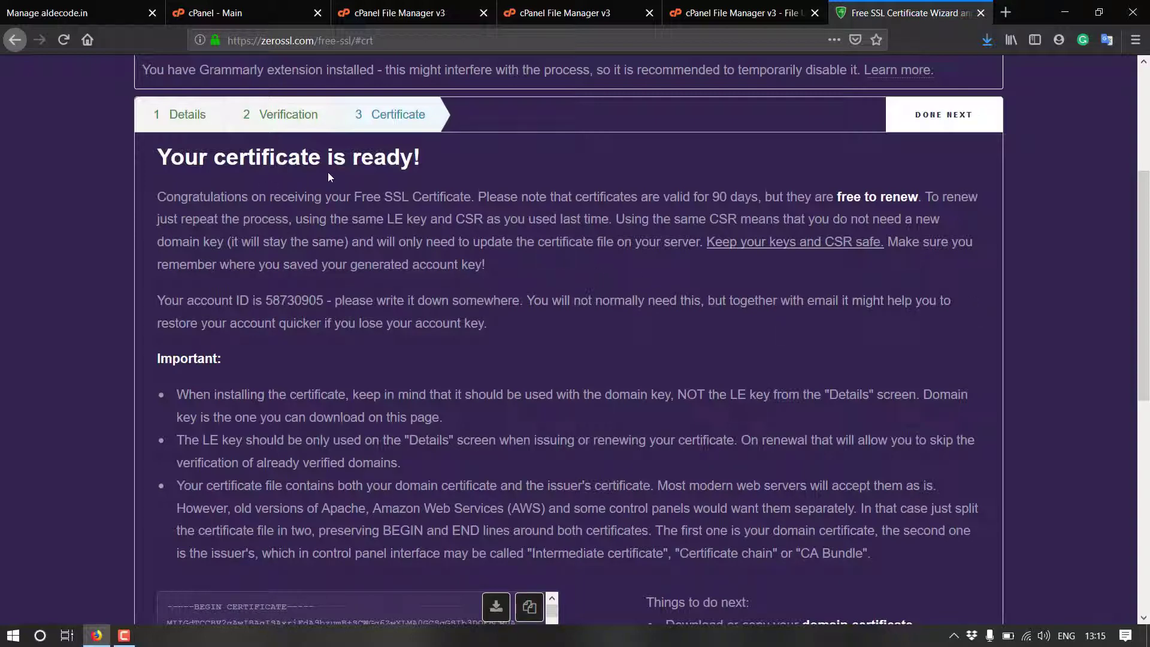
{"action": "scroll", "coordinate": [394, 174], "scroll_direction": "down", "scroll_amount": 2}
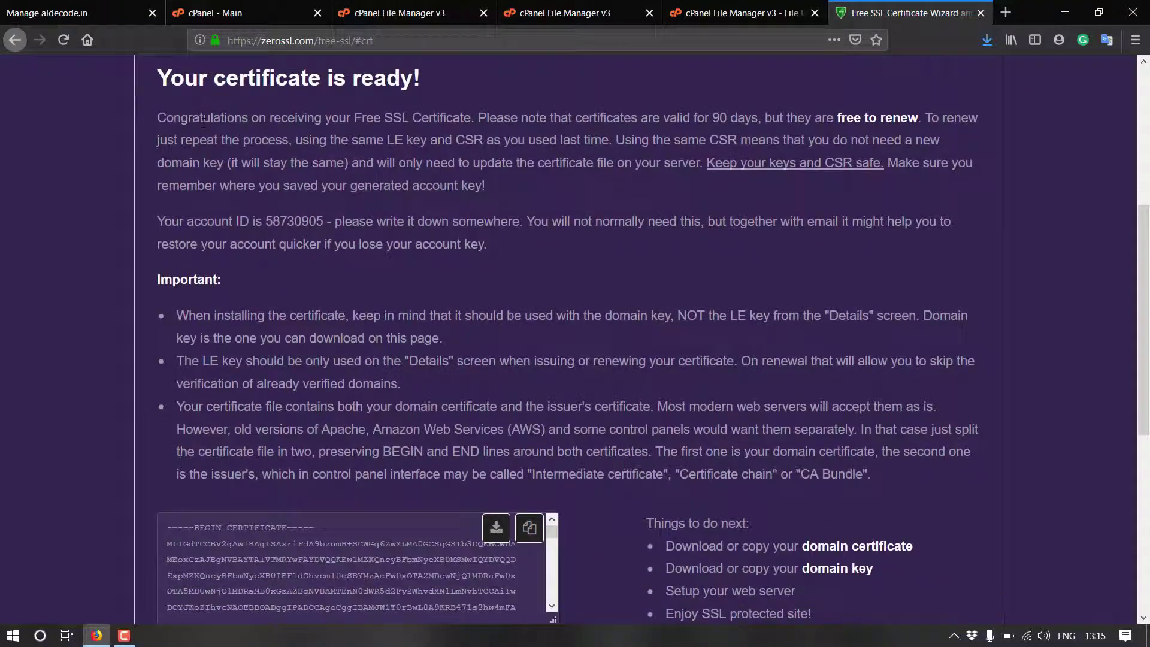
{"action": "left_click_drag", "start_coordinate": [479, 118], "coordinate": [761, 118]}
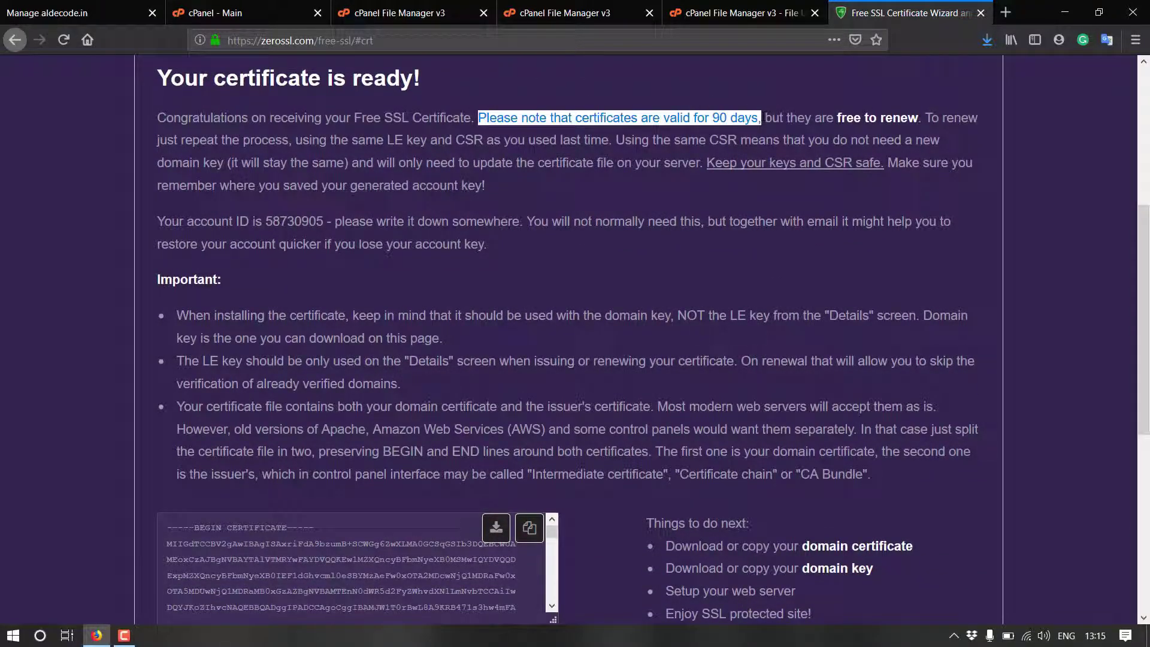
Examine the certificate page's notes on free renewal, reusing the LE key and CSR, the account ID, and the domain key.
{"action": "left_click", "coordinate": [761, 118]}
{"action": "left_click_drag", "start_coordinate": [854, 118], "coordinate": [929, 118]}
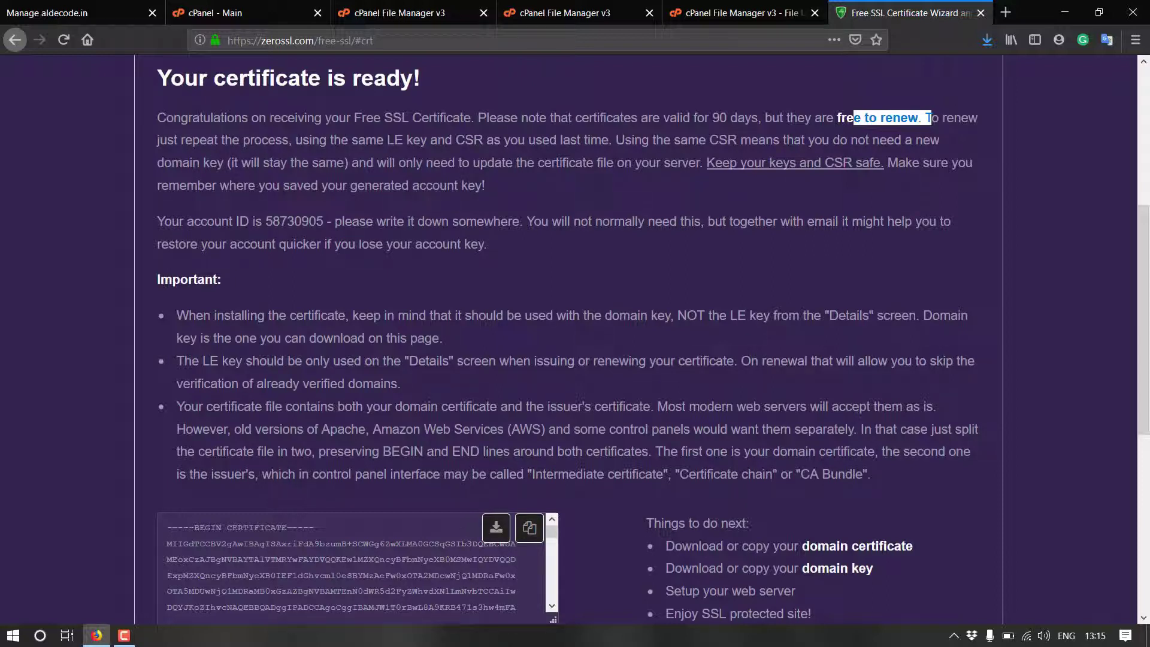
{"action": "left_click_drag", "start_coordinate": [388, 141], "coordinate": [483, 140]}
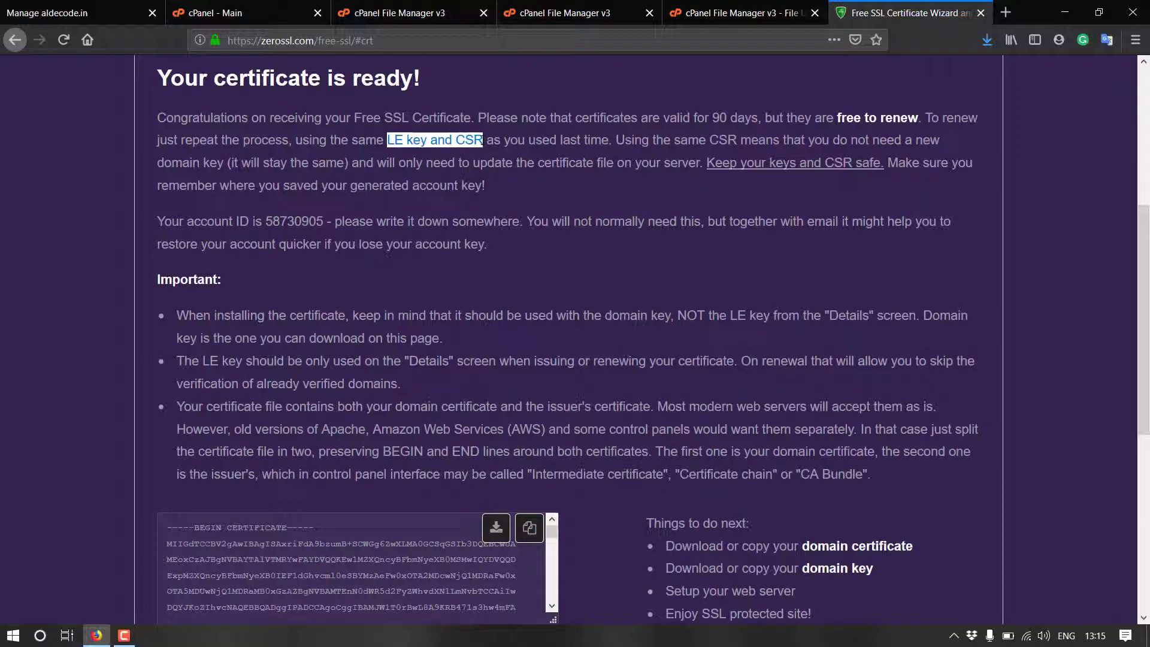
{"action": "left_click", "coordinate": [419, 156]}
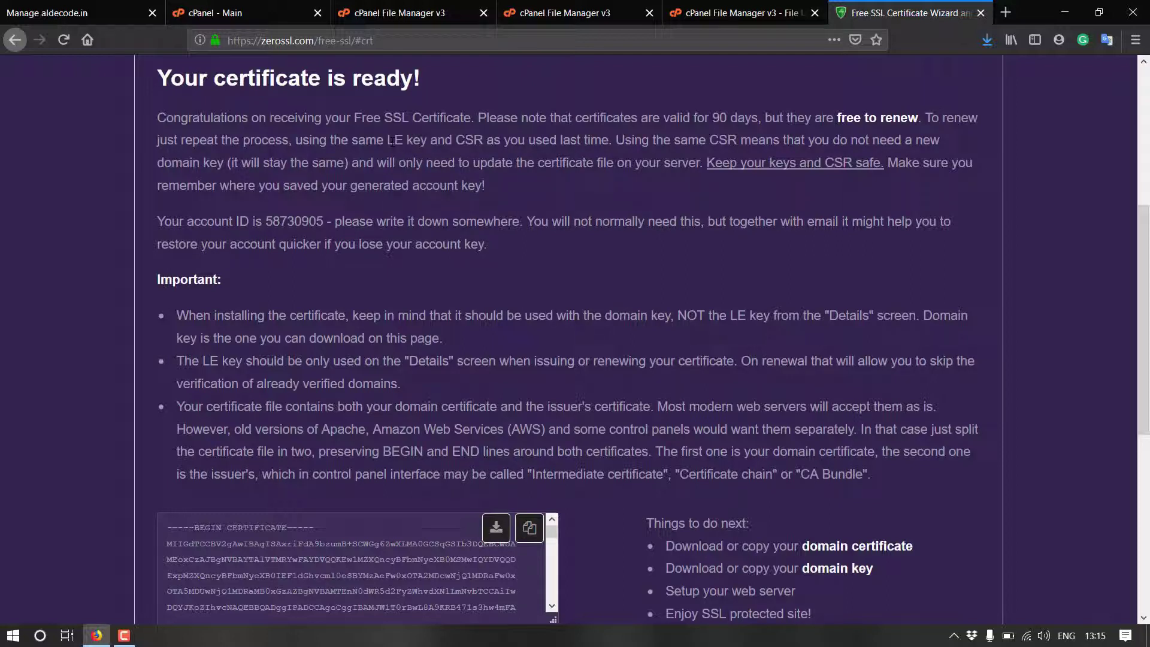
{"action": "left_click_drag", "start_coordinate": [388, 141], "coordinate": [499, 139]}
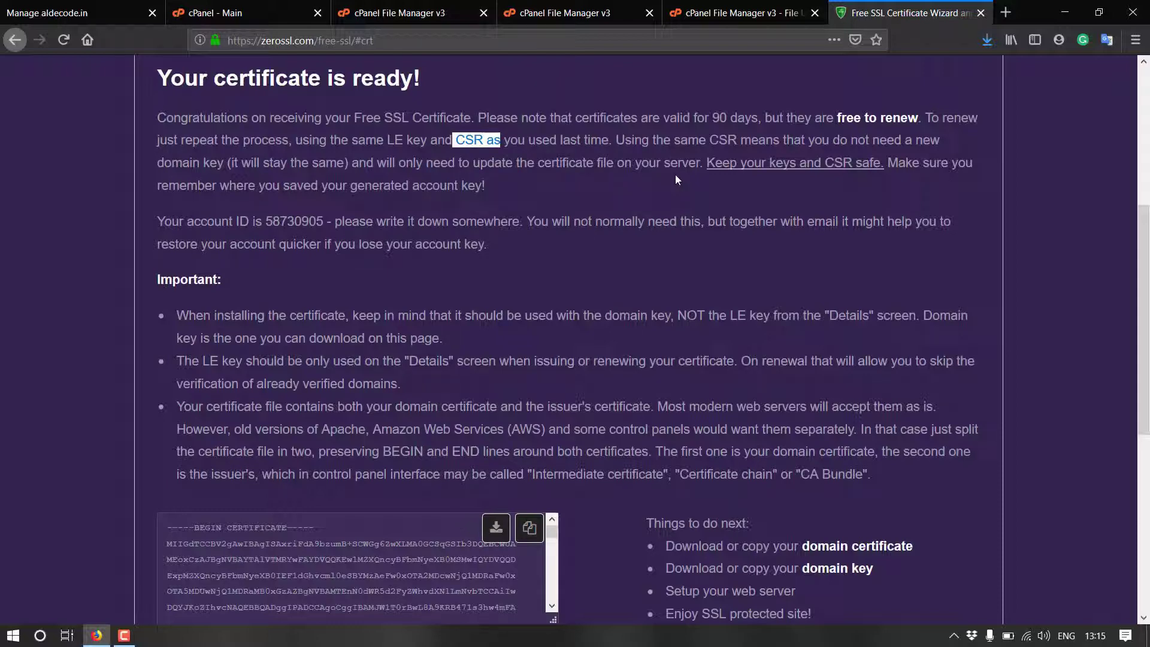
{"action": "scroll", "coordinate": [675, 174], "scroll_direction": "down", "scroll_amount": 3}
{"action": "scroll", "coordinate": [675, 175], "scroll_direction": "up", "scroll_amount": 2}
{"action": "left_click_drag", "start_coordinate": [259, 142], "coordinate": [328, 142]}
{"action": "left_click", "coordinate": [388, 142]}
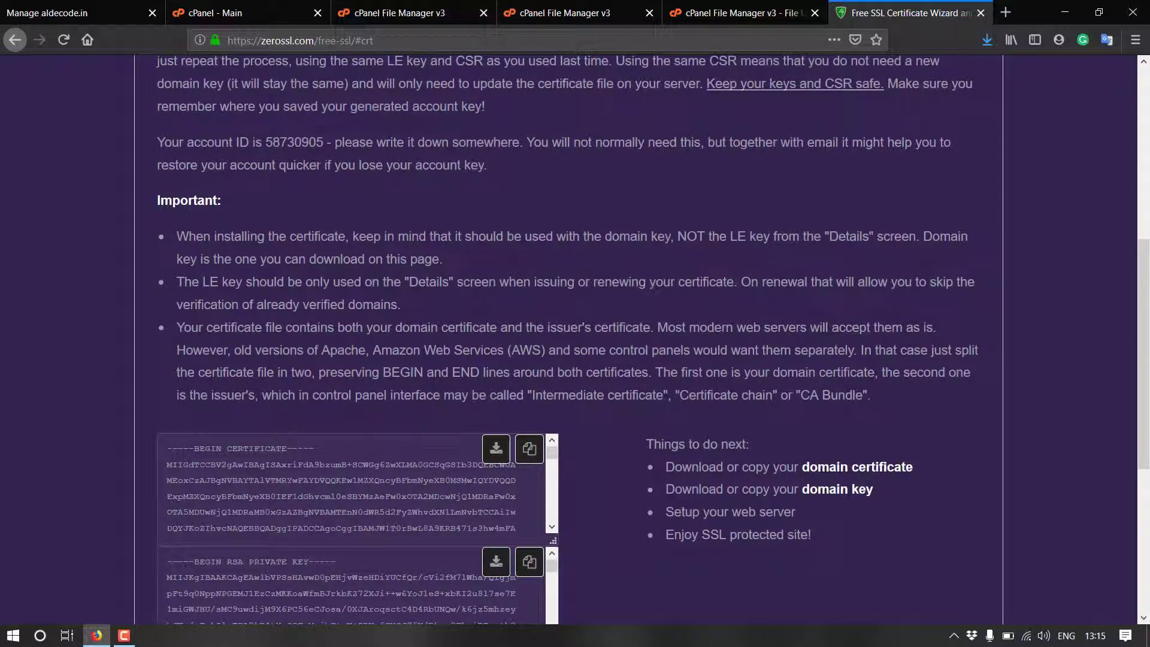
{"action": "left_click_drag", "start_coordinate": [222, 142], "coordinate": [328, 142]}
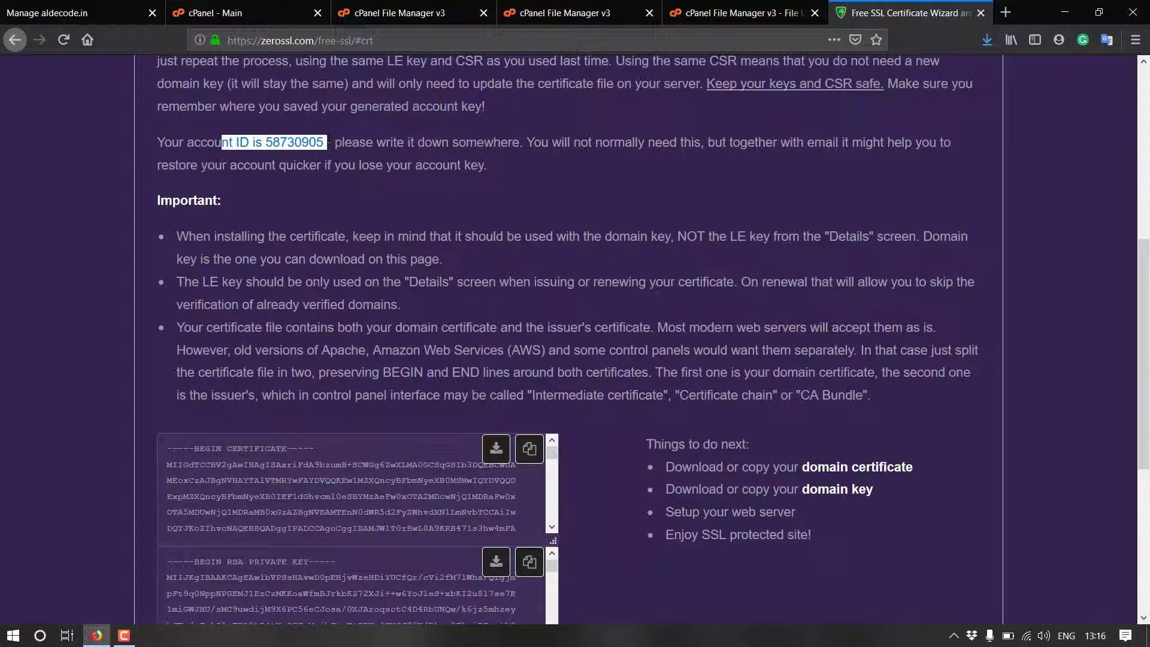
{"action": "scroll", "coordinate": [710, 304], "scroll_direction": "down", "scroll_amount": 3}
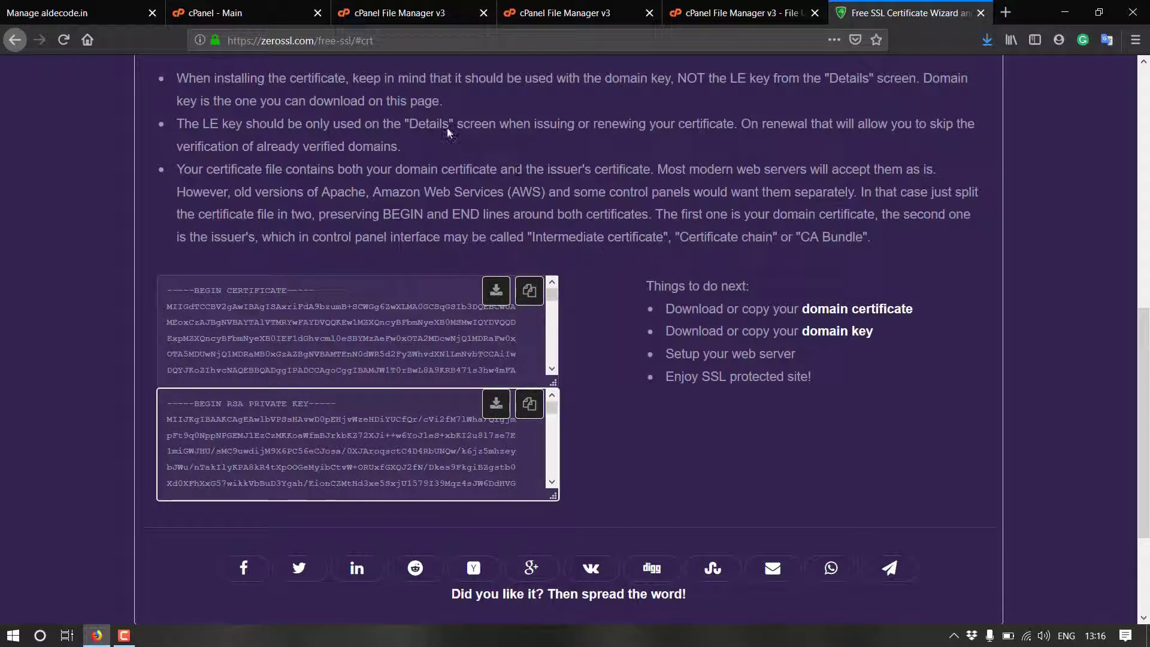
Switch to cPanel and open the SSL site management page in the SSL/TLS manager.
{"action": "left_click", "coordinate": [222, 12]}
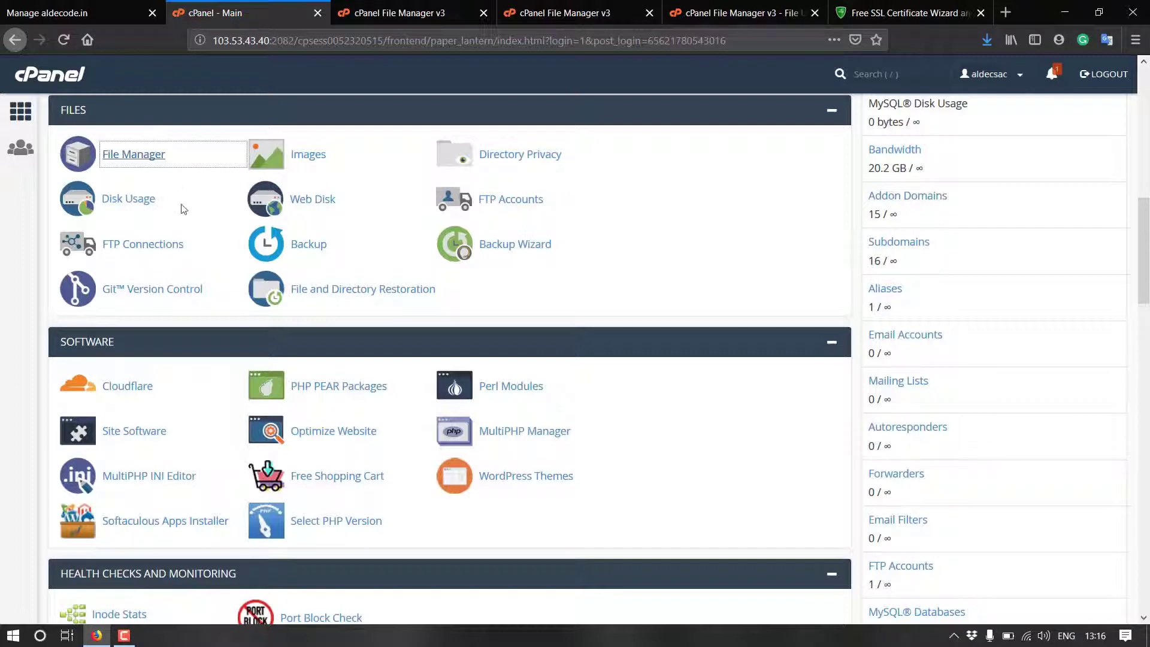
{"action": "scroll", "coordinate": [625, 349], "scroll_direction": "down", "scroll_amount": 5}
{"action": "scroll", "coordinate": [627, 354], "scroll_direction": "down", "scroll_amount": 7}
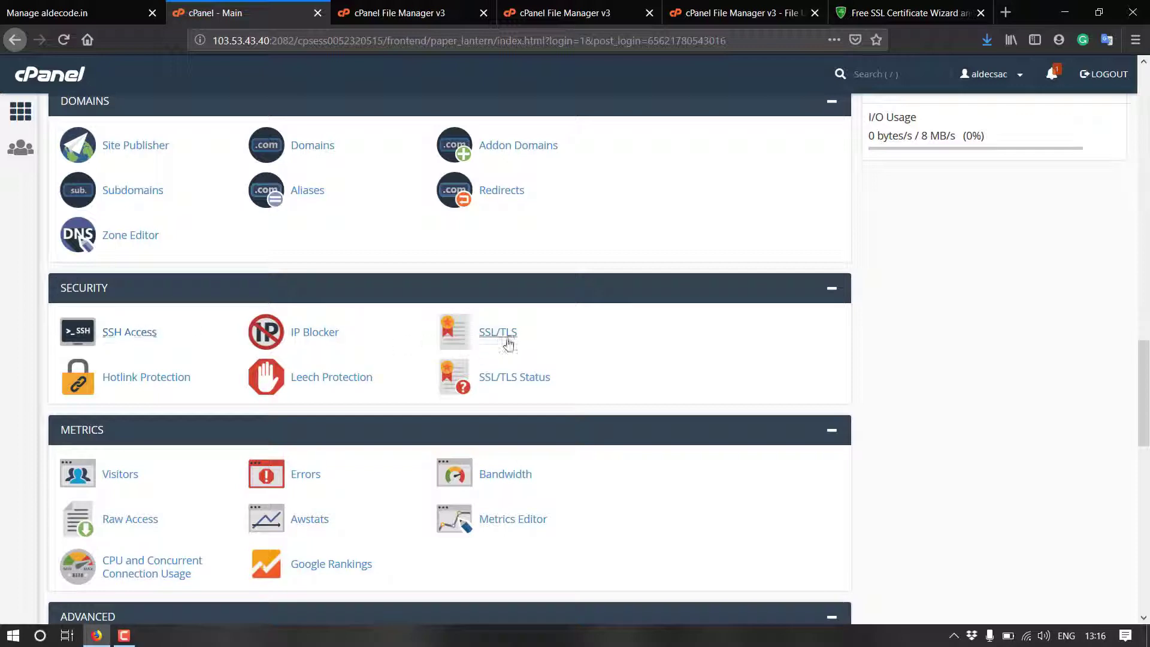
{"action": "left_click", "coordinate": [499, 339]}
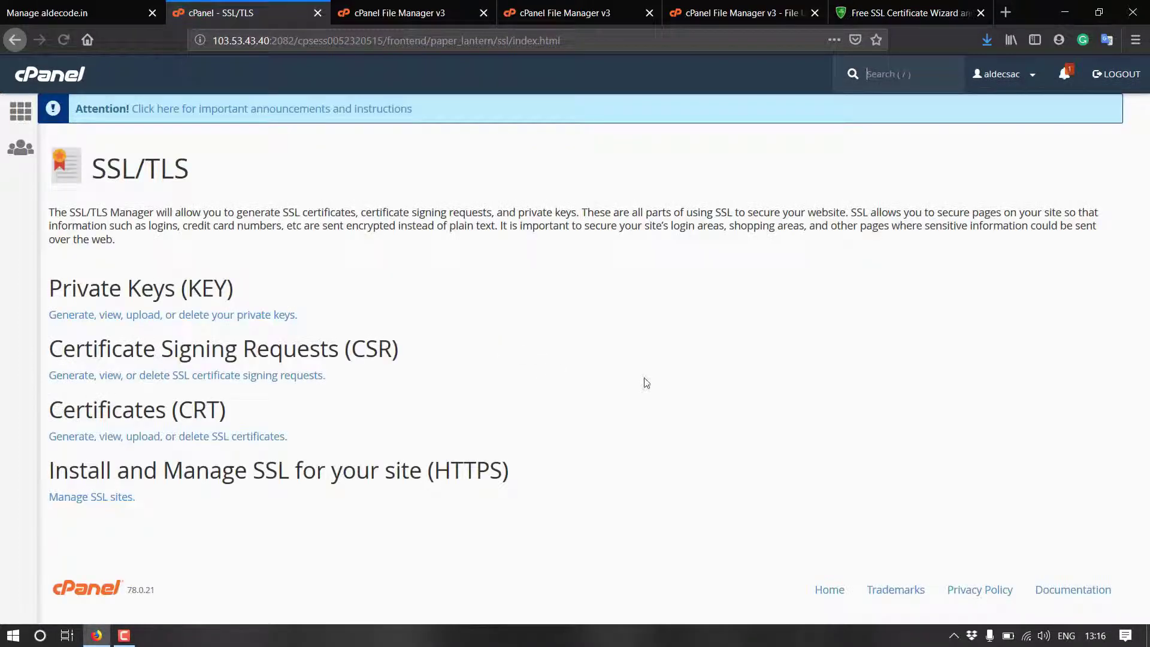
{"action": "left_click", "coordinate": [97, 506]}
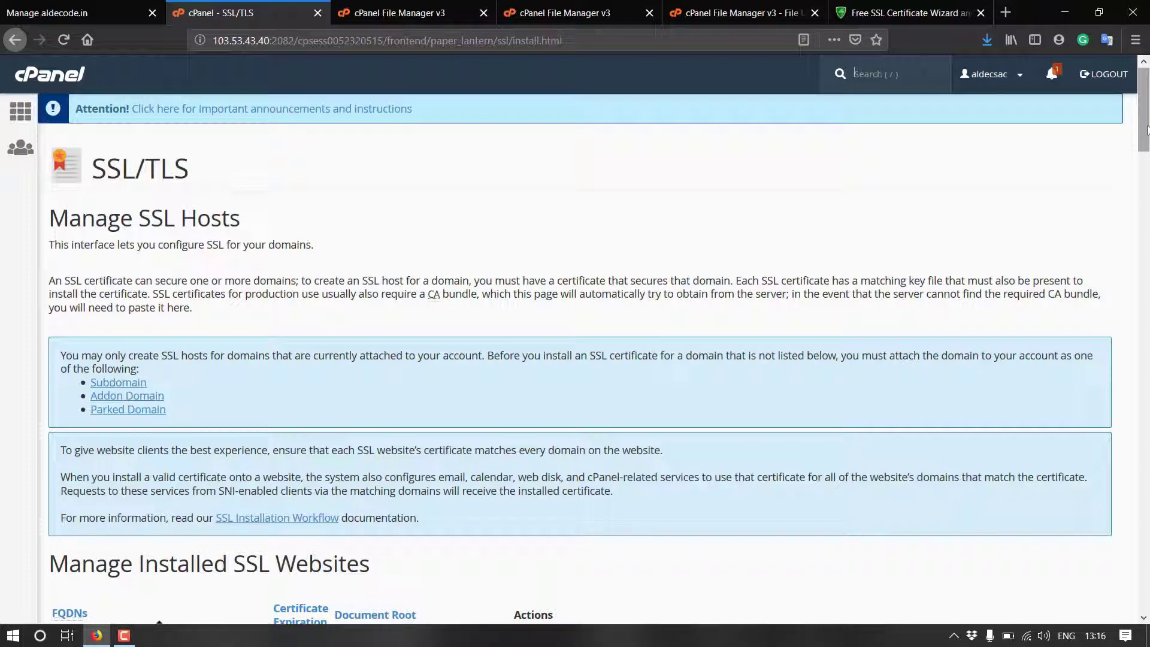
Choose studywarehouse.com as the domain in the SSL installation form.
{"action": "left_click_drag", "start_coordinate": [1149, 163], "coordinate": [1149, 568]}
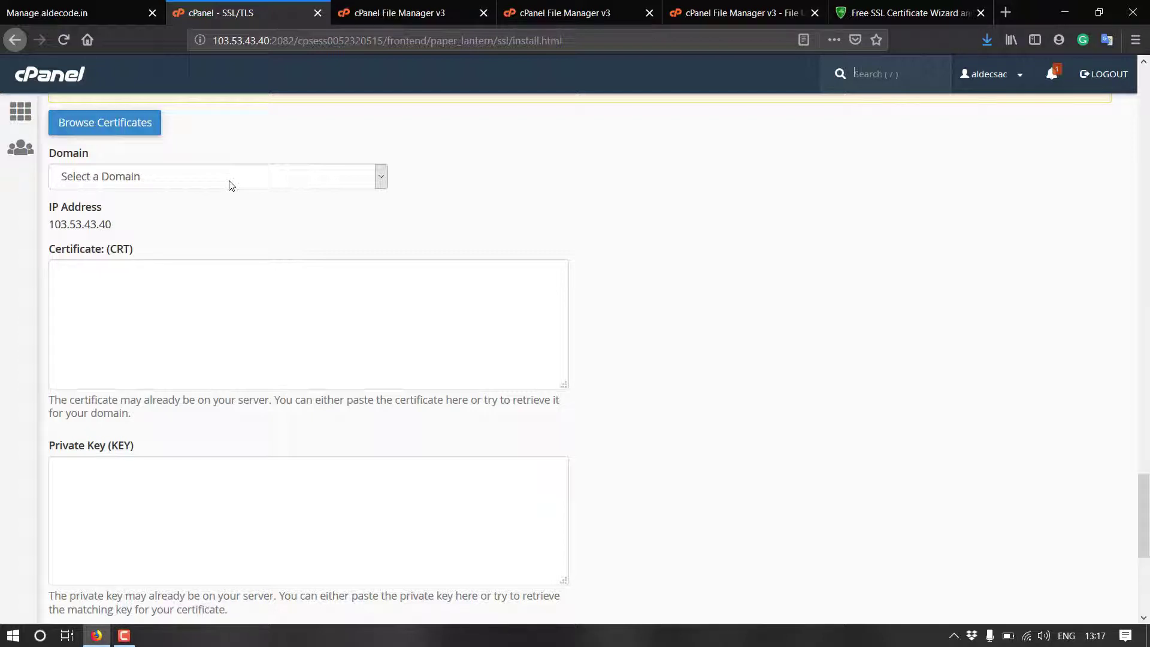
{"action": "left_click", "coordinate": [228, 183]}
{"action": "left_click", "coordinate": [160, 202]}
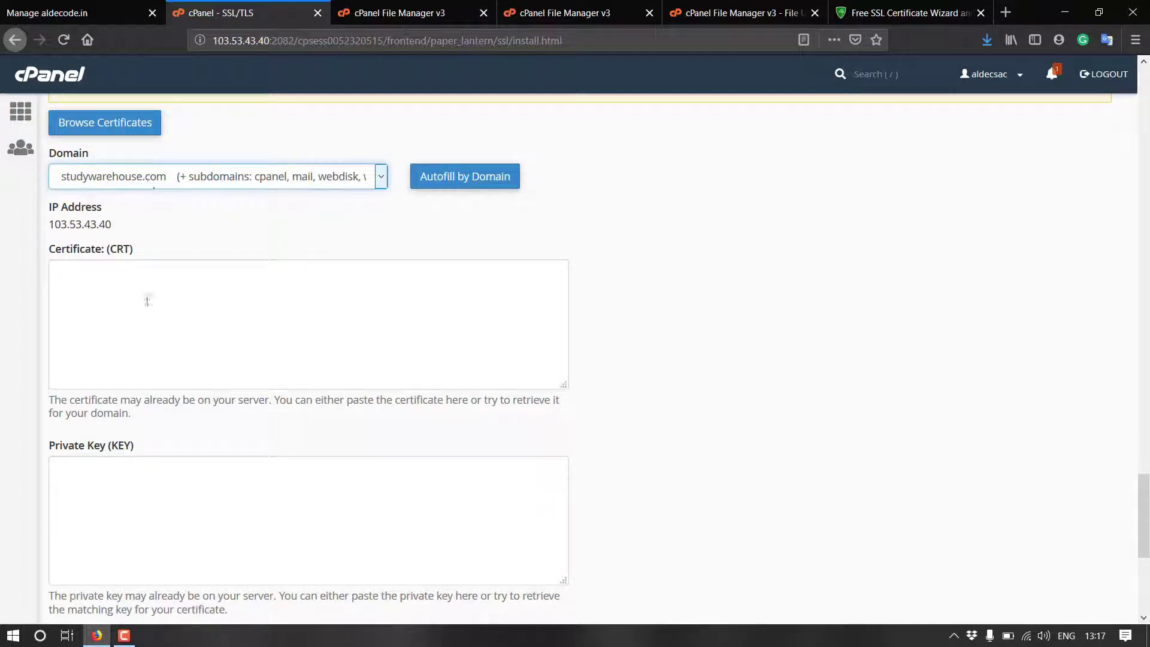
Copy the domain certificate from the ZeroSSL page and paste it into cPanel's Certificate (CRT) field.
{"action": "left_click", "coordinate": [881, 10]}
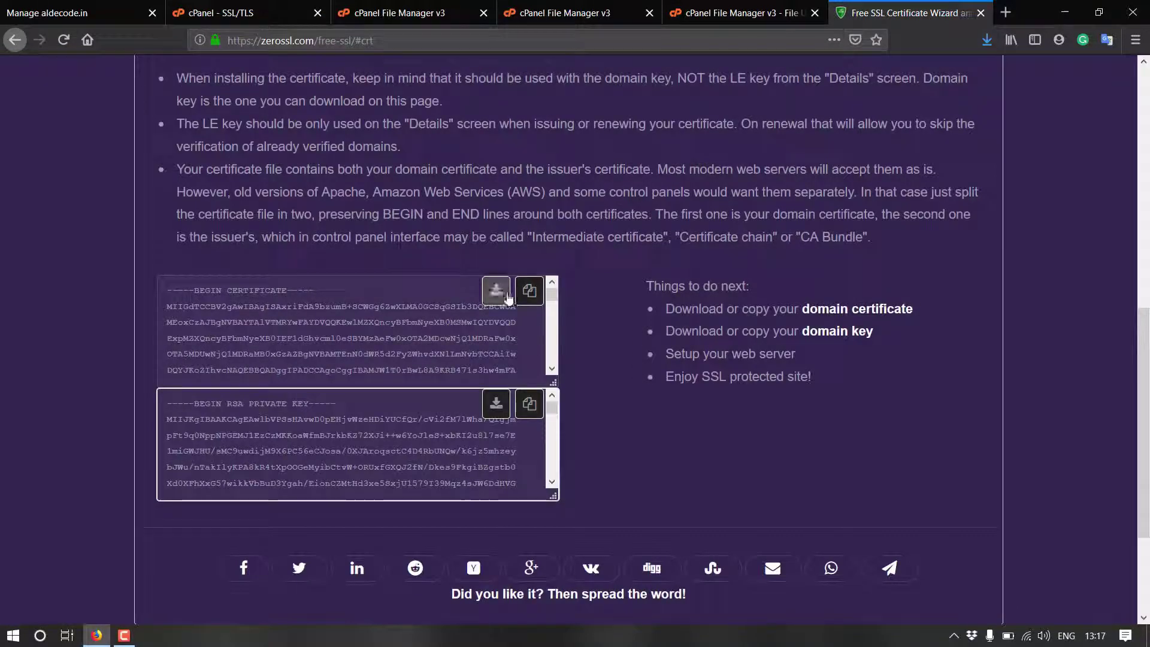
{"action": "left_click", "coordinate": [530, 292]}
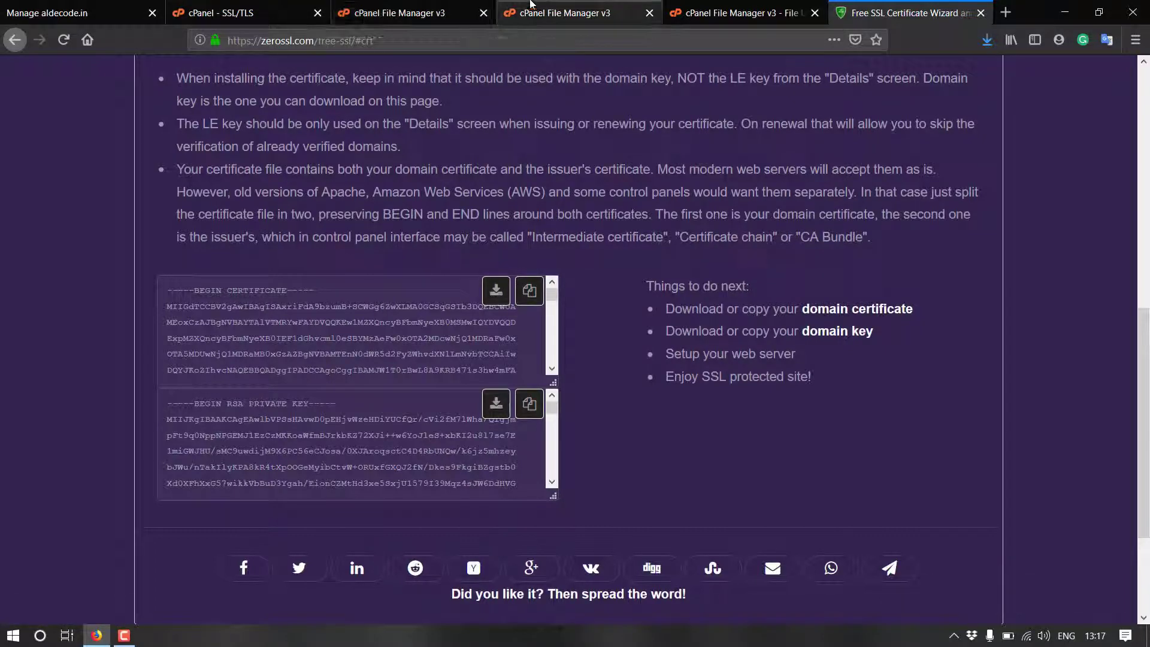
{"action": "left_click", "coordinate": [425, 7]}
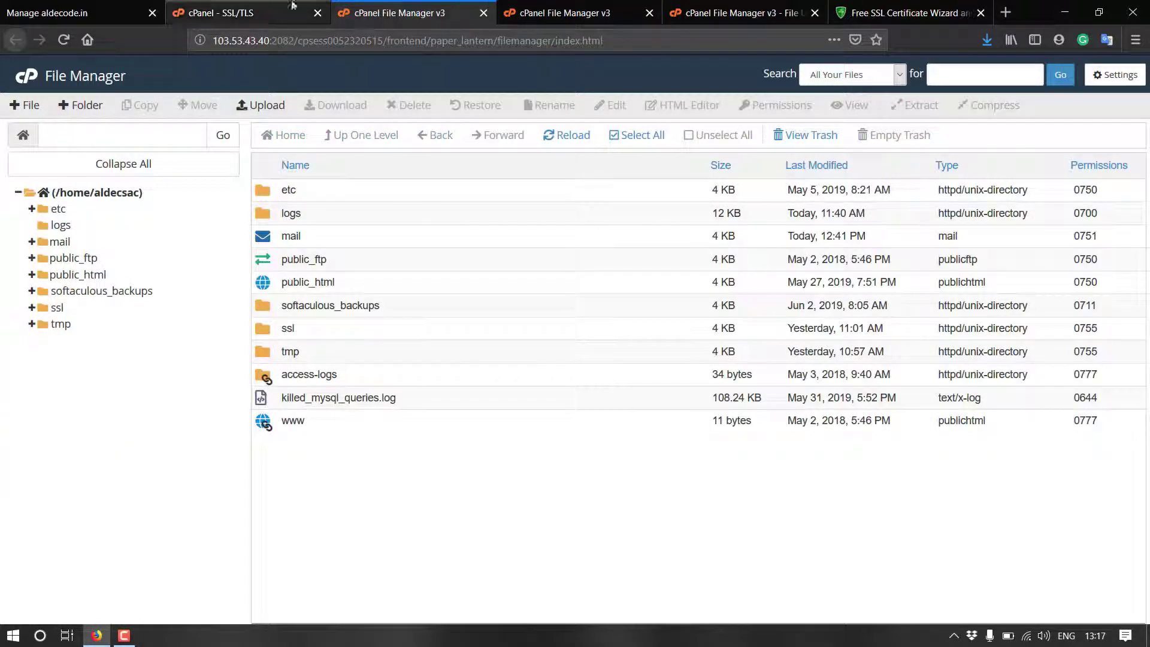
{"action": "left_click", "coordinate": [221, 13]}
{"action": "left_click", "coordinate": [214, 337]}
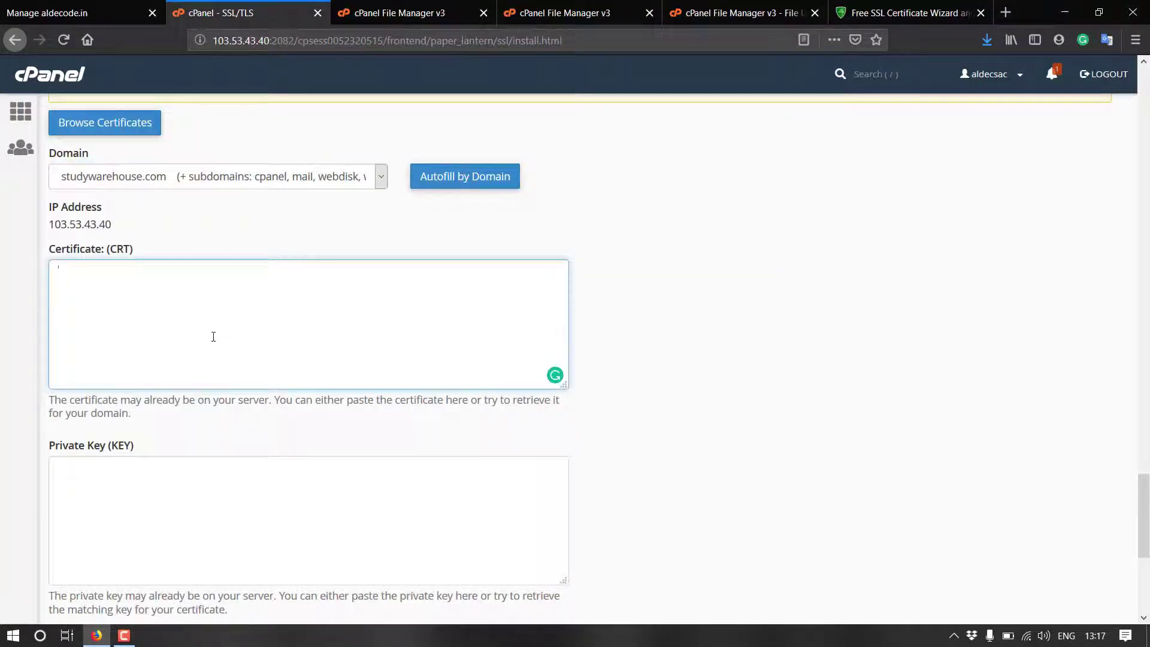
{"action": "key", "text": "ctrl+v"}
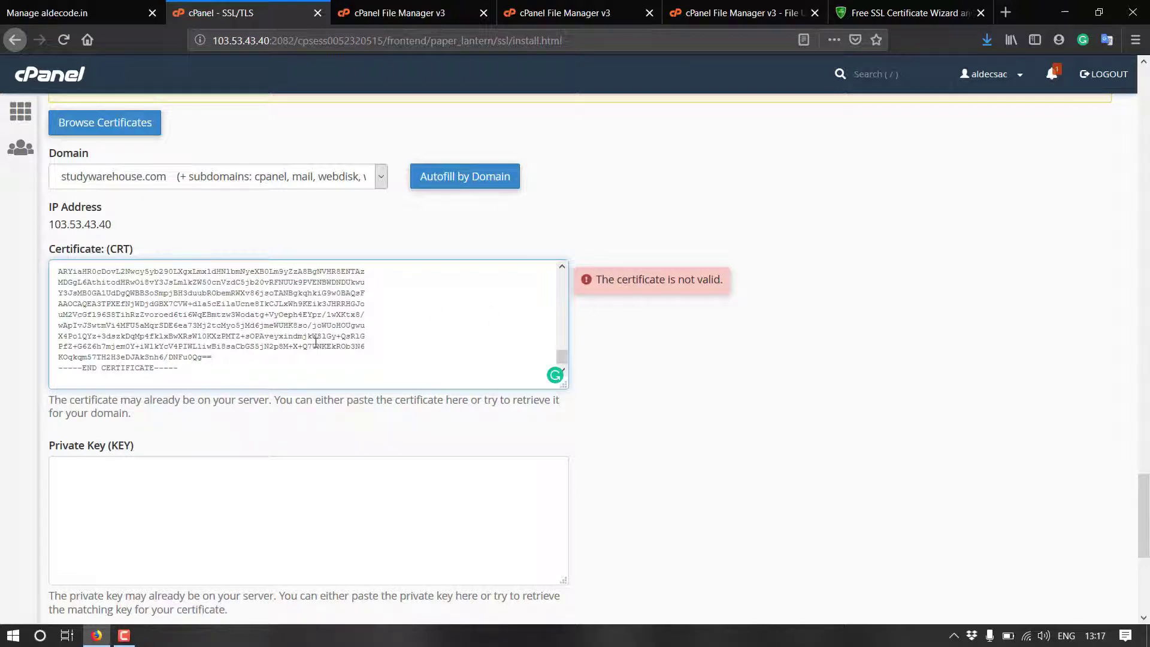
Locate the second BEGIN CERTIFICATE block in the pasted CRT text and delete it through its END CERTIFICATE line.
{"action": "scroll", "coordinate": [318, 340], "scroll_direction": "up", "scroll_amount": 5}
{"action": "scroll", "coordinate": [317, 340], "scroll_direction": "up", "scroll_amount": 5}
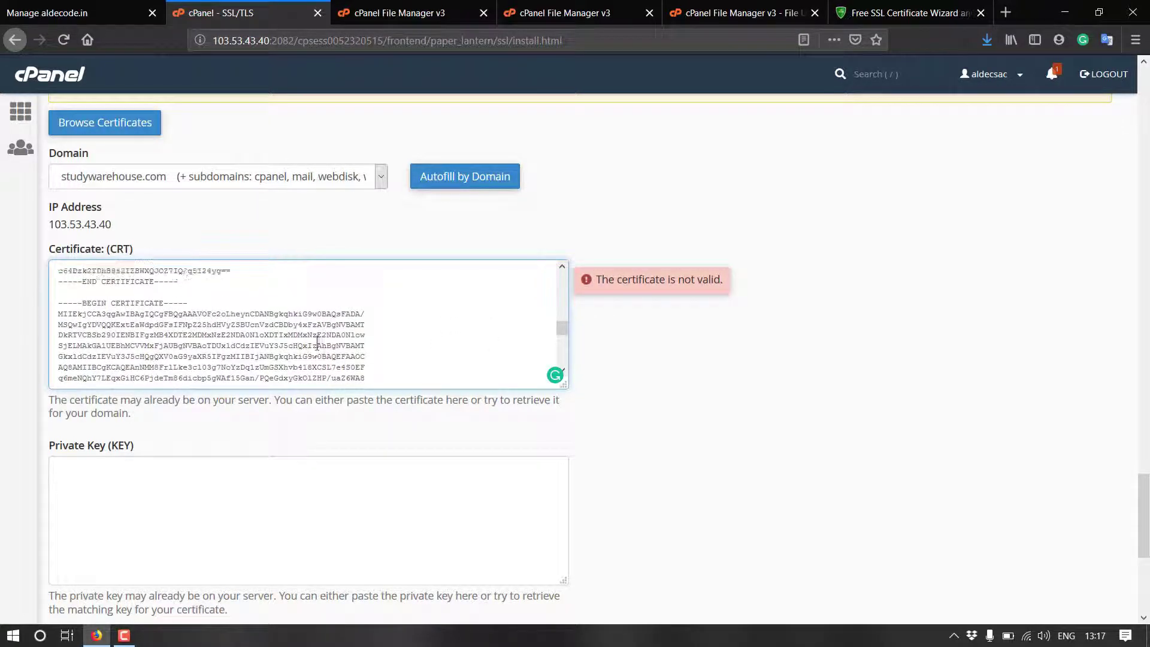
{"action": "scroll", "coordinate": [317, 339], "scroll_direction": "up", "scroll_amount": 5}
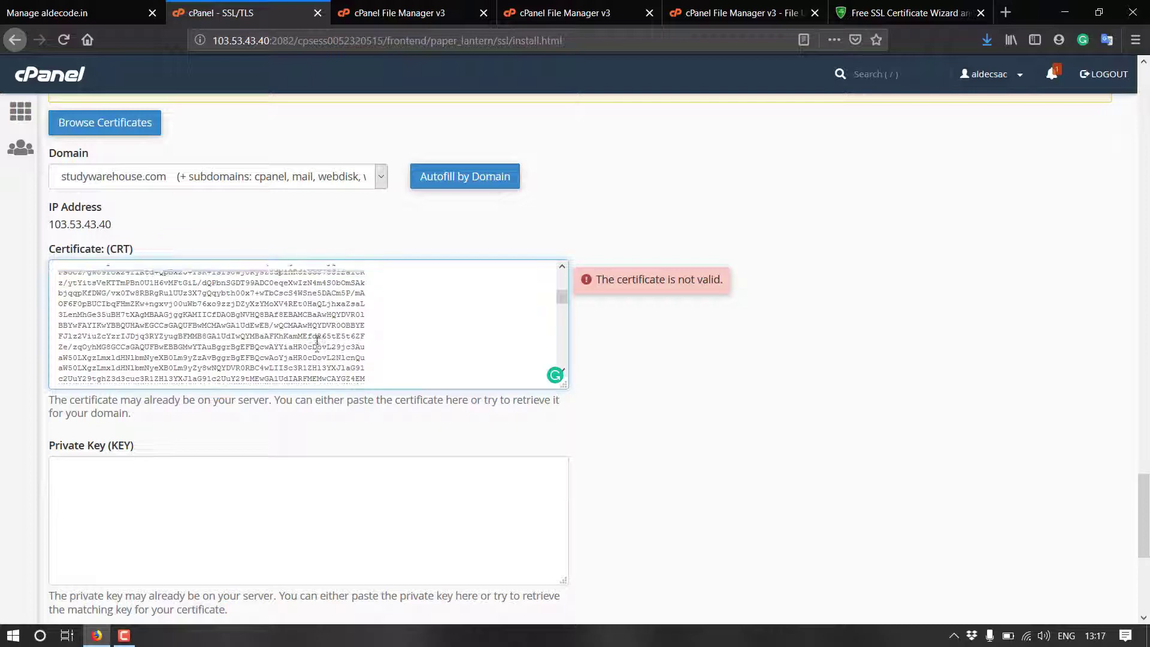
{"action": "scroll", "coordinate": [317, 339], "scroll_direction": "down", "scroll_amount": 5}
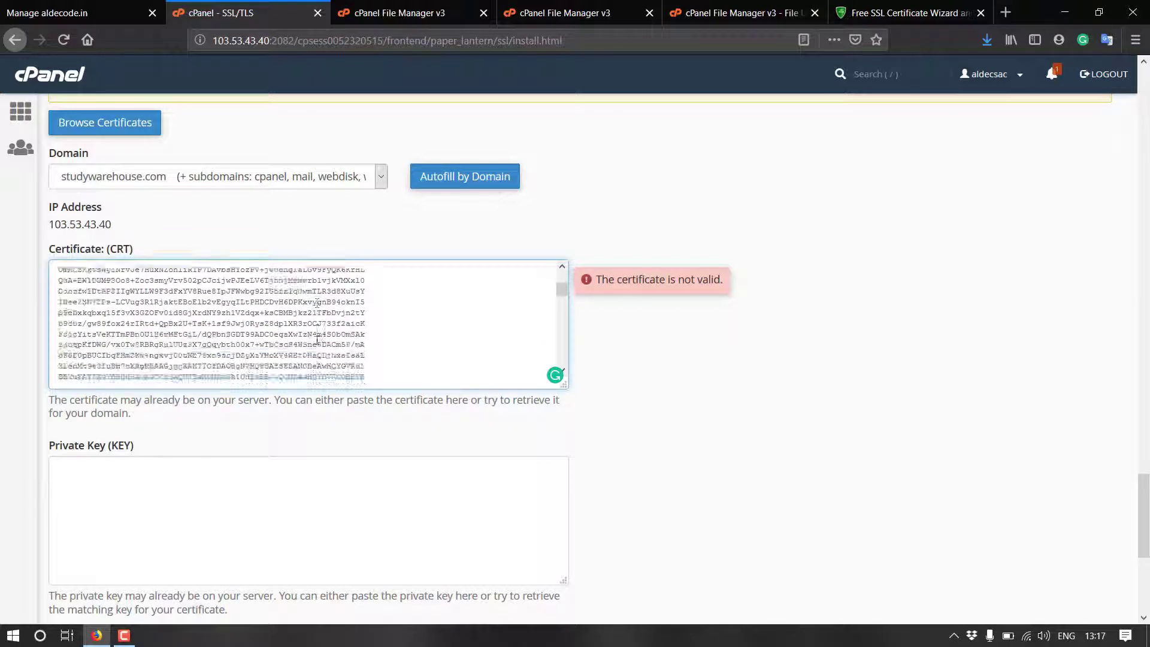
{"action": "scroll", "coordinate": [318, 345], "scroll_direction": "up", "scroll_amount": 5}
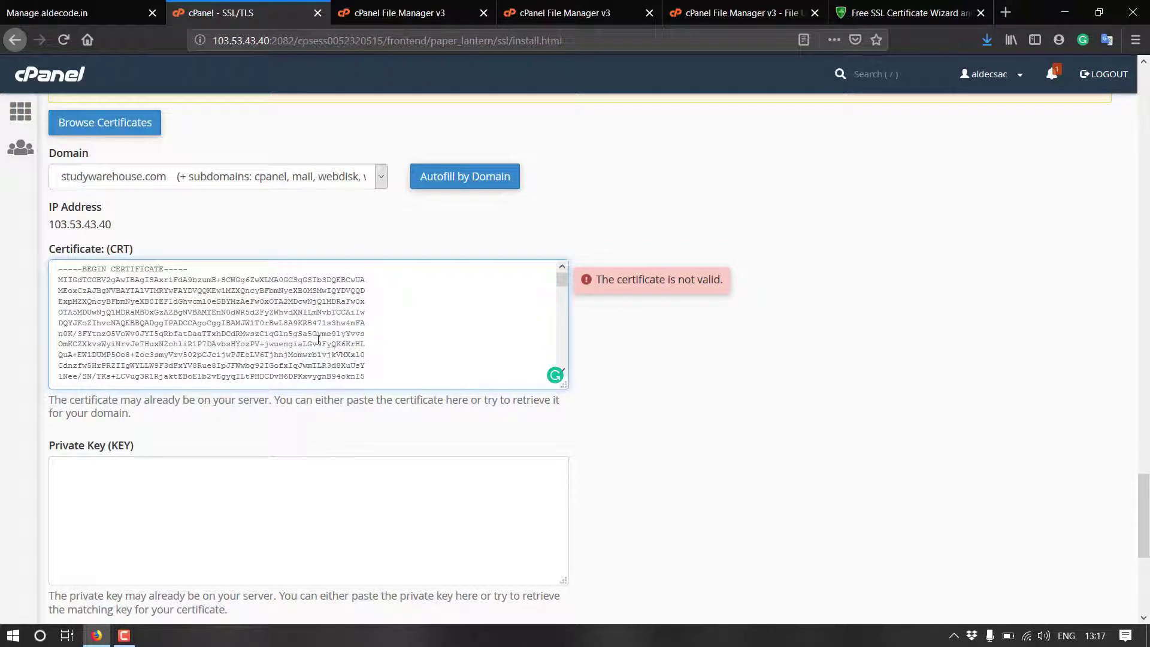
{"action": "left_click_drag", "start_coordinate": [72, 269], "coordinate": [182, 270]}
{"action": "scroll", "coordinate": [208, 294], "scroll_direction": "down", "scroll_amount": 2}
{"action": "scroll", "coordinate": [208, 294], "scroll_direction": "down", "scroll_amount": 10}
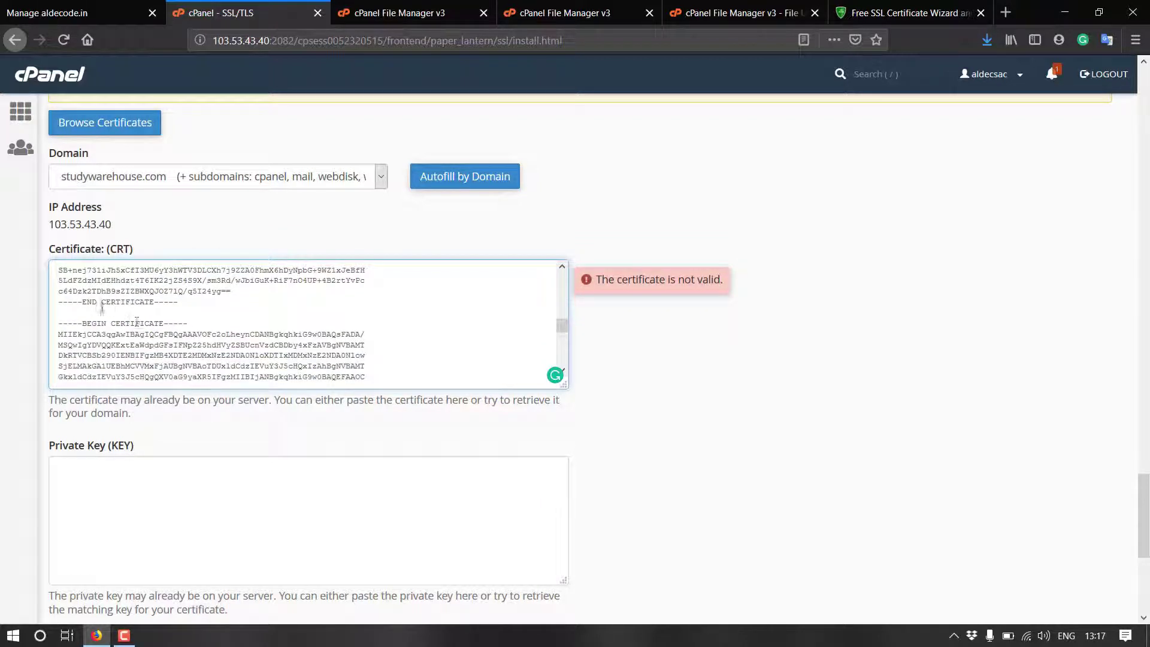
{"action": "left_click_drag", "start_coordinate": [82, 302], "coordinate": [158, 302]}
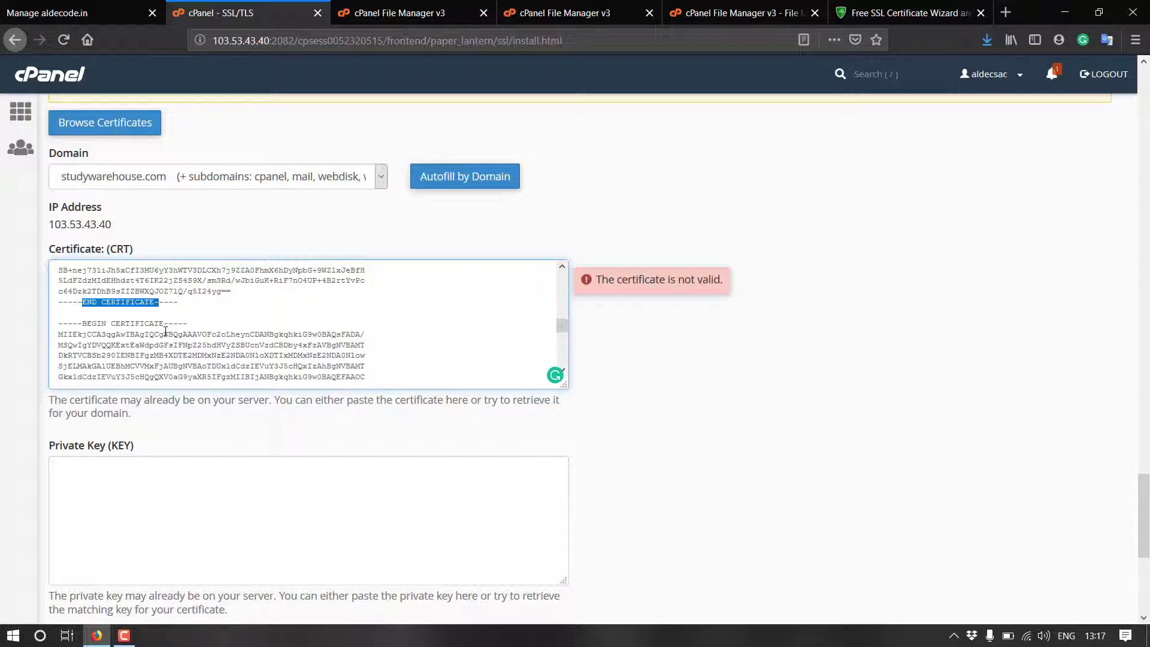
{"action": "left_click", "coordinate": [170, 326]}
{"action": "left_click_drag", "start_coordinate": [59, 323], "coordinate": [401, 419]}
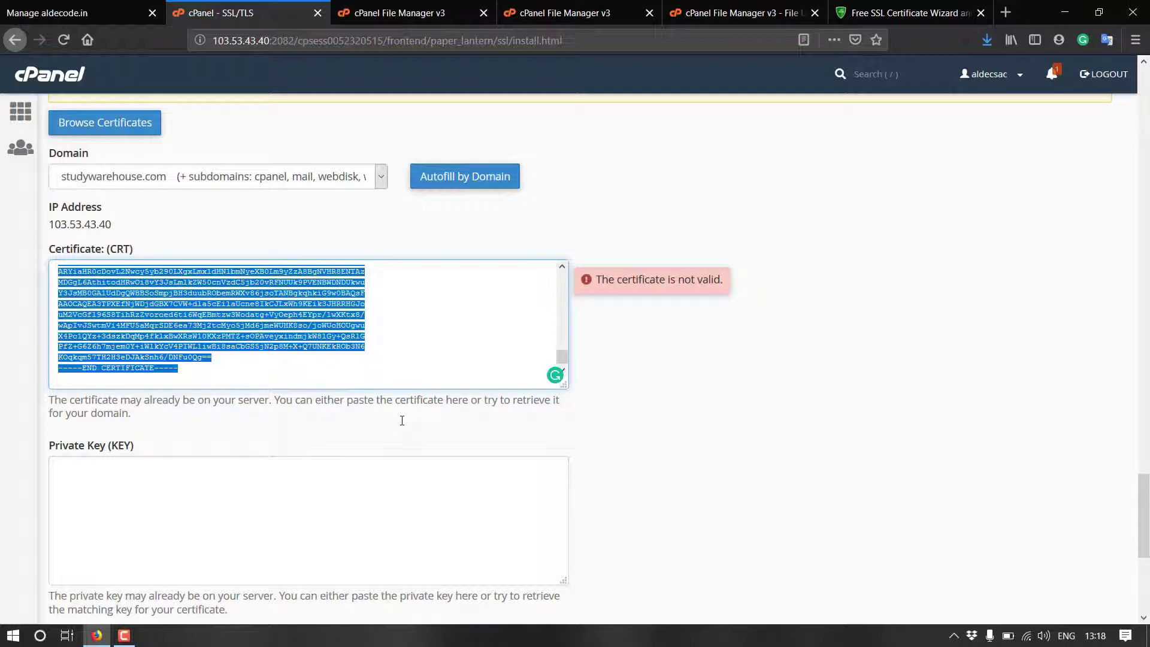
{"action": "key", "text": "BackSpace"}
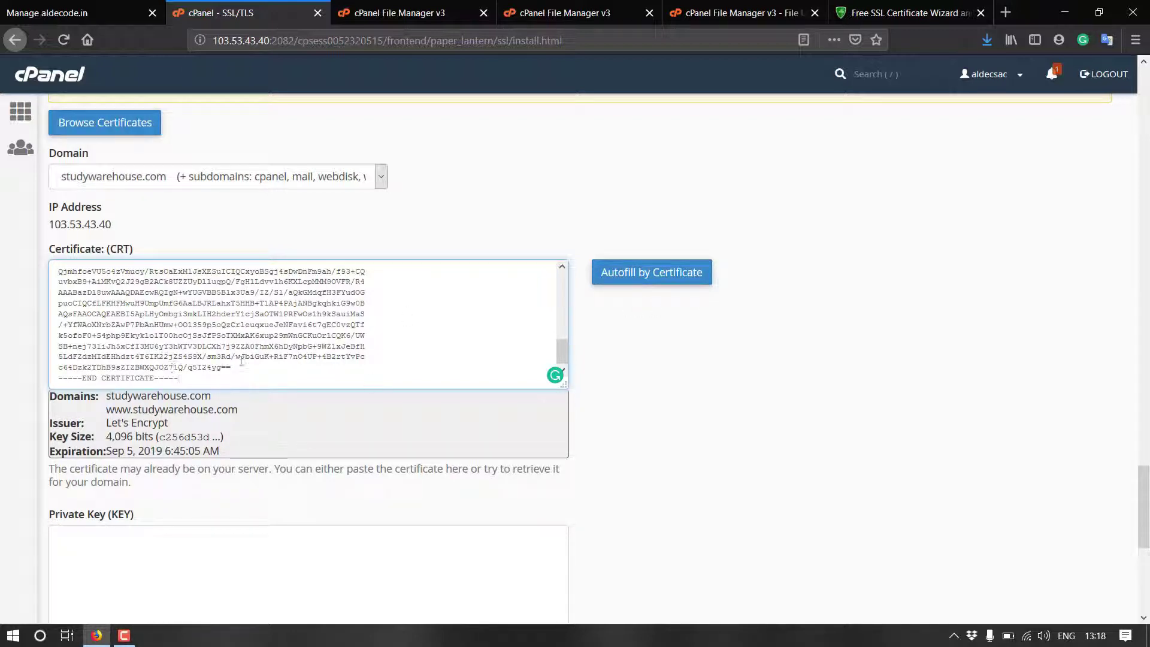
Copy the RSA private key from the ZeroSSL page and paste it into cPanel's Private Key (KEY) field.
{"action": "scroll", "coordinate": [232, 497], "scroll_direction": "down", "scroll_amount": 4}
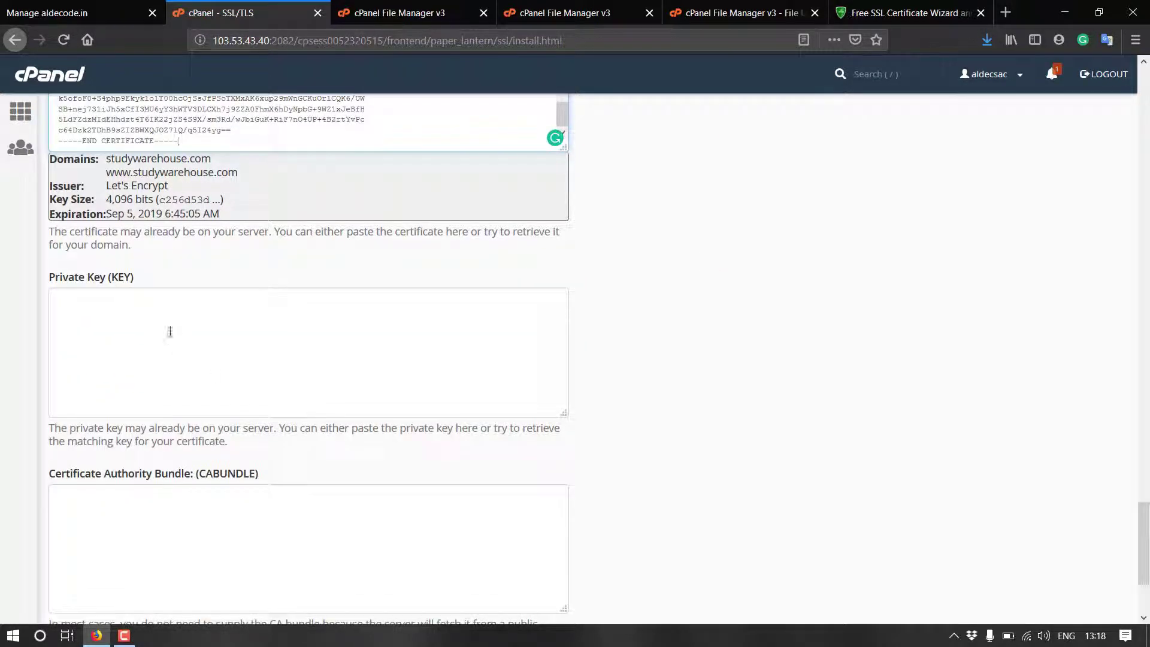
{"action": "left_click", "coordinate": [869, 13]}
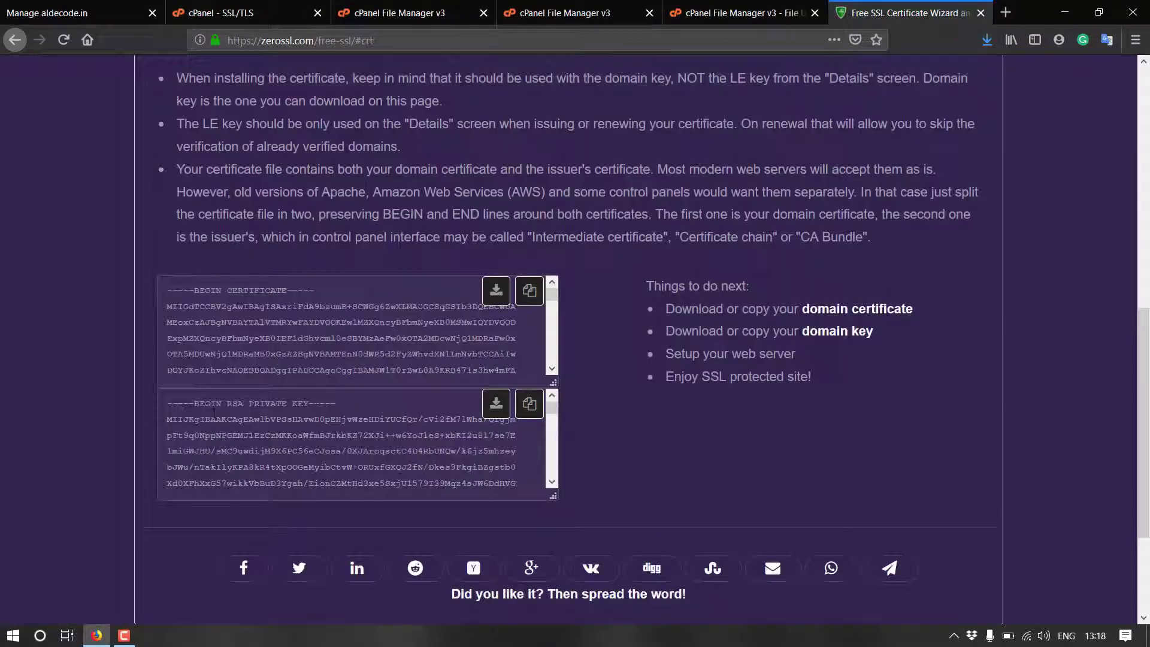
{"action": "left_click", "coordinate": [529, 404]}
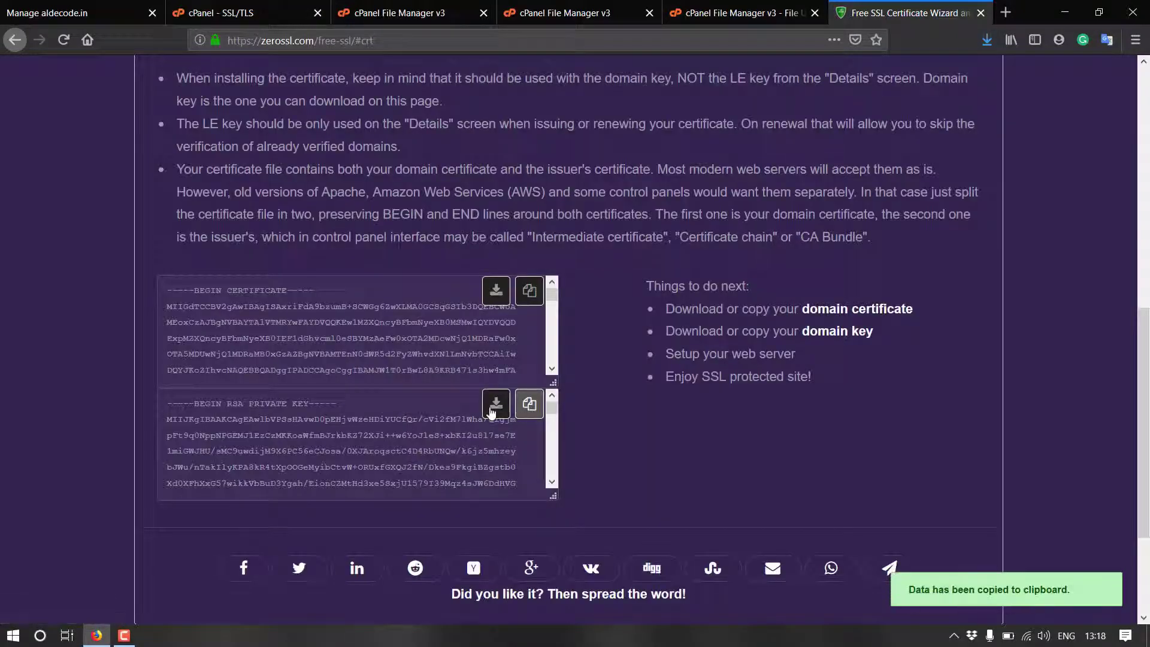
{"action": "left_click", "coordinate": [239, 13]}
{"action": "left_click", "coordinate": [195, 337]}
{"action": "key", "text": "ctrl+v"}
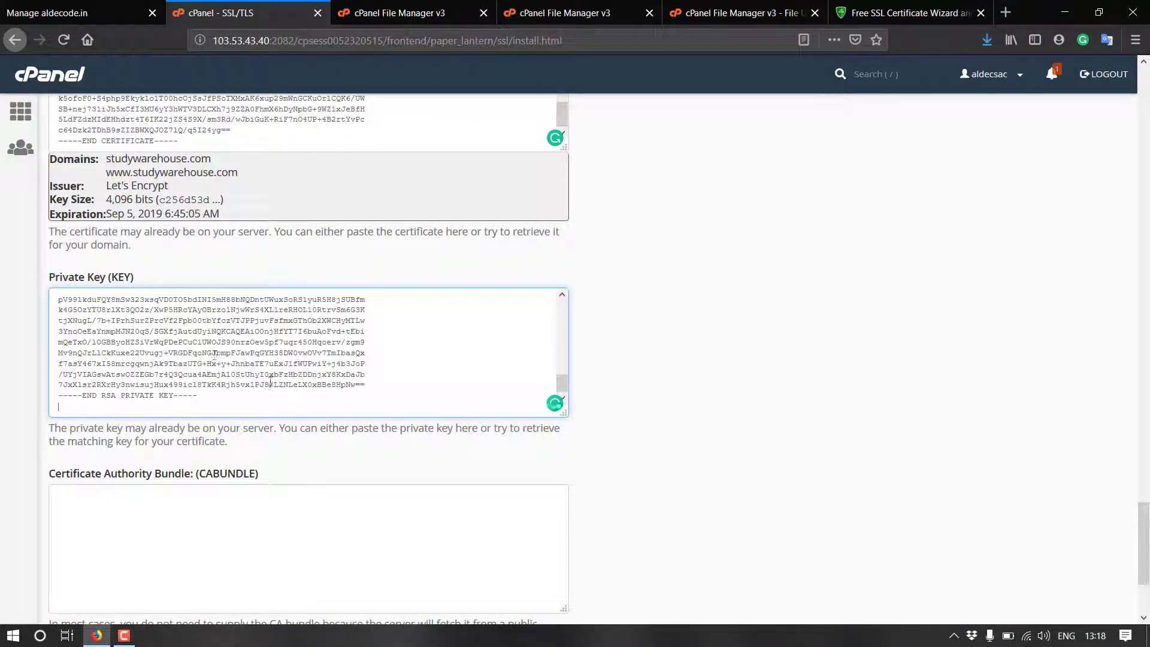
Install the certificate with the CA bundle left empty, and read through the full installation report.
{"action": "scroll", "coordinate": [587, 470], "scroll_direction": "down", "scroll_amount": 3}
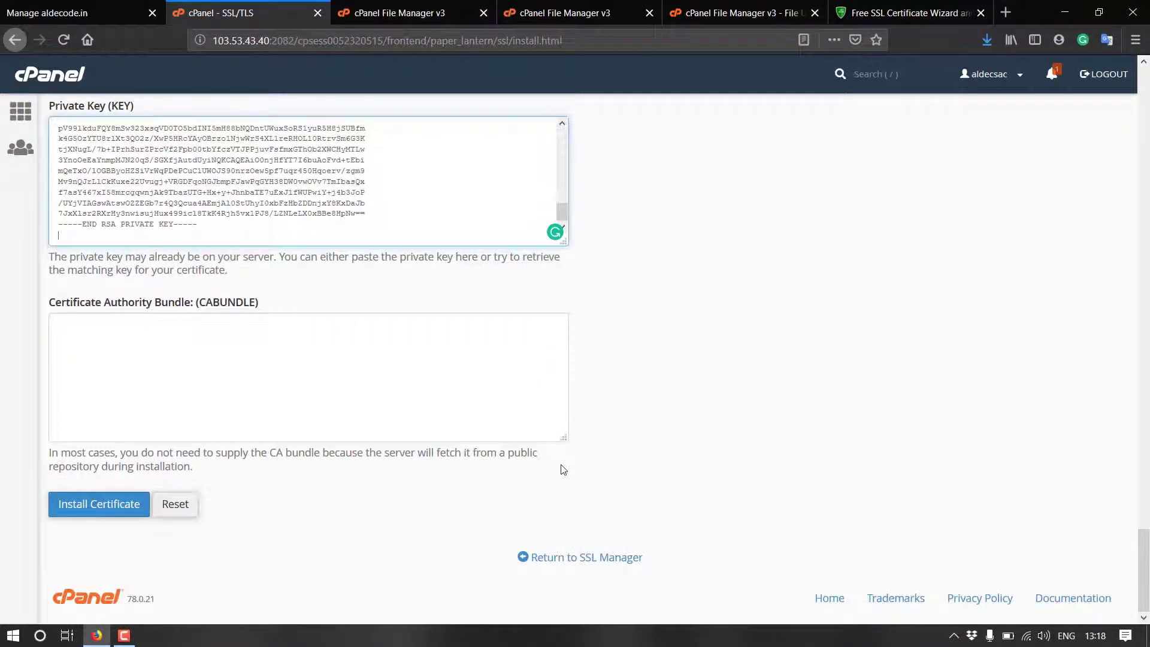
{"action": "left_click", "coordinate": [91, 509]}
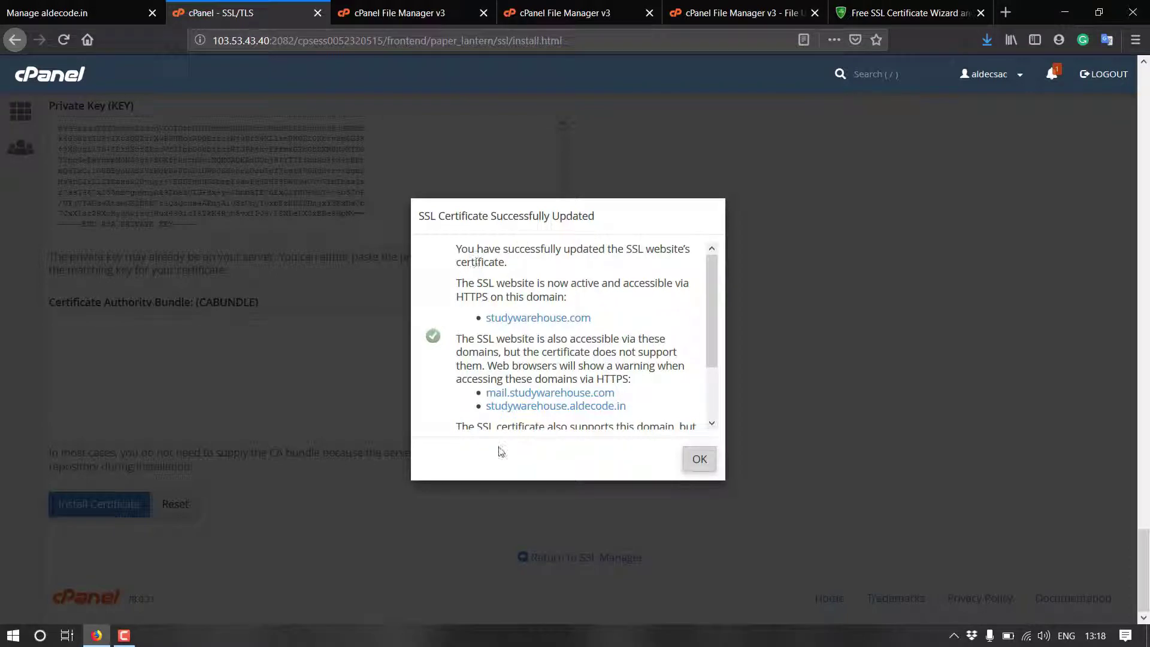
{"action": "left_click_drag", "start_coordinate": [712, 308], "coordinate": [711, 358]}
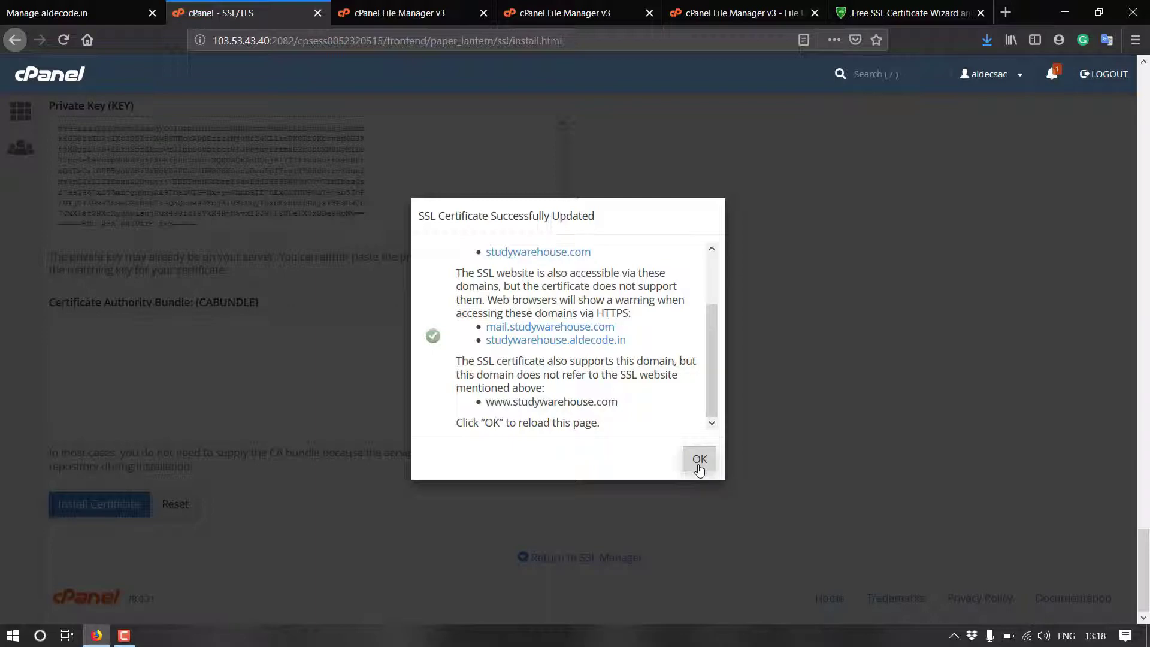
Open studywarehouse.com/demo/ in a new browser tab.
{"action": "left_click", "coordinate": [1007, 13]}
{"action": "type", "text": "stu"}
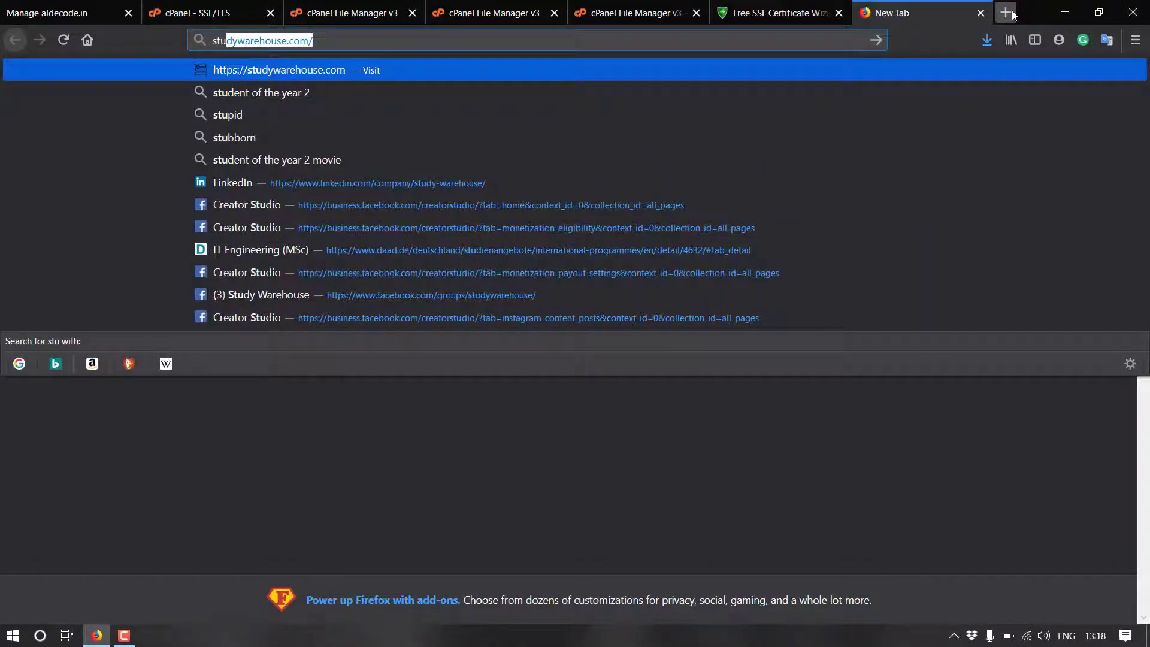
{"action": "key", "text": "Right"}
{"action": "type", "text": "demo"}
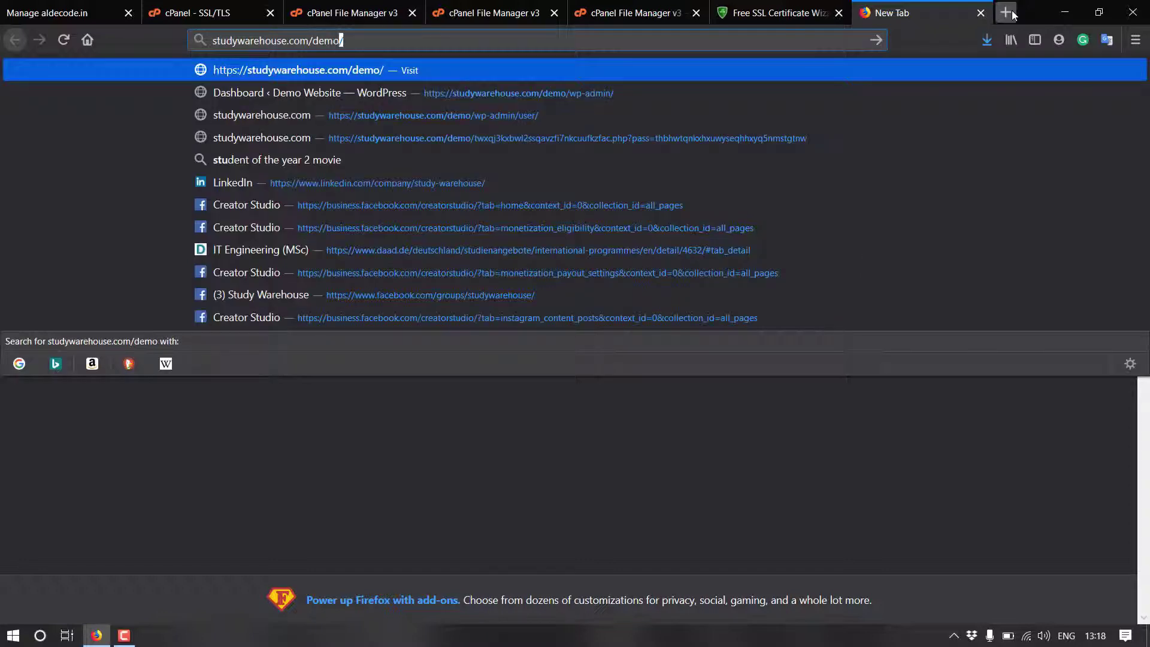
{"action": "key", "text": "Return"}
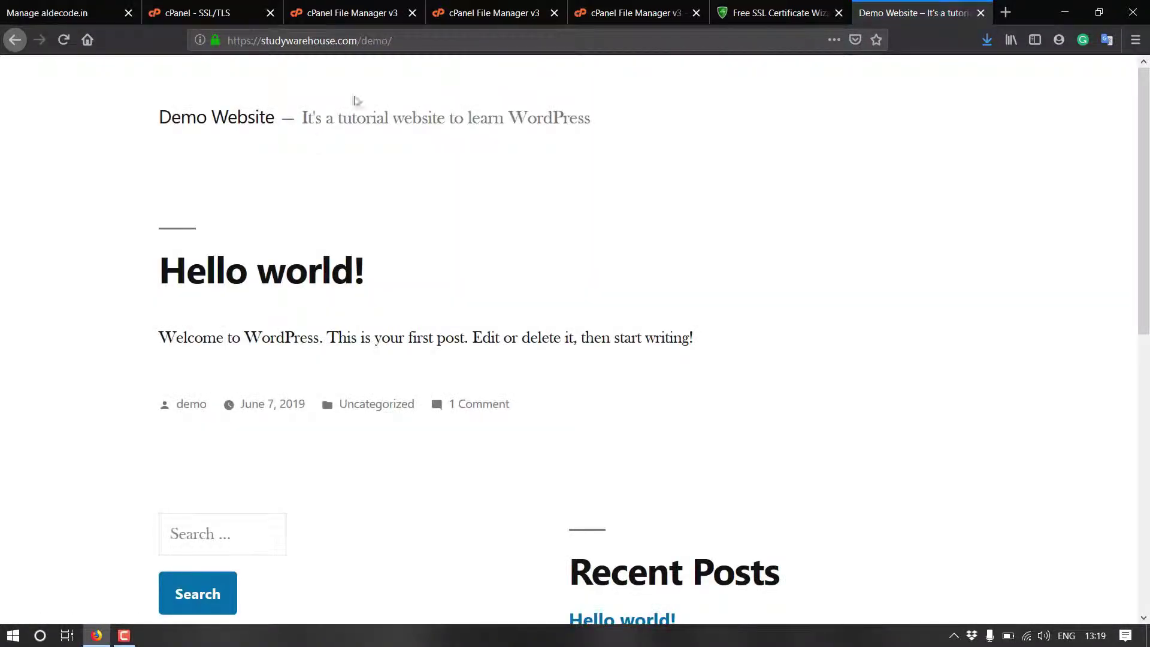
Examine the demo site's connection security details, including which authority verified its certificate.
{"action": "left_click", "coordinate": [208, 40]}
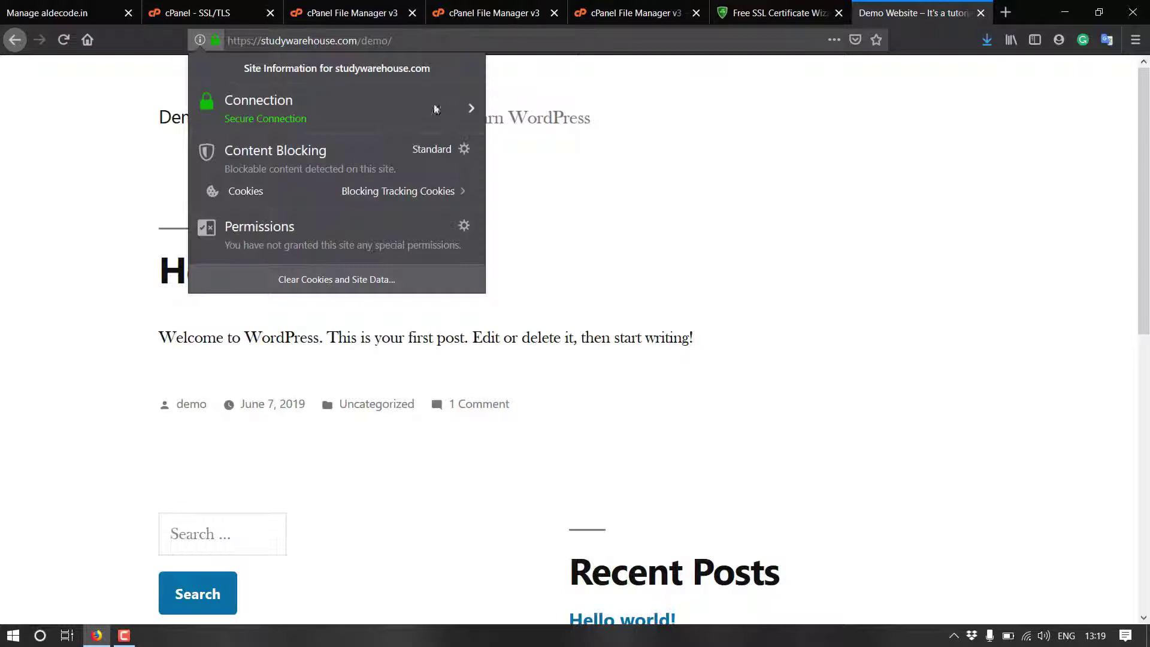
{"action": "left_click", "coordinate": [472, 110]}
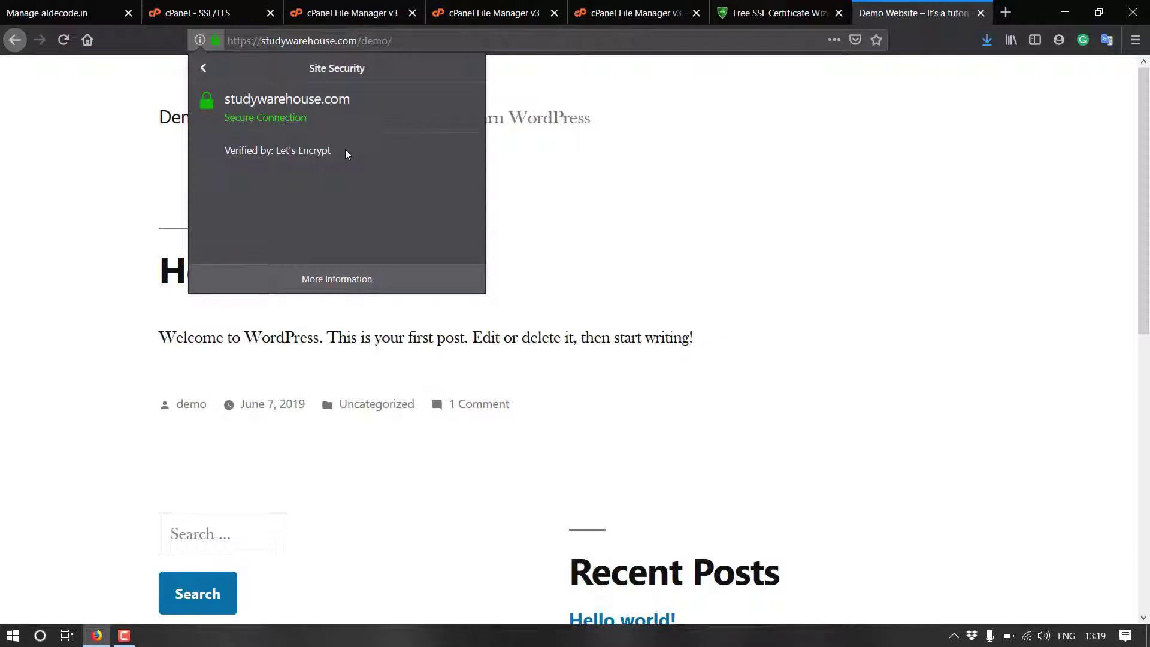
{"action": "left_click", "coordinate": [688, 189]}
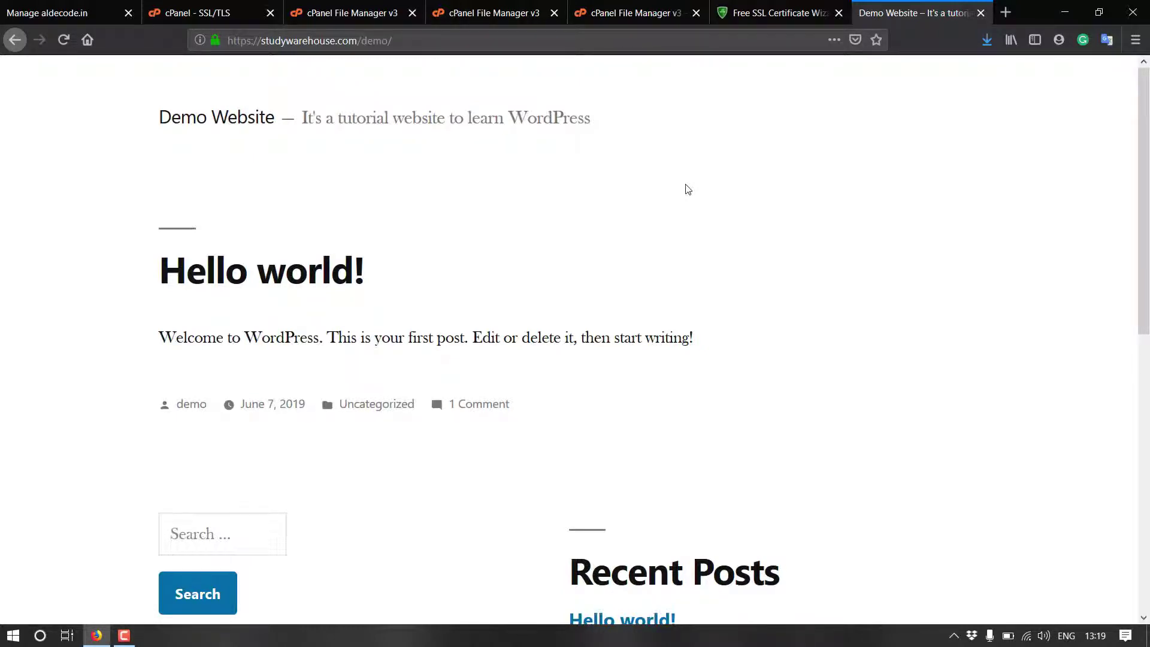
{"action": "left_click", "coordinate": [210, 42]}
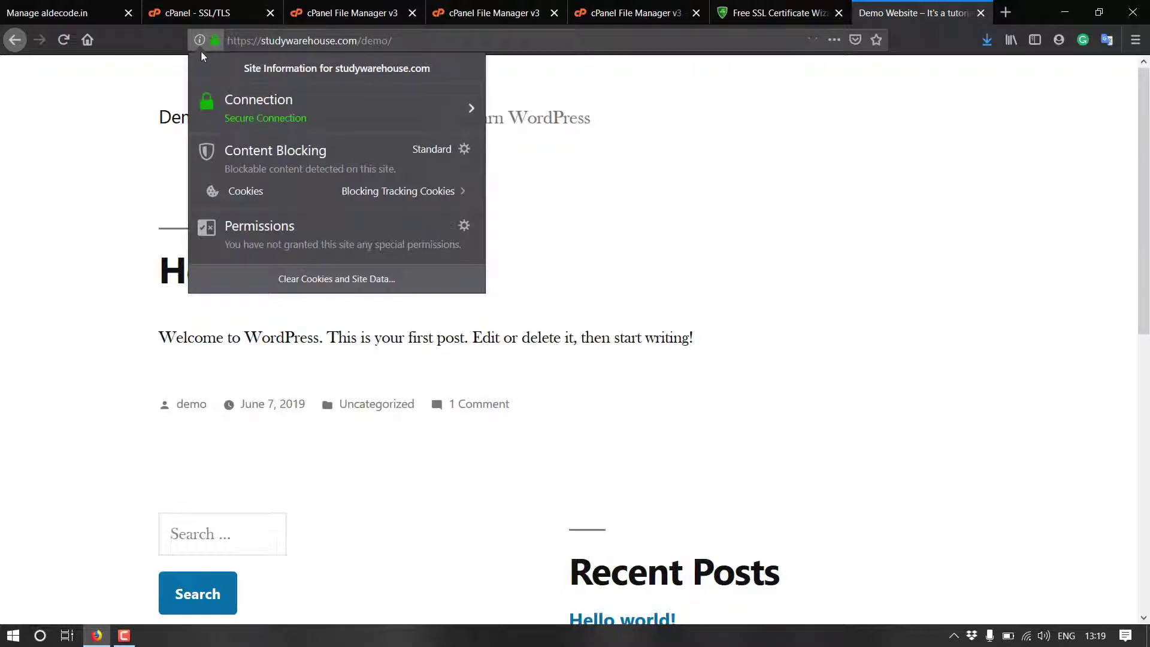
{"action": "left_click", "coordinate": [601, 102]}
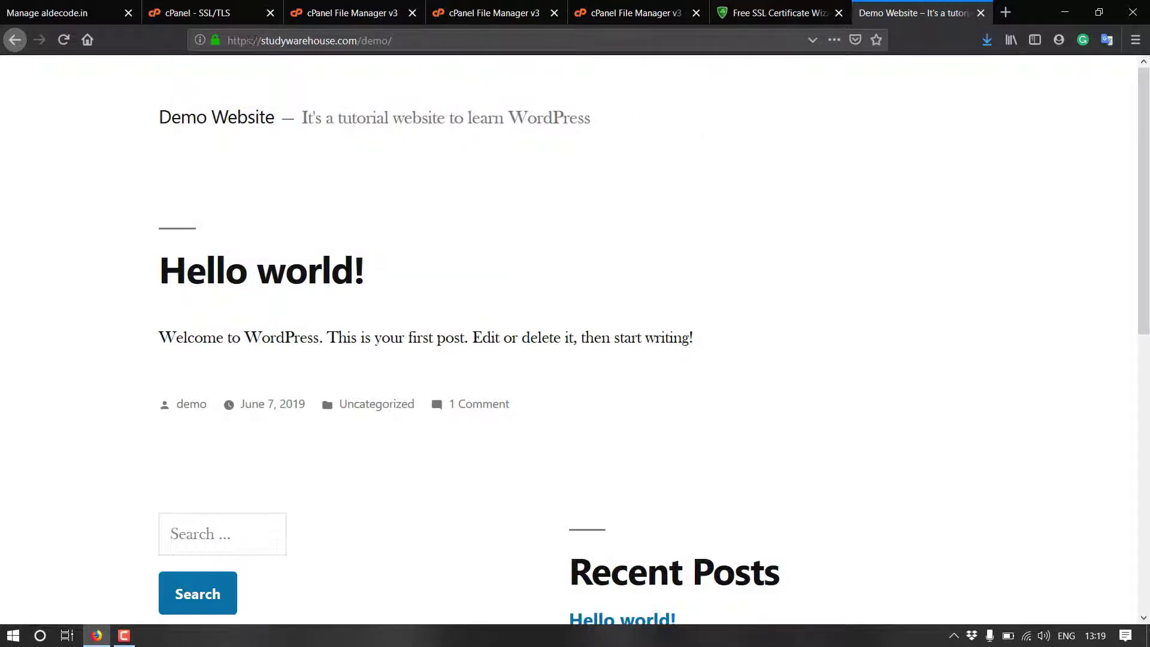
{"action": "left_click_drag", "start_coordinate": [261, 40], "coordinate": [227, 40]}
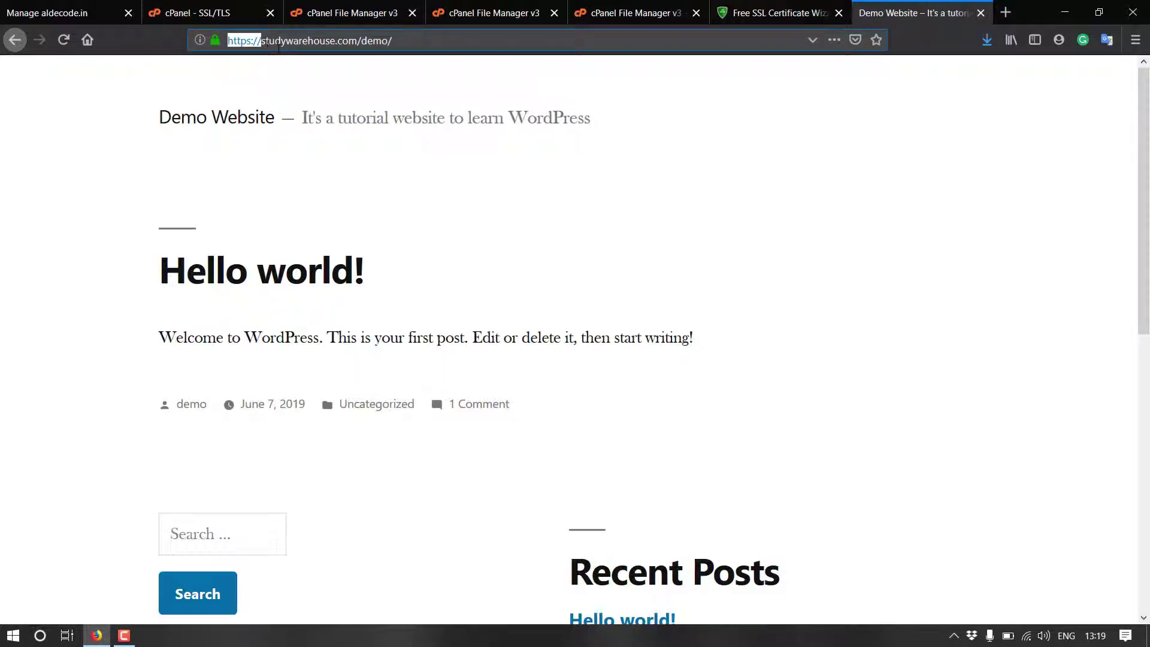
{"action": "left_click", "coordinate": [245, 40]}
{"action": "key", "text": "Delete"}
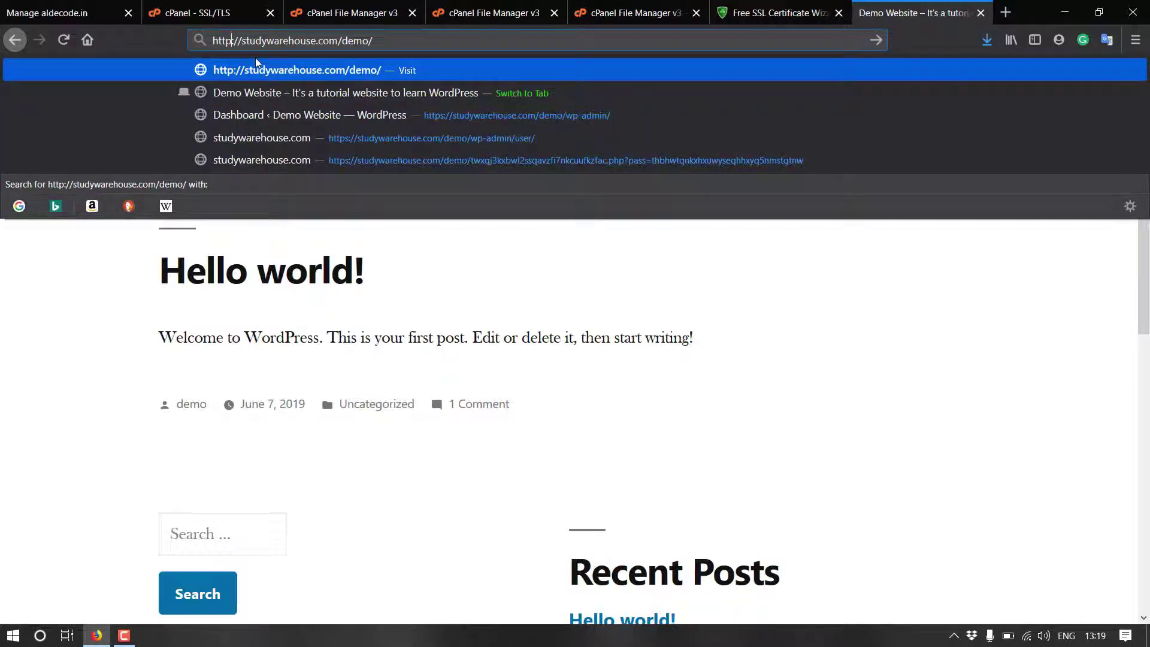
{"action": "key", "text": "Return"}
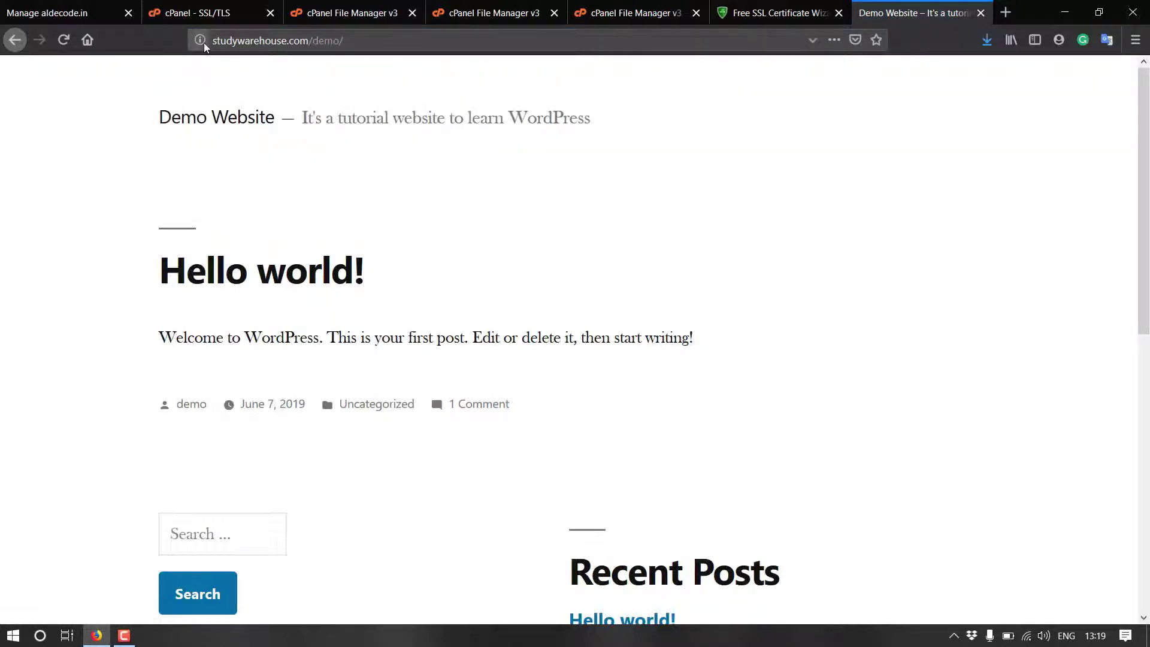
{"action": "left_click", "coordinate": [196, 43]}
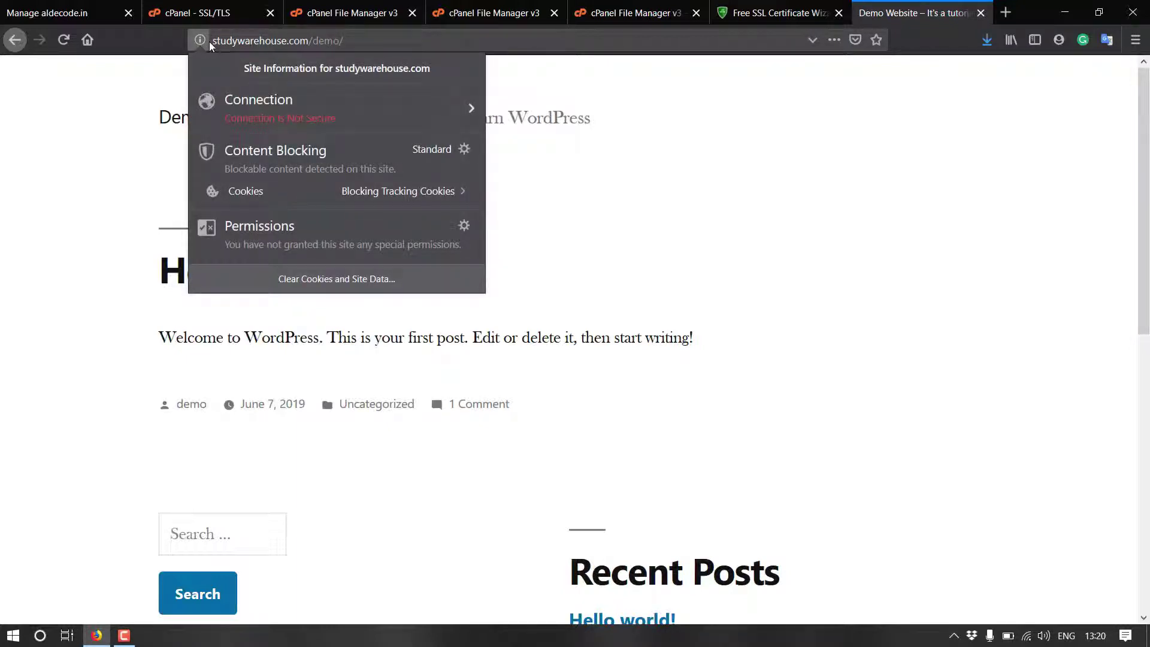
{"action": "left_click", "coordinate": [214, 42]}
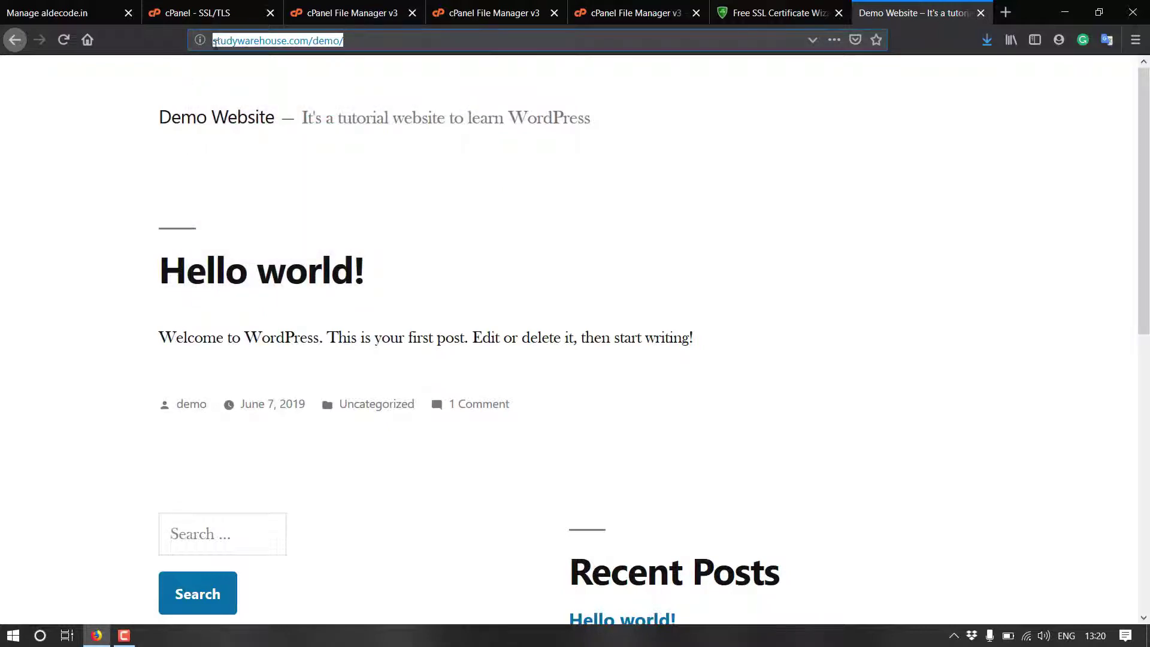
{"action": "left_click", "coordinate": [220, 62]}
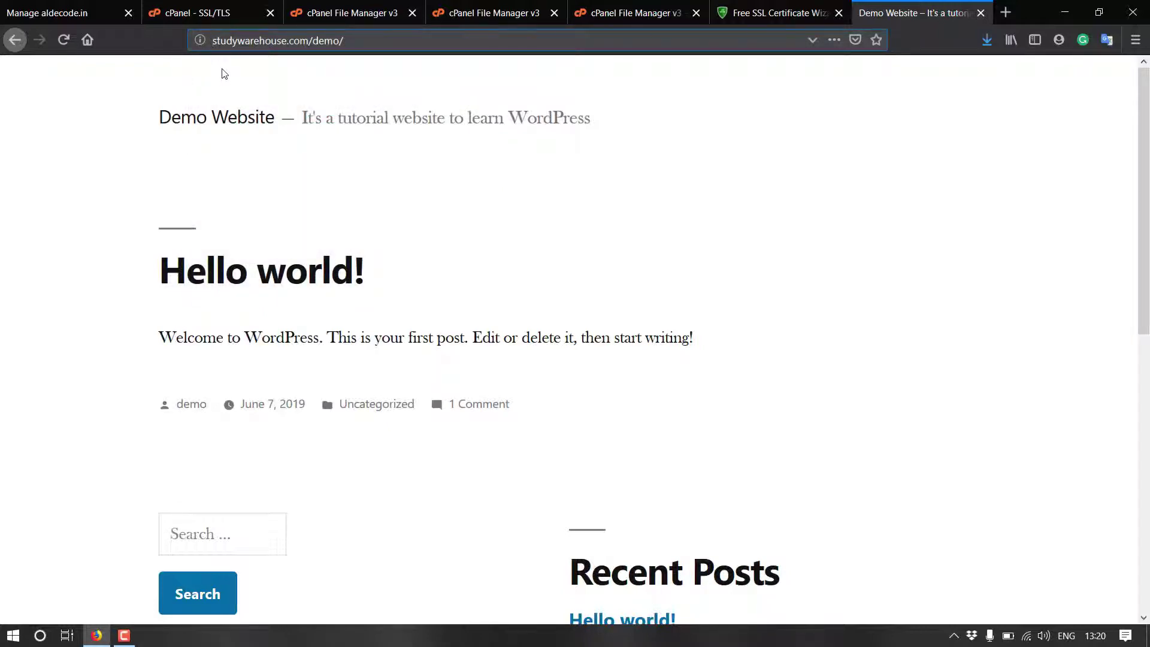
{"action": "key", "text": "BackSpace"}
{"action": "key", "text": "BackSpace"}
{"action": "key", "text": "BackSpace"}
{"action": "key", "text": "BackSpace"}
{"action": "type", "text": "[s"}
{"action": "key", "text": "BackSpace"}
{"action": "type", "text": "p"}
{"action": "key", "text": "BackSpace"}
{"action": "key", "text": "BackSpace"}
{"action": "key", "text": "BackSpace"}
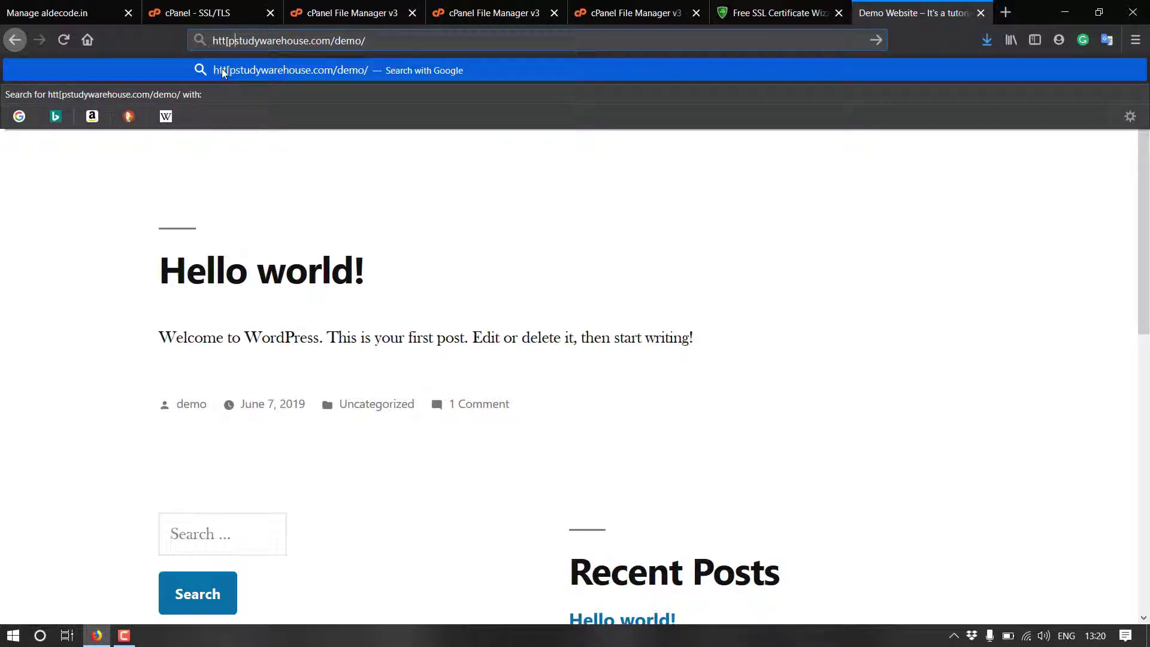
{"action": "type", "text": "ps://"}
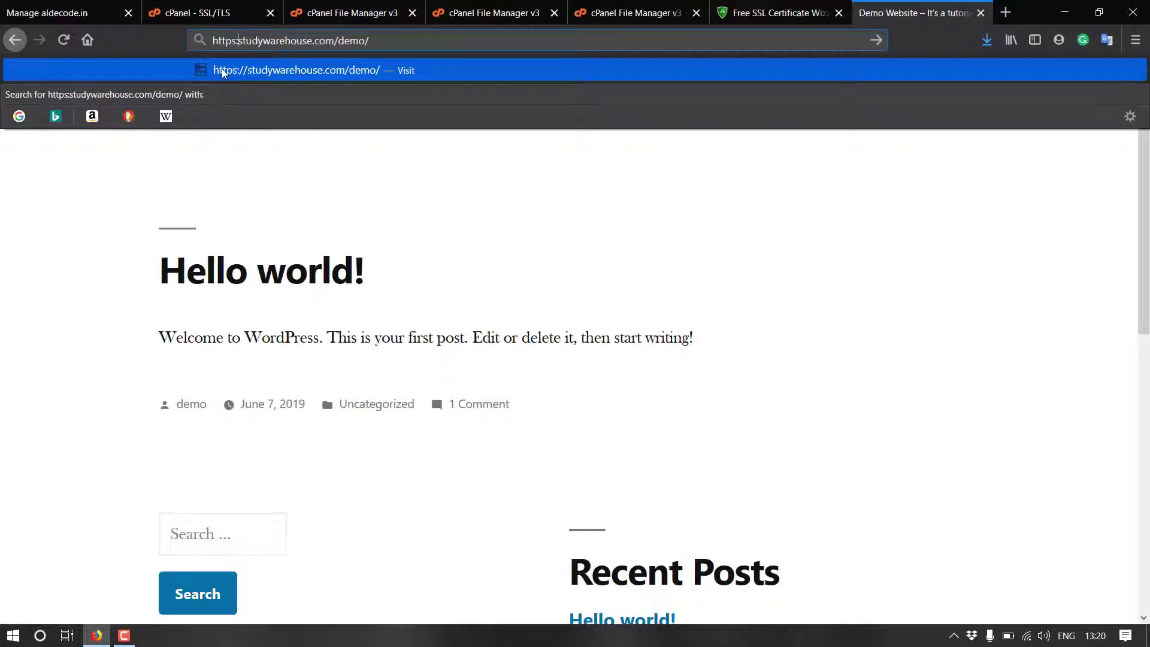
{"action": "key", "text": "Return"}
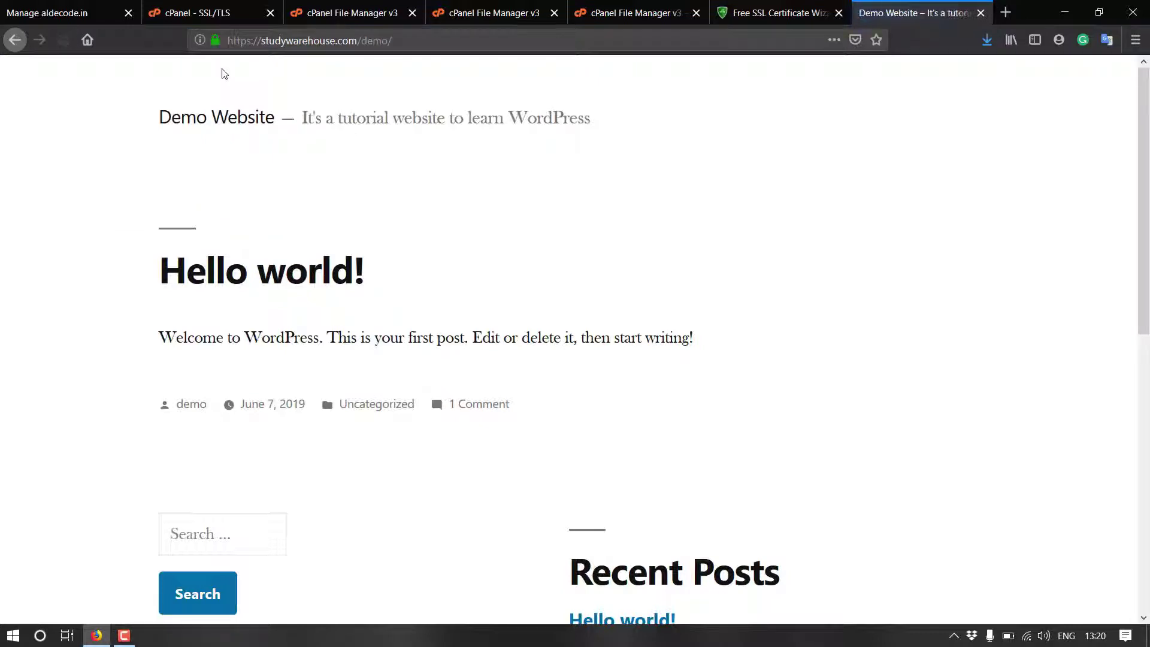